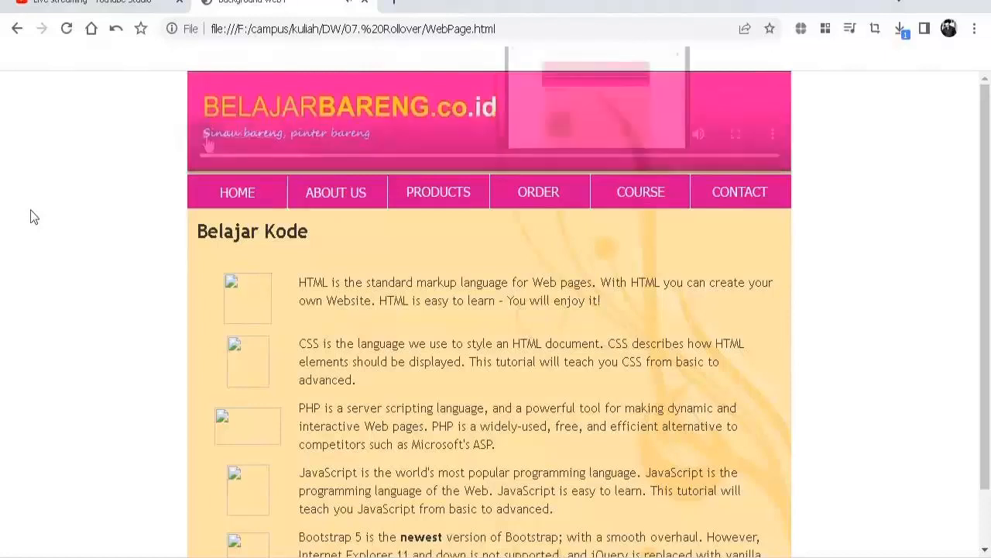
Play the header video of the web page and look over its navigation menu
click(207, 136)
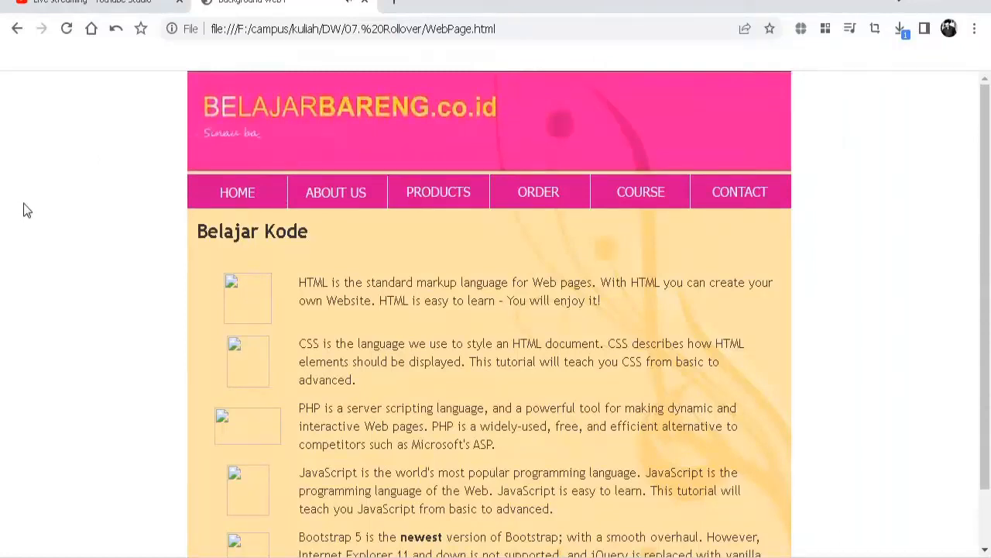
mouse_move(401, 157)
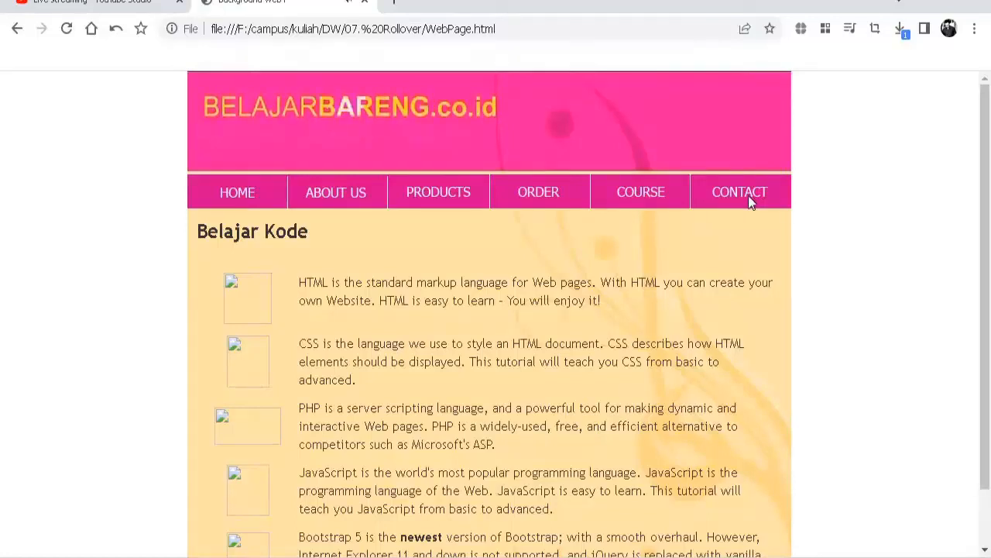
mouse_move(371, 174)
mouse_move(736, 132)
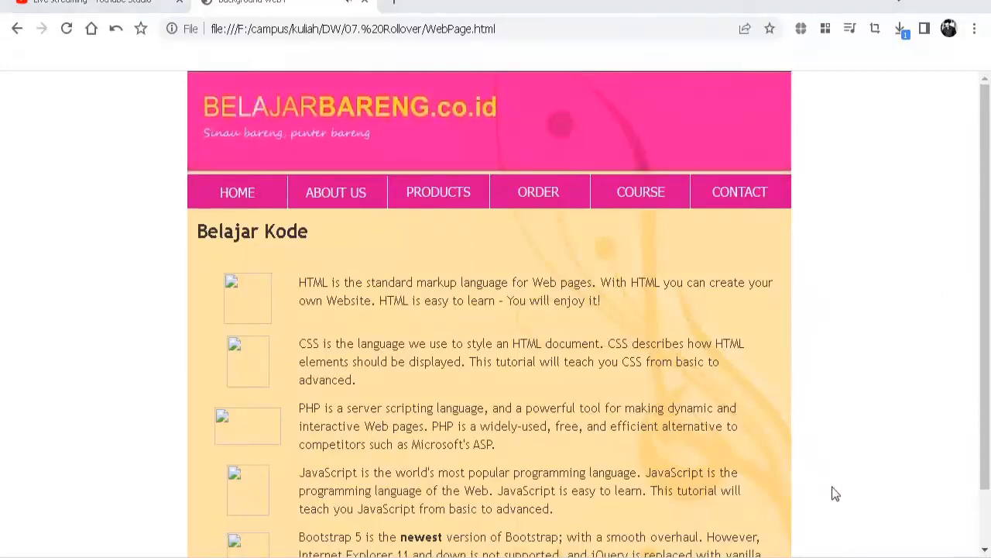
Switch to Dreamweaver and set the link of the HOME menu image to #
key(alt+Tab)
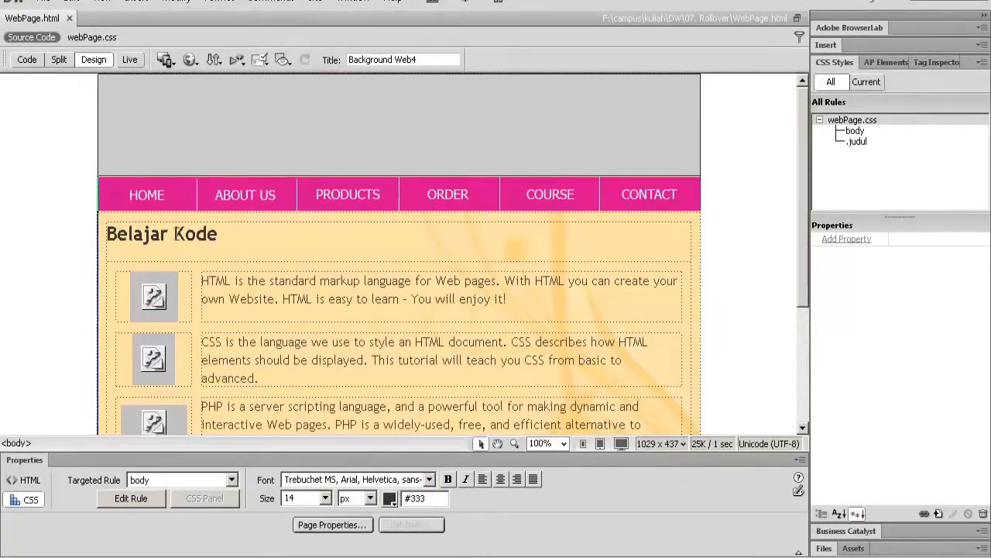
click(172, 201)
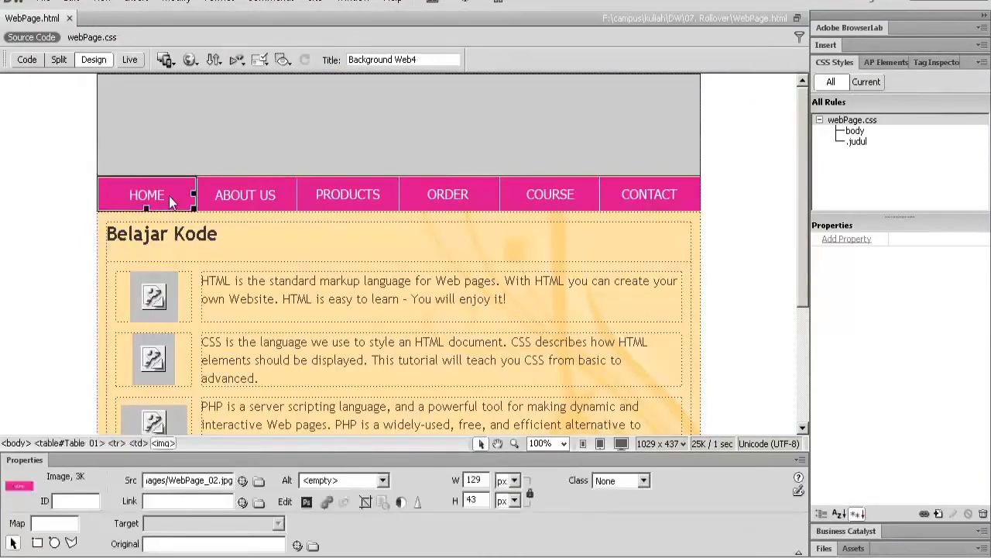
mouse_move(160, 201)
mouse_down()
mouse_move(151, 197)
mouse_move(168, 194)
mouse_move(170, 208)
mouse_up()
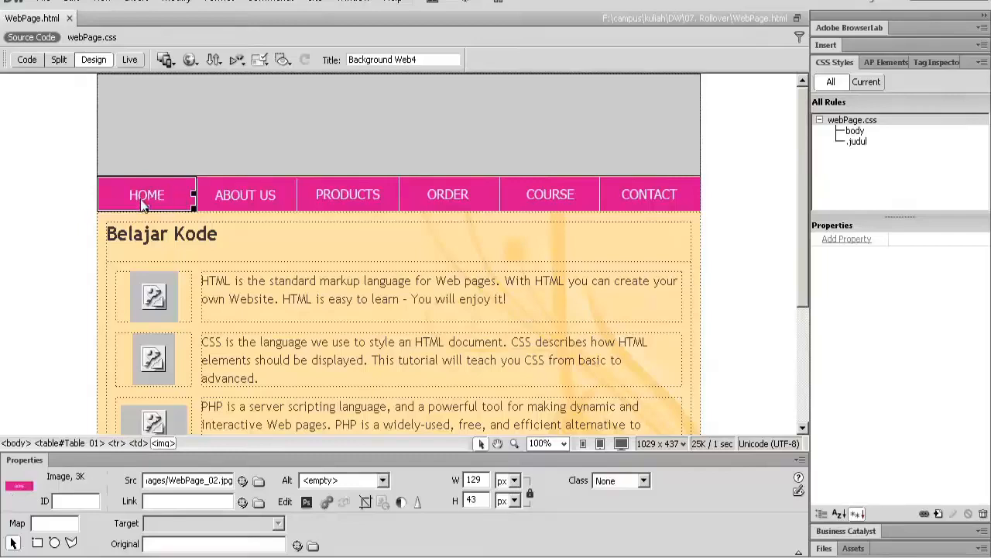
click(165, 501)
key(Return)
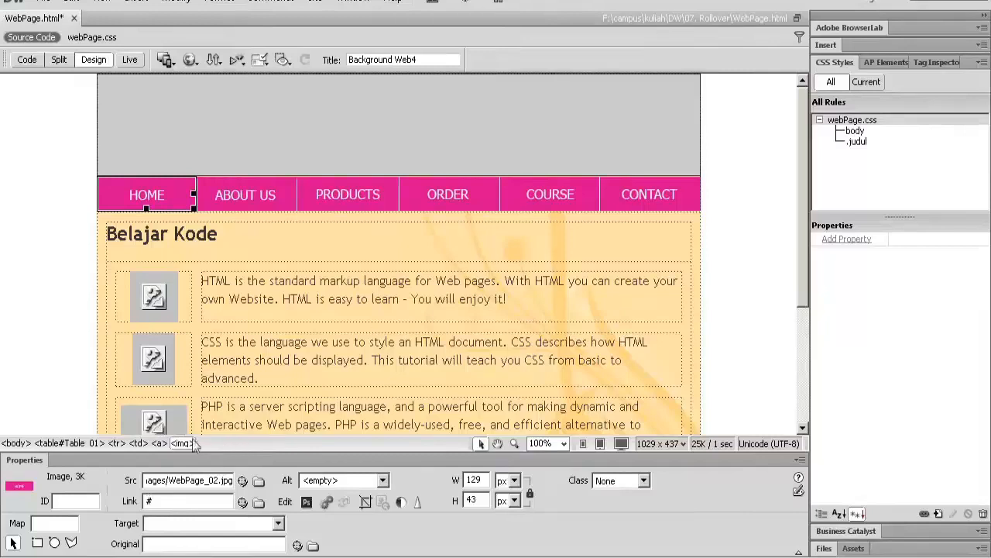
Set the links of the ABOUT US and PRODUCTS menu images to #
click(266, 195)
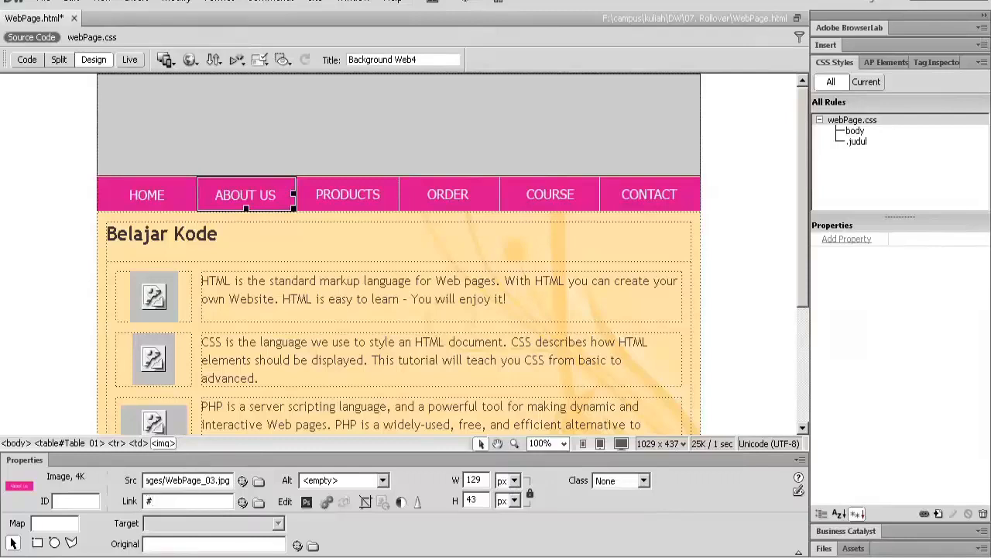
key(Return)
click(346, 199)
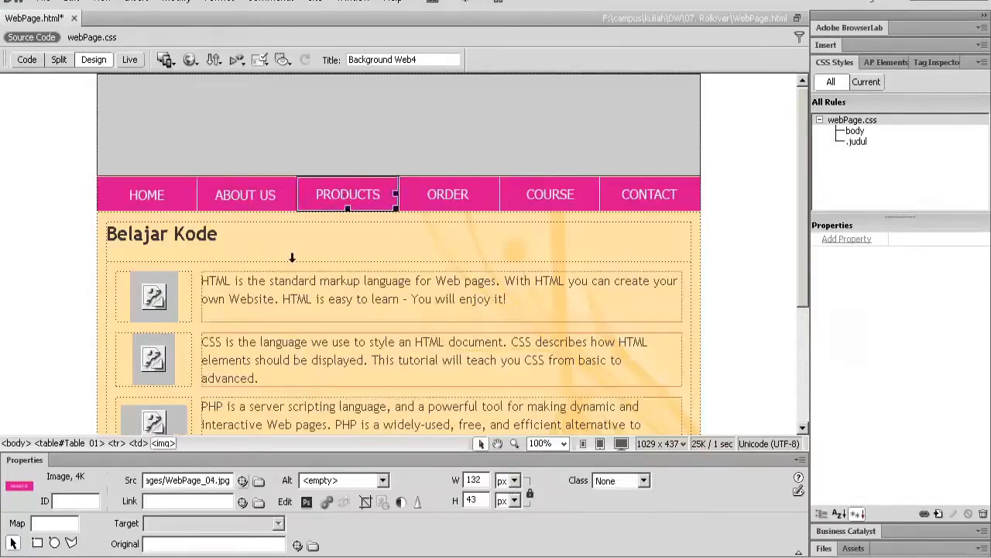
click(161, 501)
text(#)
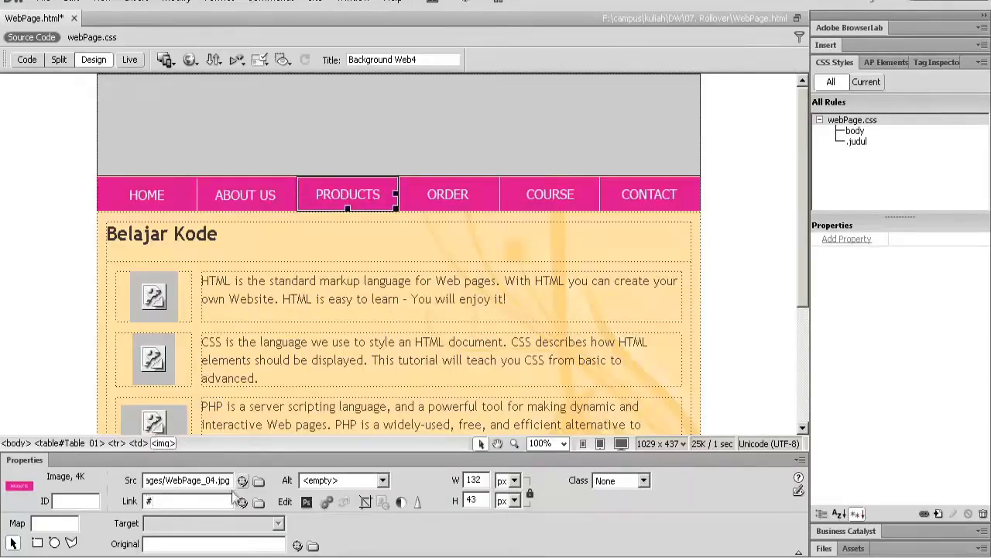
key(Return)
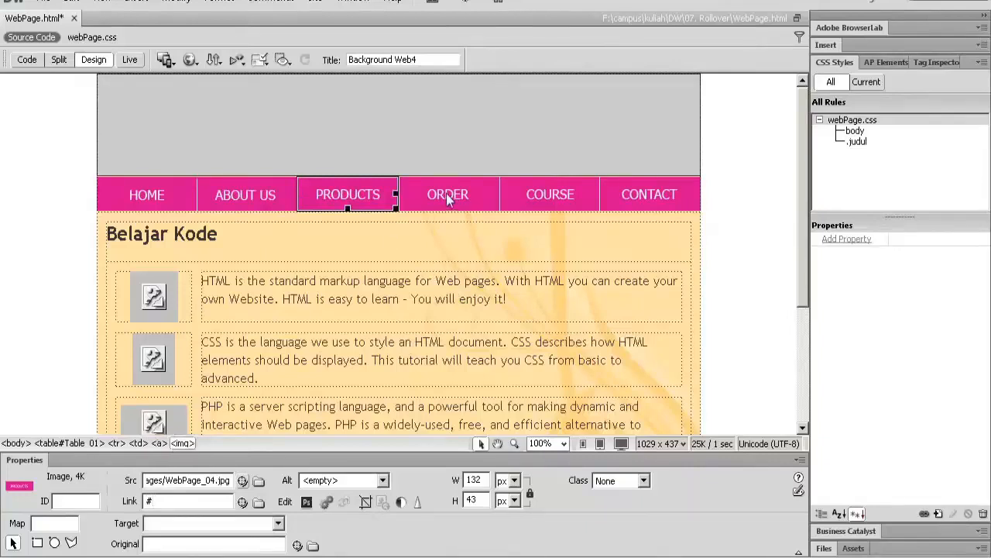
Set the links of the ORDER, COURSE and CONTACT menu images to #
click(446, 200)
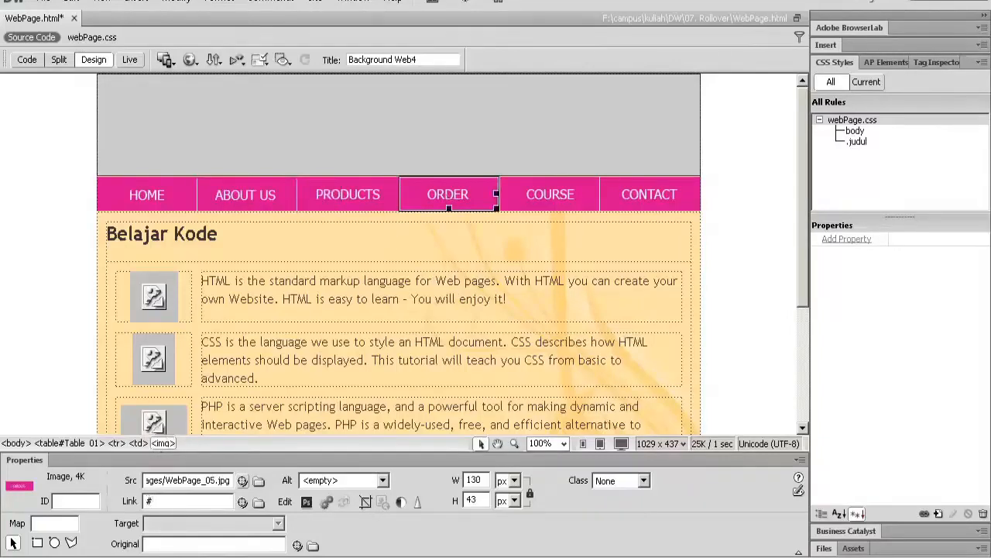
key(Return)
click(394, 296)
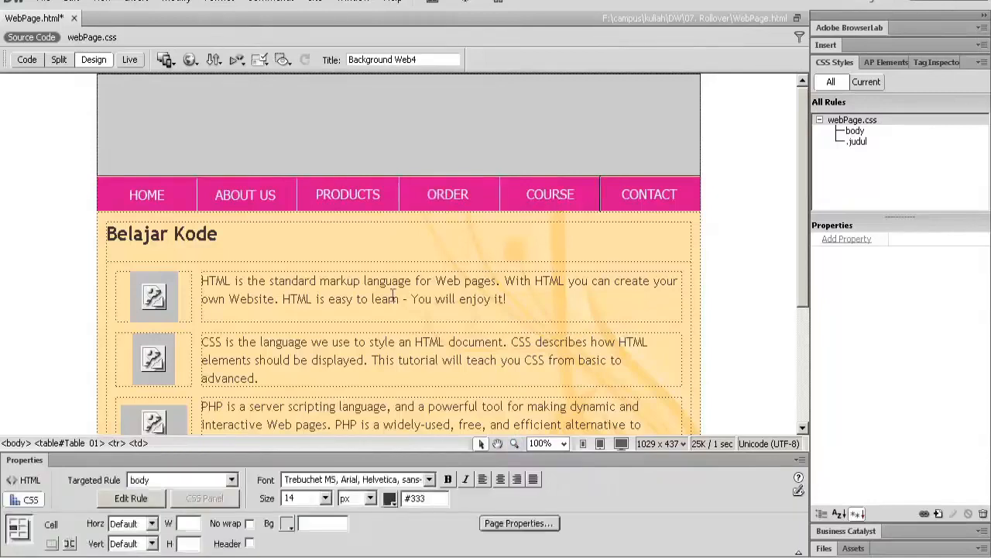
click(553, 201)
click(184, 501)
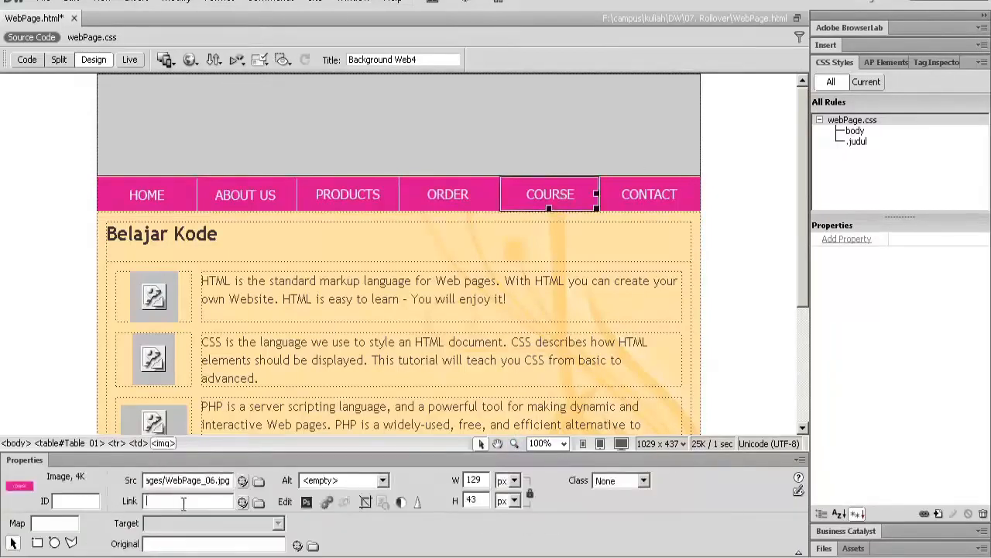
text(#)
click(649, 200)
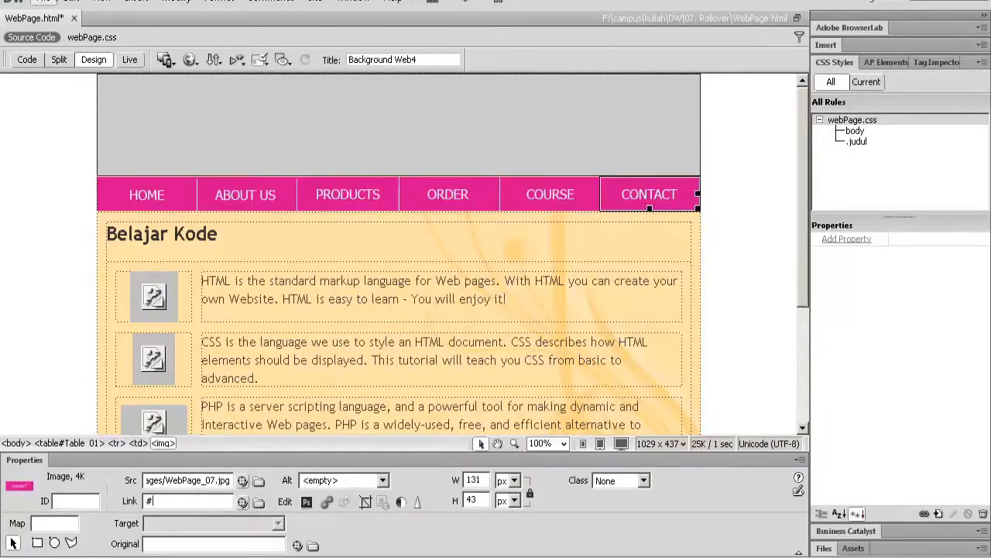
Save WebPage.html and reload it in the browser
click(57, 2)
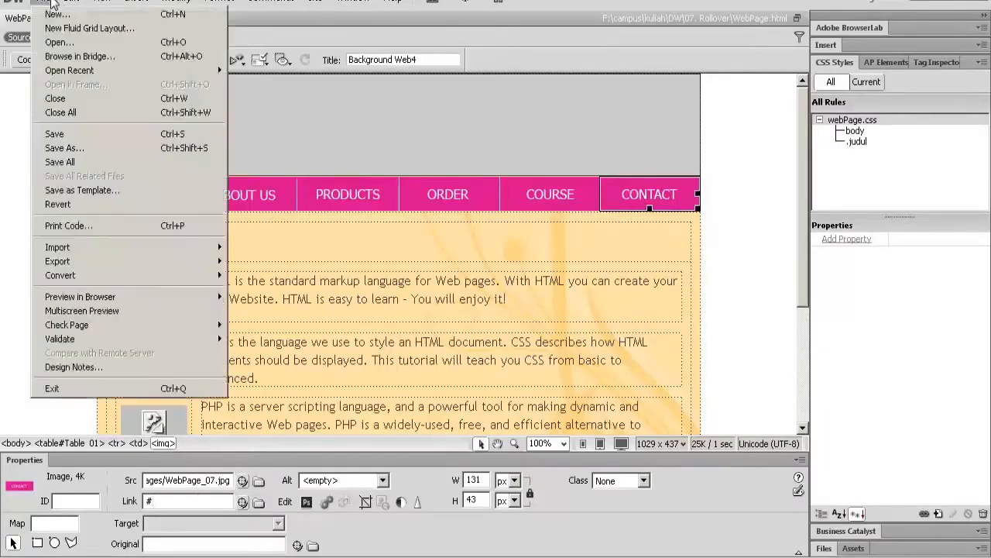
click(78, 134)
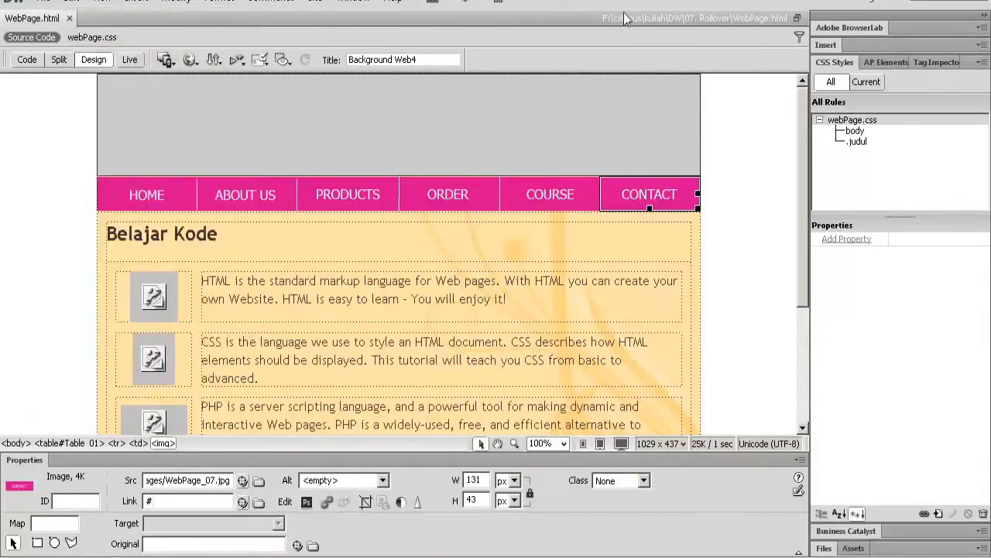
key(Return)
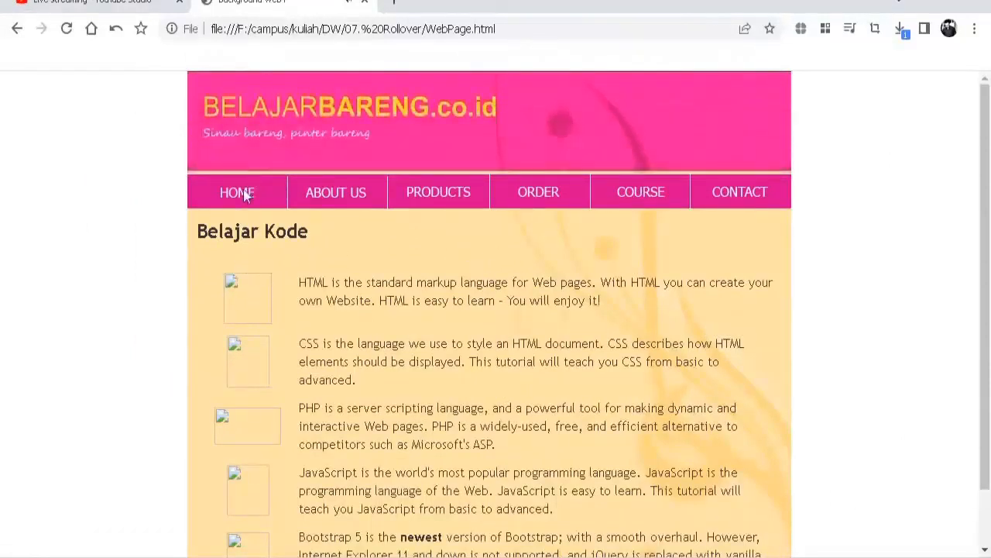
click(67, 29)
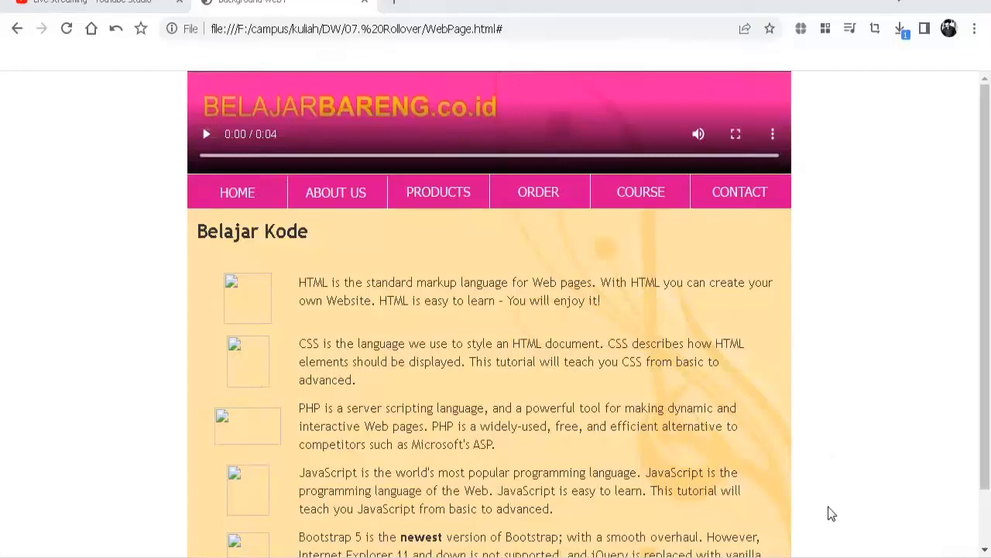
Switch to Photoshop and, while browsing for files to open, copy the 07. Rollover folder from the DW folder
key(alt+Tab)
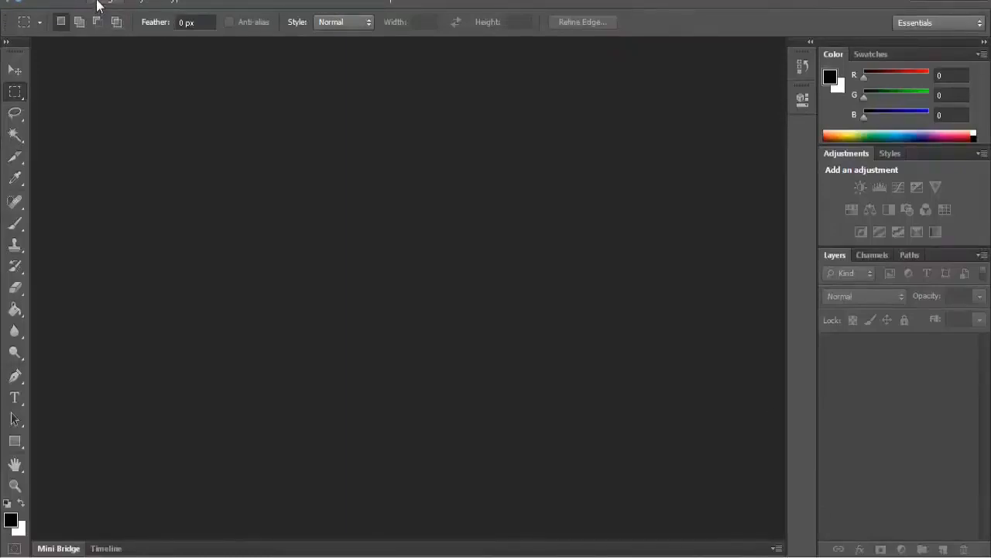
click(39, 3)
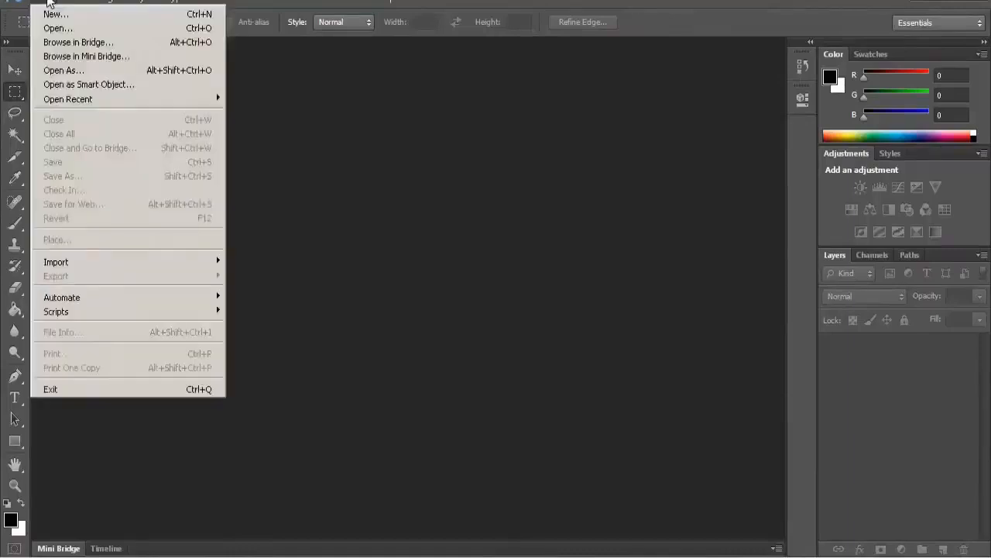
mouse_move(60, 7)
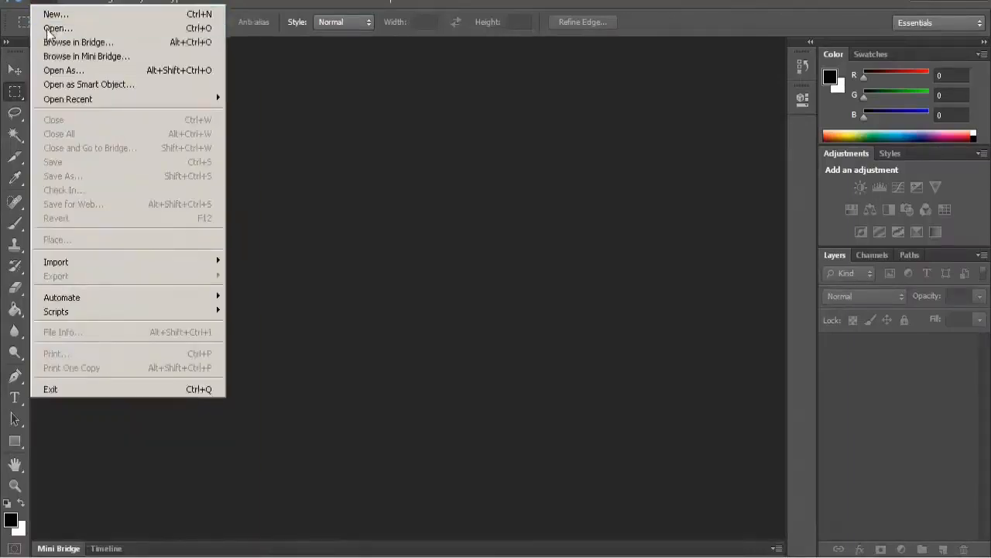
click(47, 28)
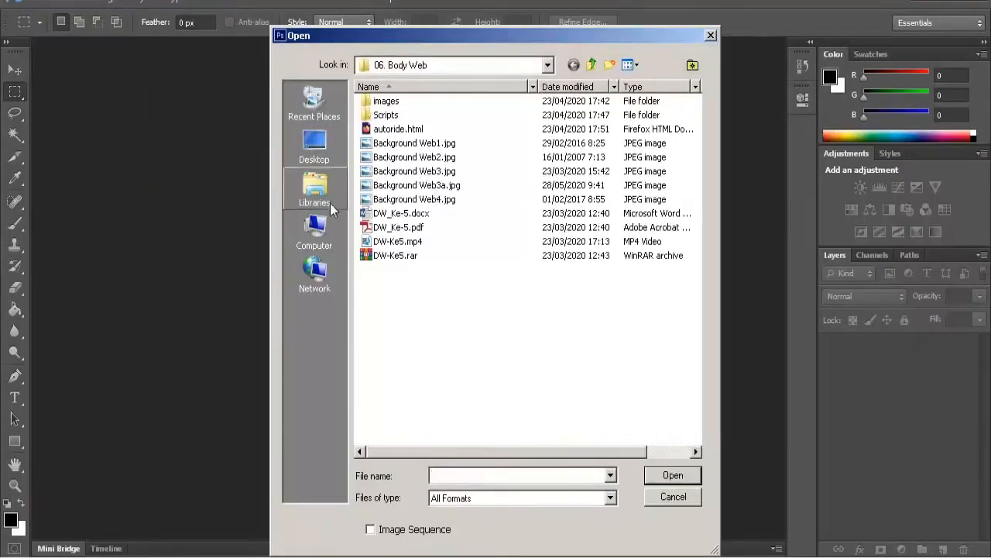
click(464, 69)
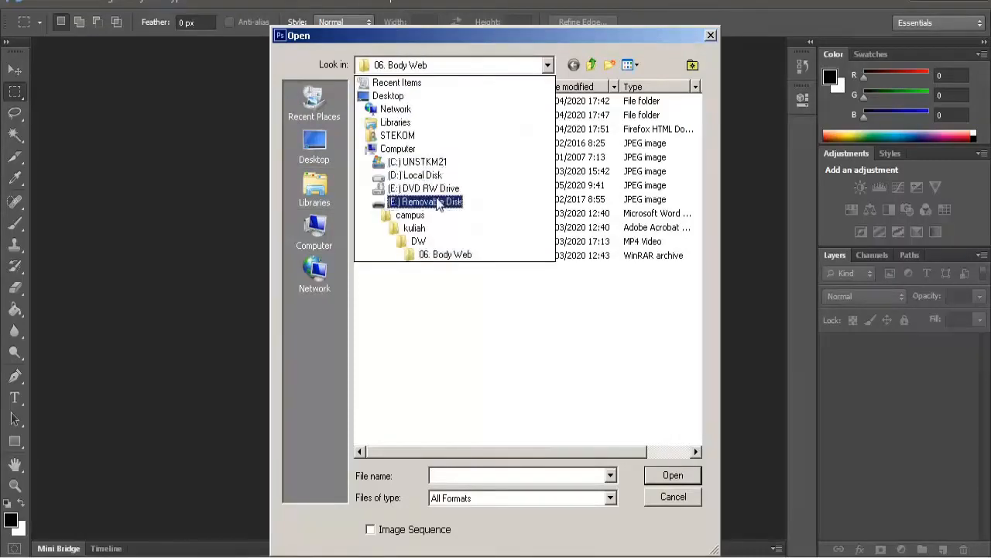
click(418, 241)
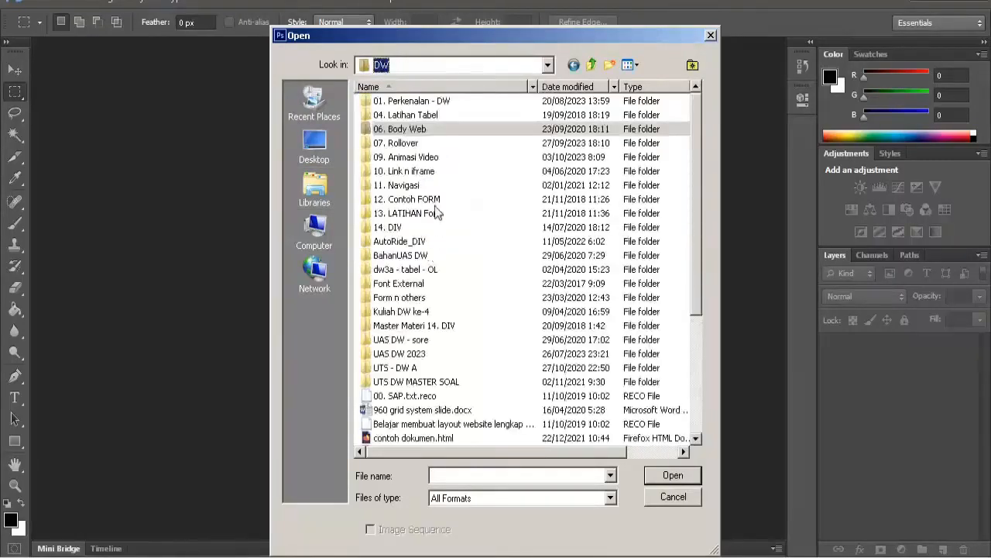
right_click(403, 144)
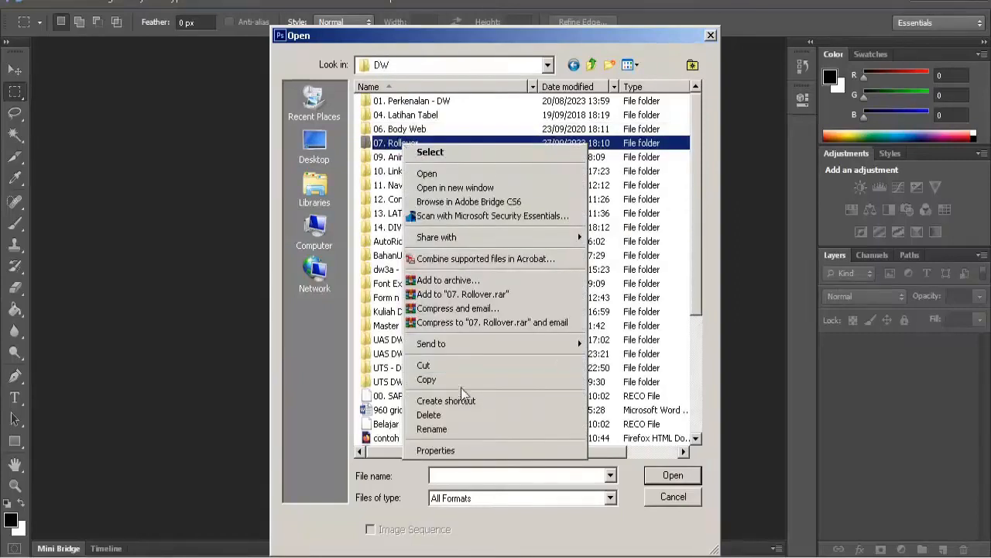
click(433, 380)
Paste the copied 07. Rollover folder into the Pictures library
click(324, 186)
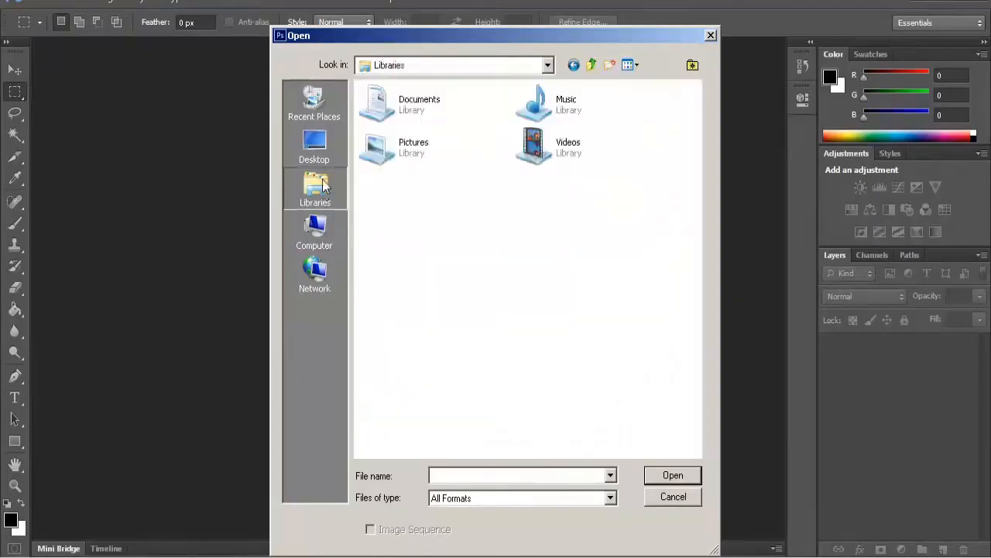
double_click(412, 156)
right_click(475, 271)
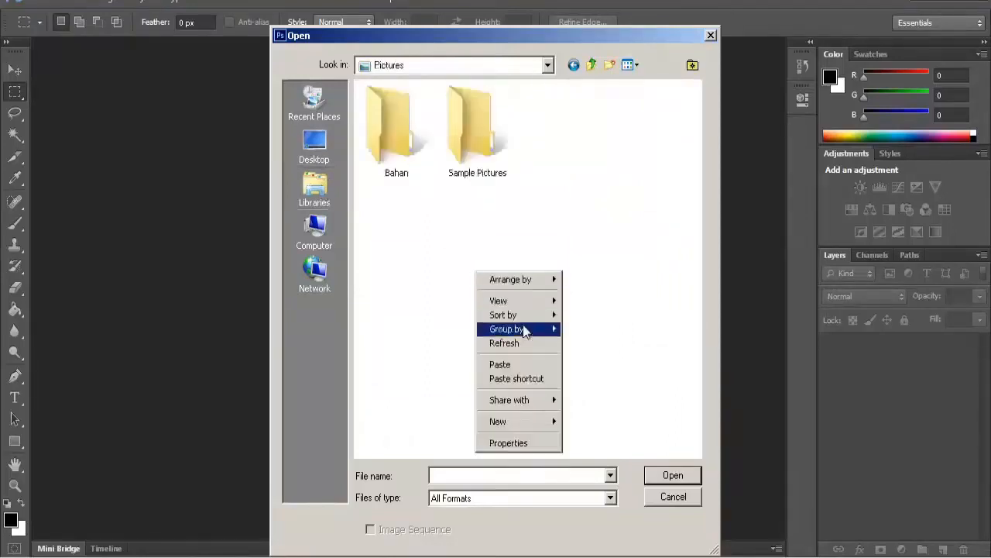
click(496, 364)
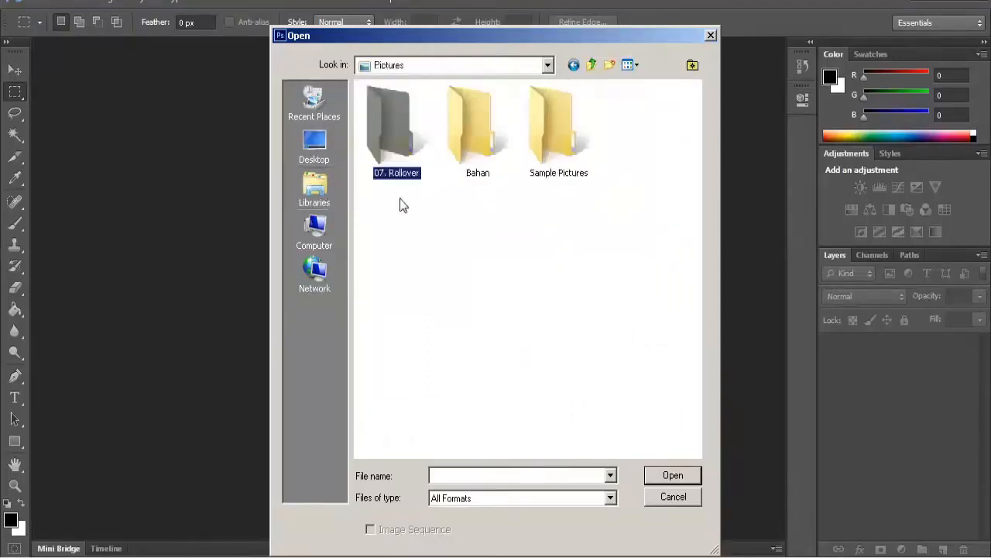
Open WebPage_02.jpg through WebPage_07.jpg from the images folder inside the pasted 07. Rollover folder
double_click(394, 136)
double_click(409, 137)
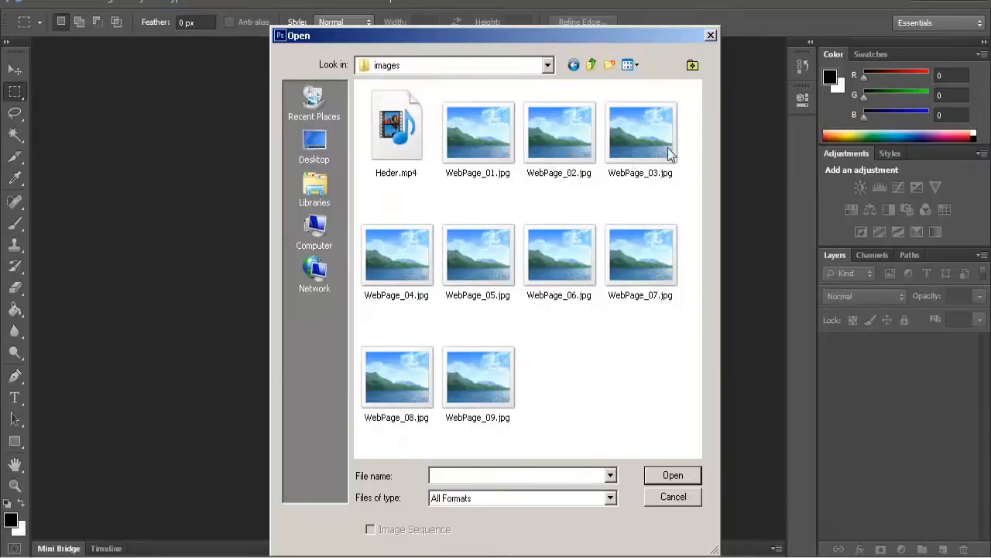
click(593, 138)
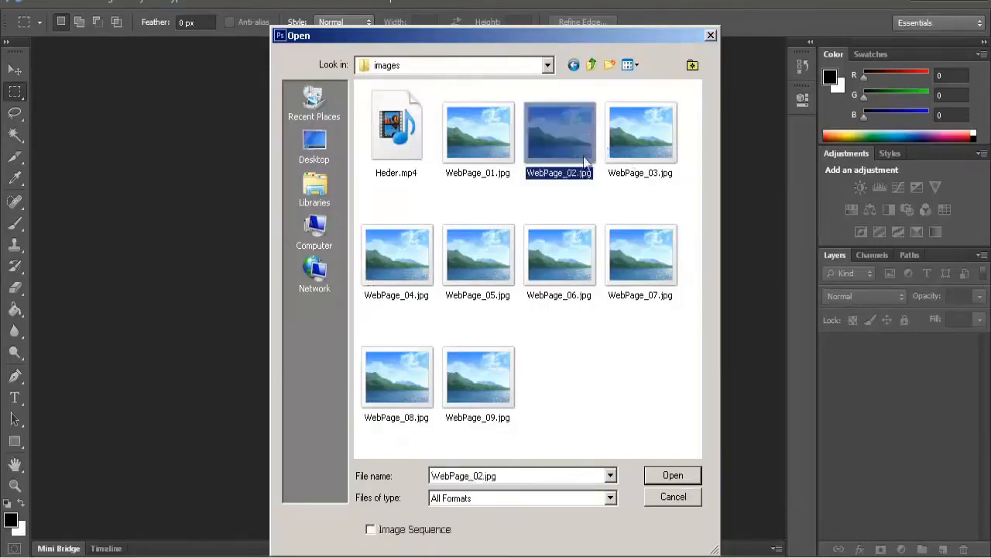
shift+click(632, 260)
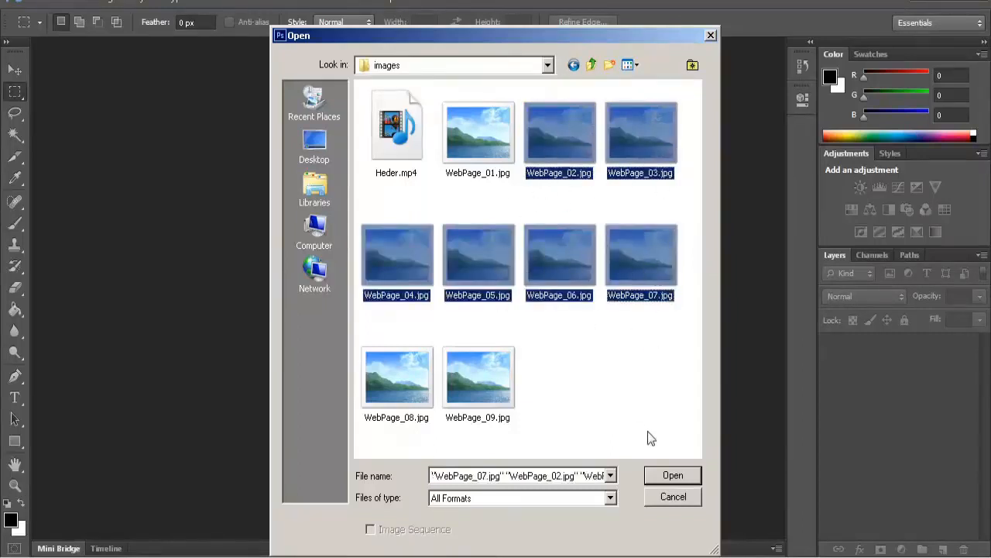
click(673, 475)
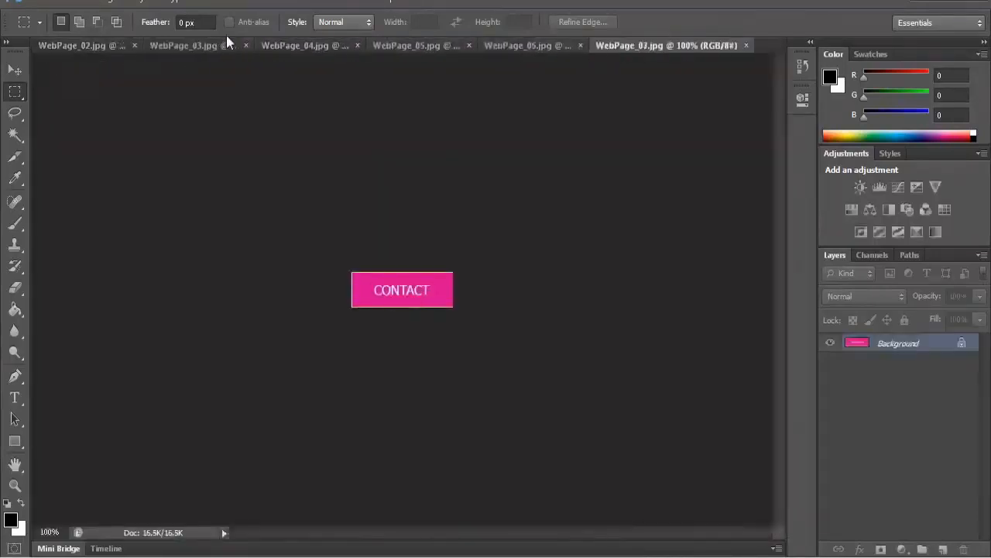
click(91, 45)
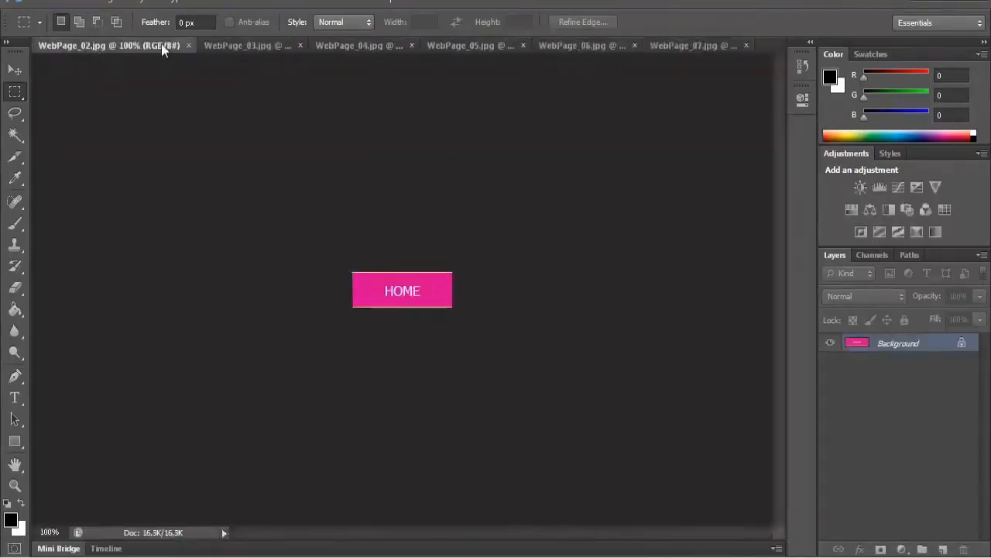
click(232, 45)
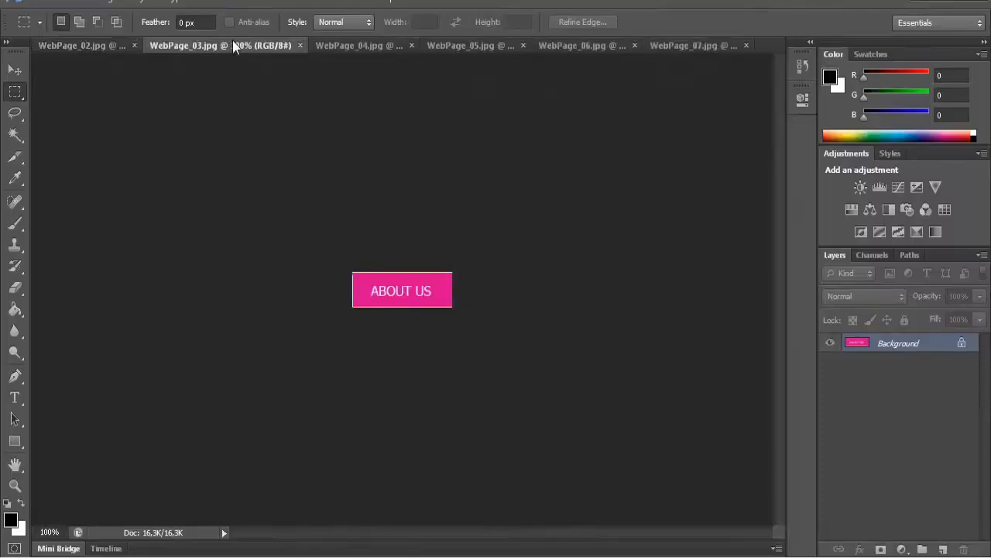
click(345, 46)
click(464, 48)
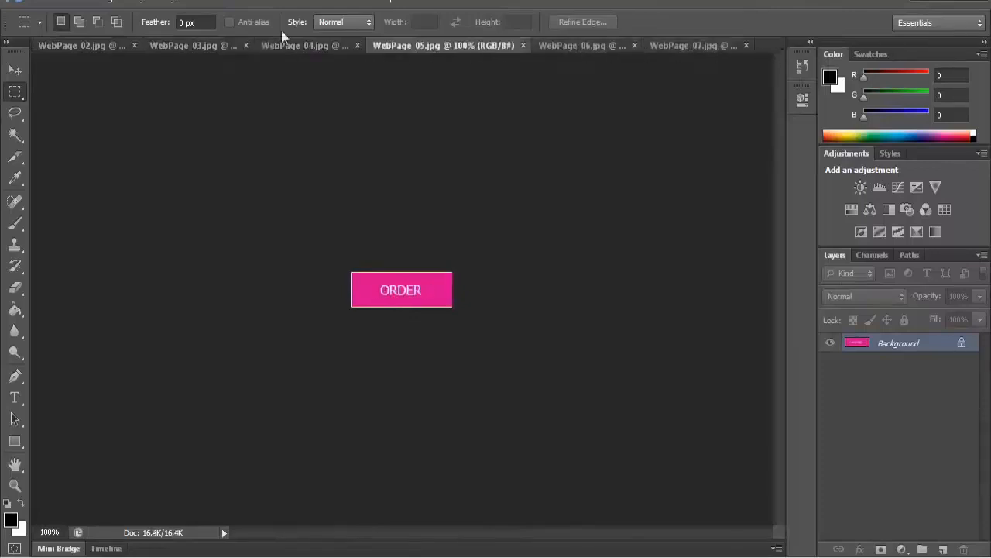
Select the pink background of the HOME button in WebPage_02.jpg using Color Range, sampling the pink and raising the fuzziness
click(98, 45)
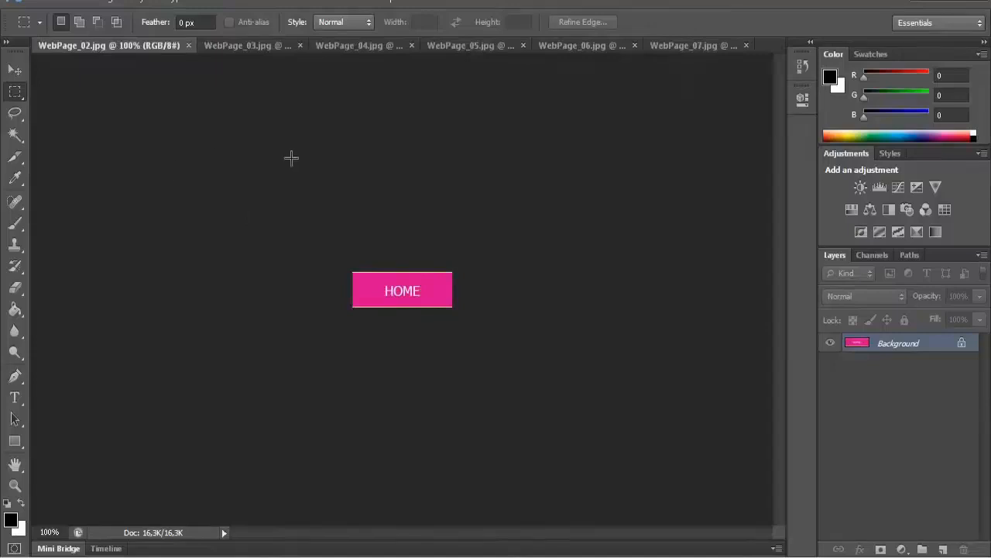
key(ctrl+plus)
key(ctrl+plus)
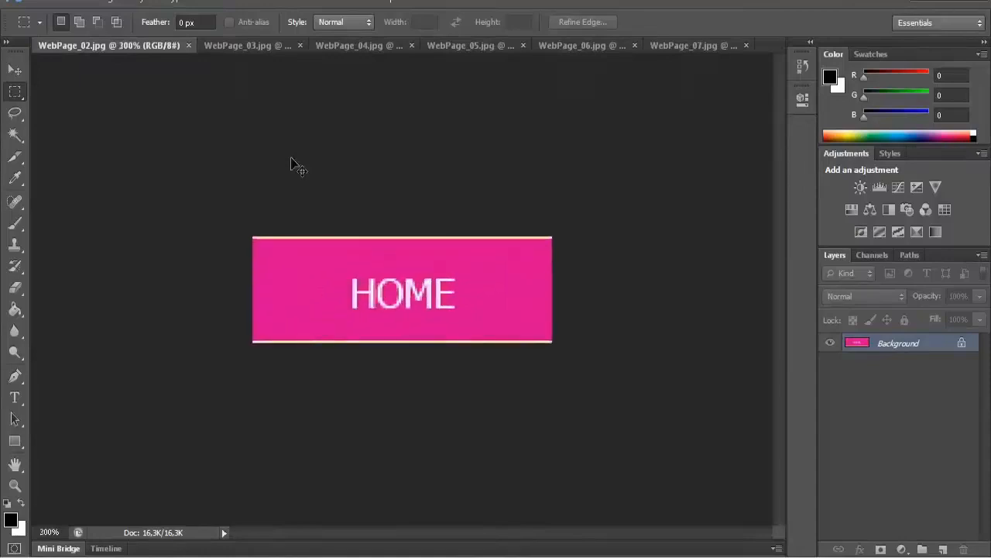
key(ctrl+plus)
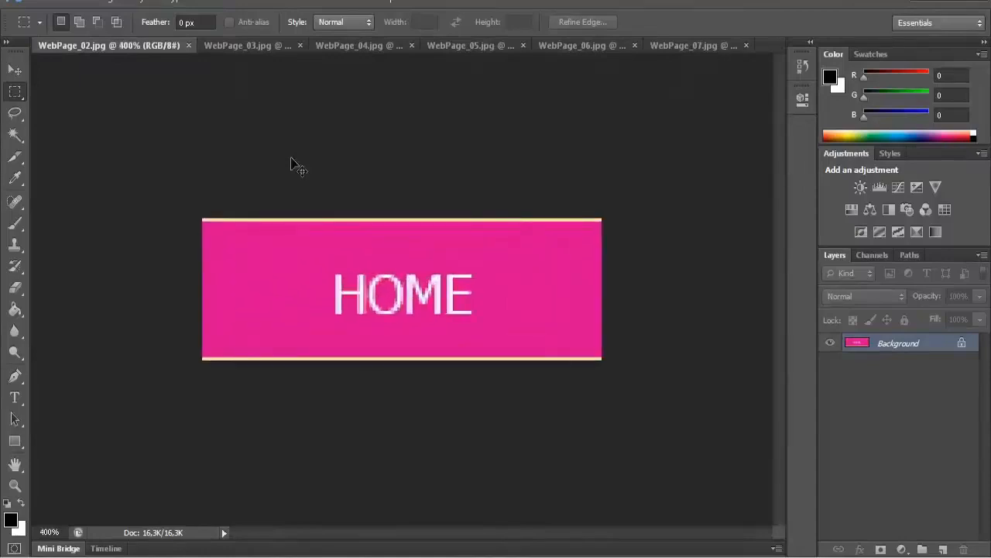
key(ctrl+plus)
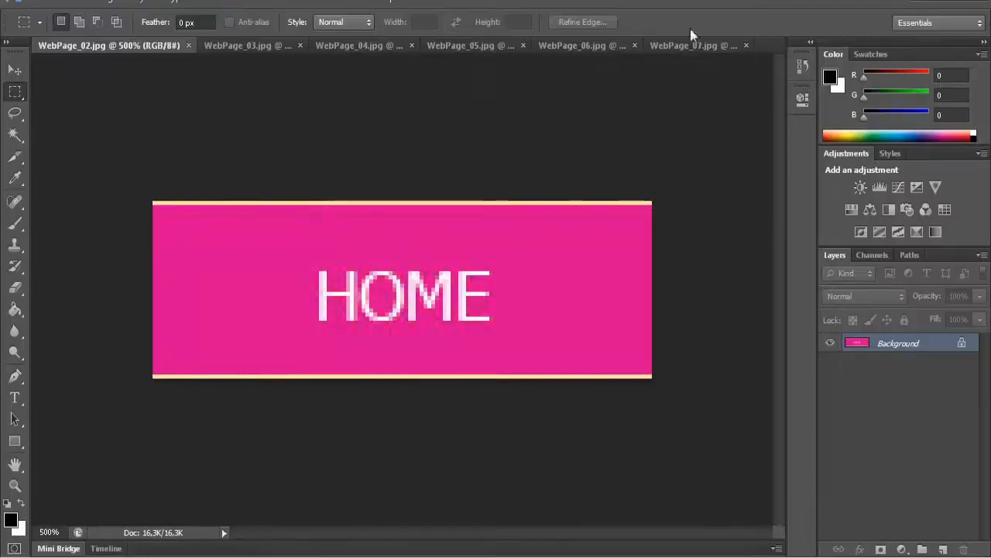
click(245, 2)
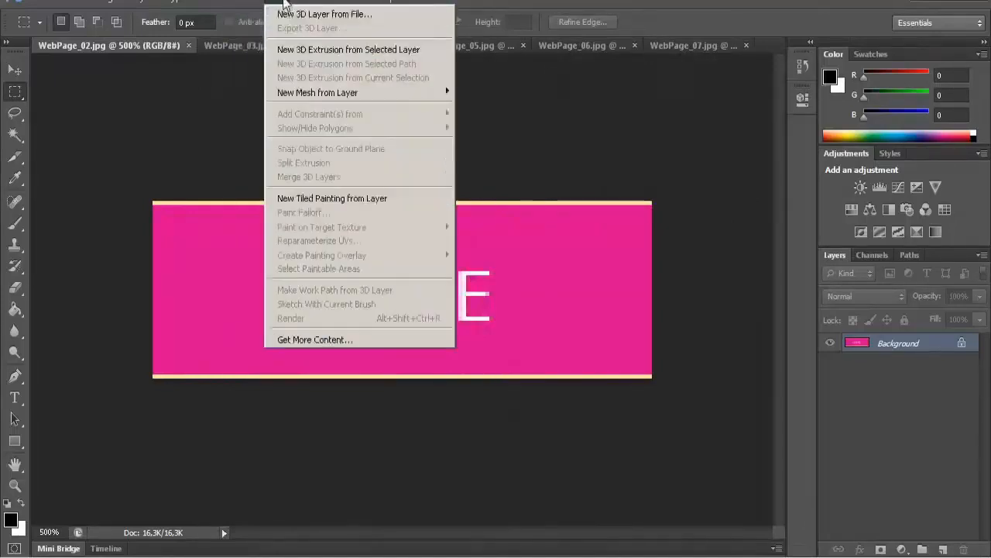
mouse_move(209, 0)
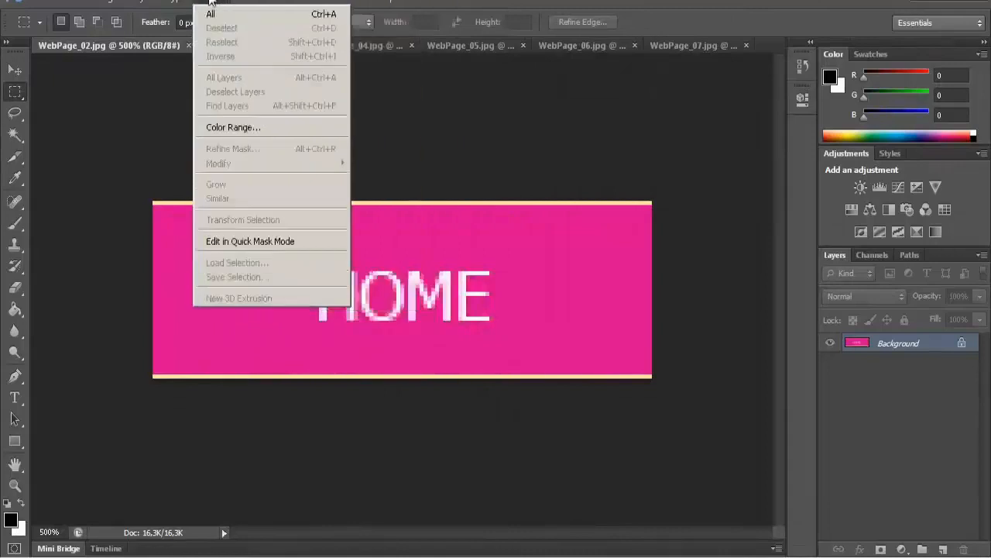
click(251, 130)
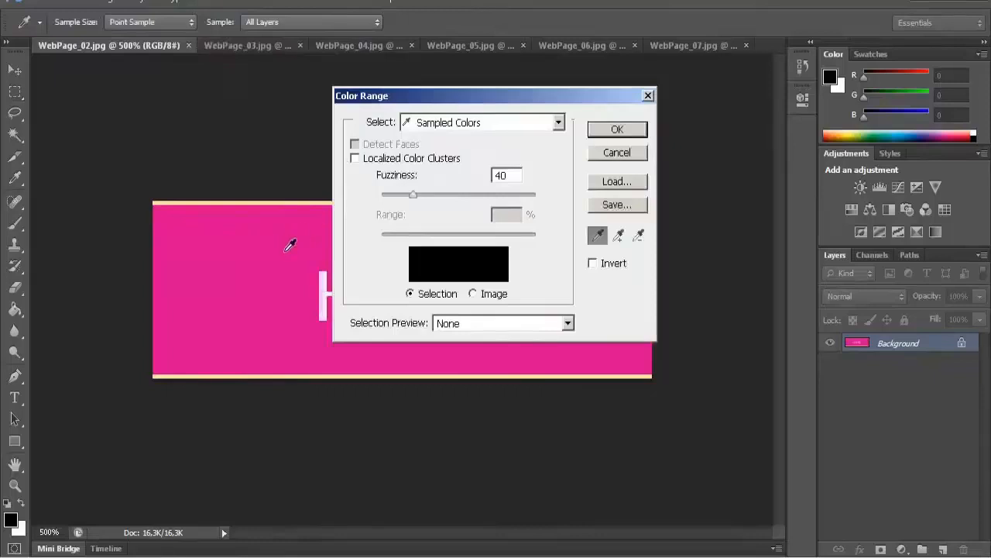
click(284, 238)
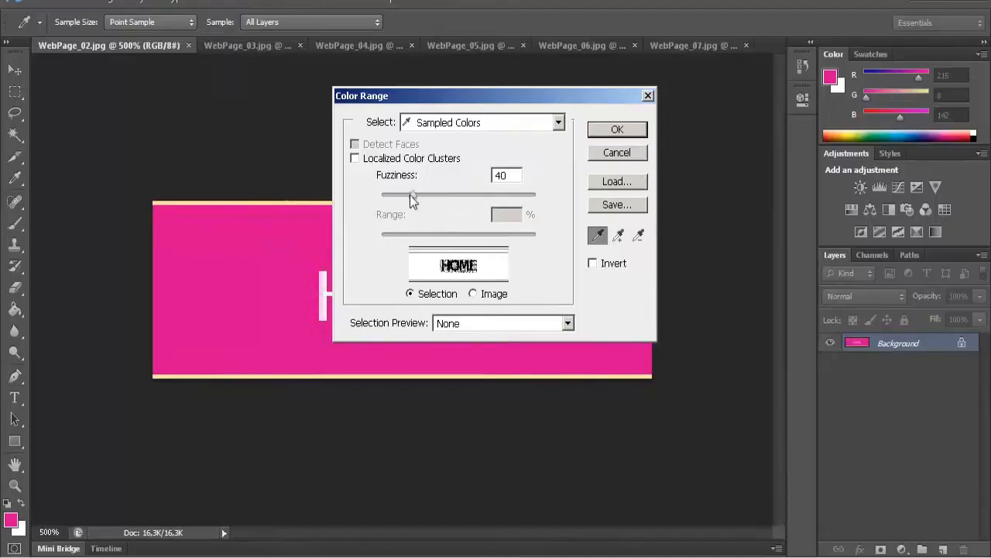
drag(412, 194, 464, 205)
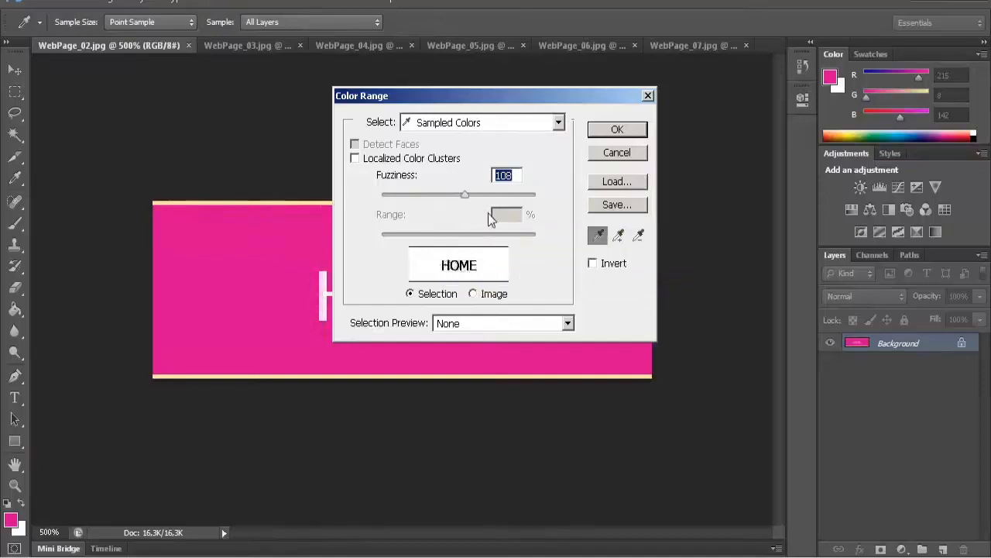
drag(467, 197, 474, 200)
click(614, 132)
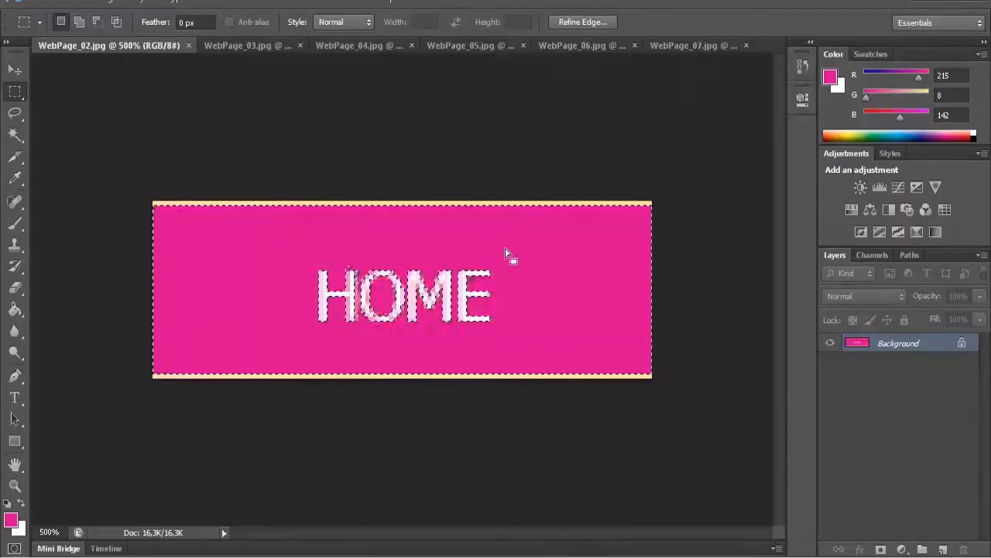
Add a new layer and fill the selected area on it with light pink #ff66c9 in Normal mode at 100% opacity
click(944, 549)
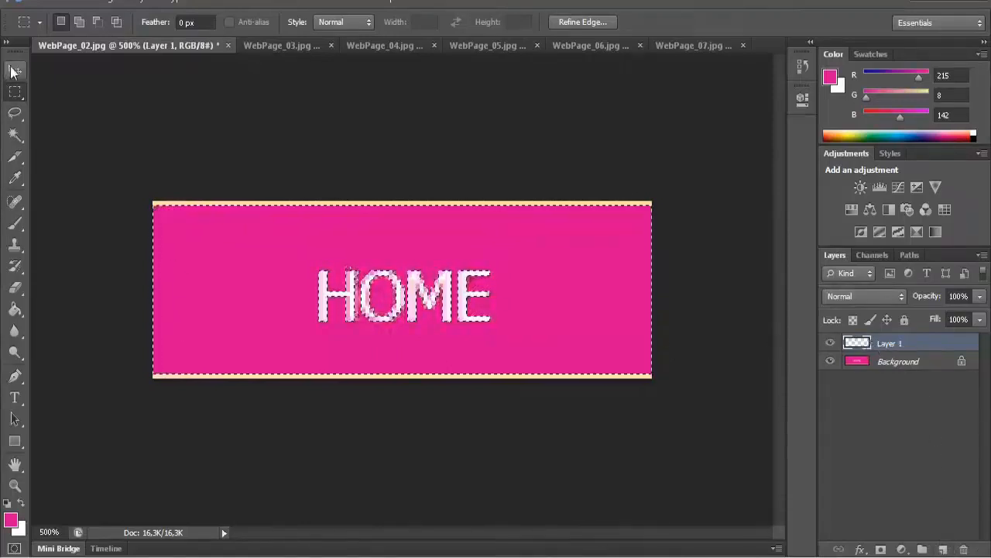
click(66, 6)
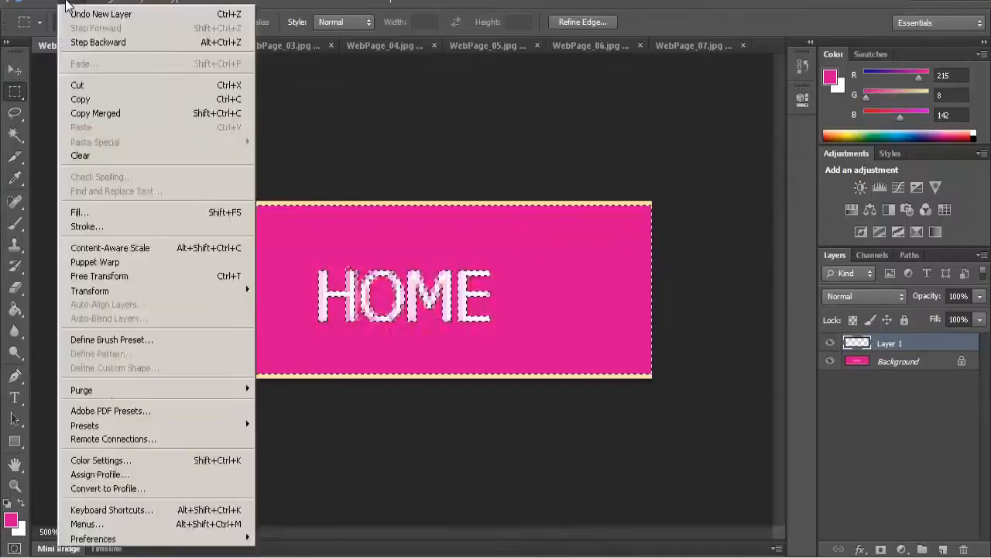
click(122, 221)
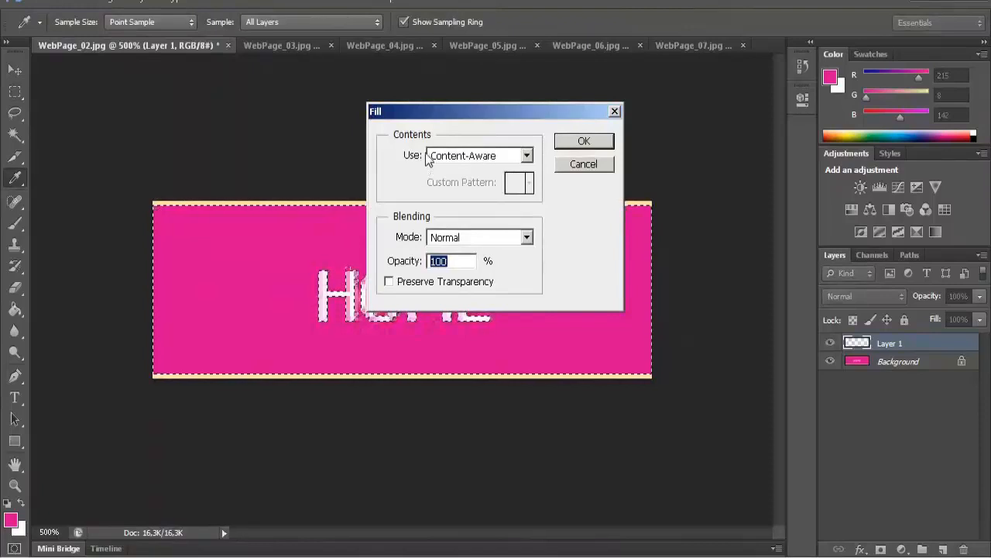
click(525, 156)
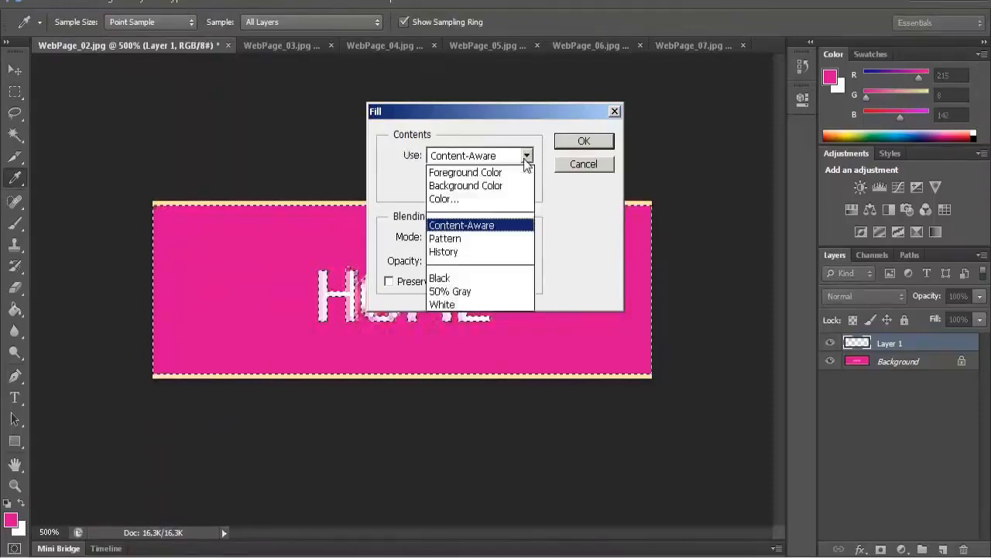
click(449, 203)
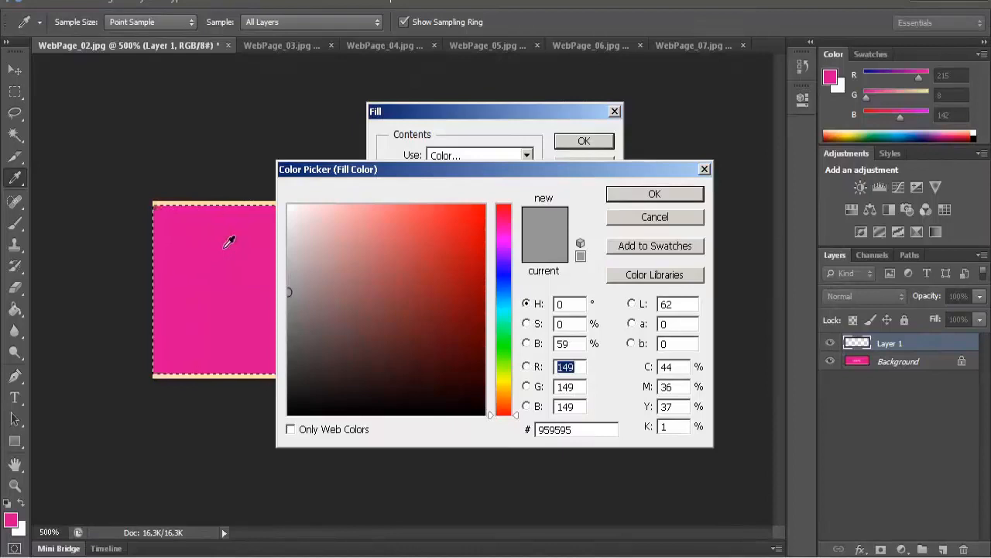
click(225, 246)
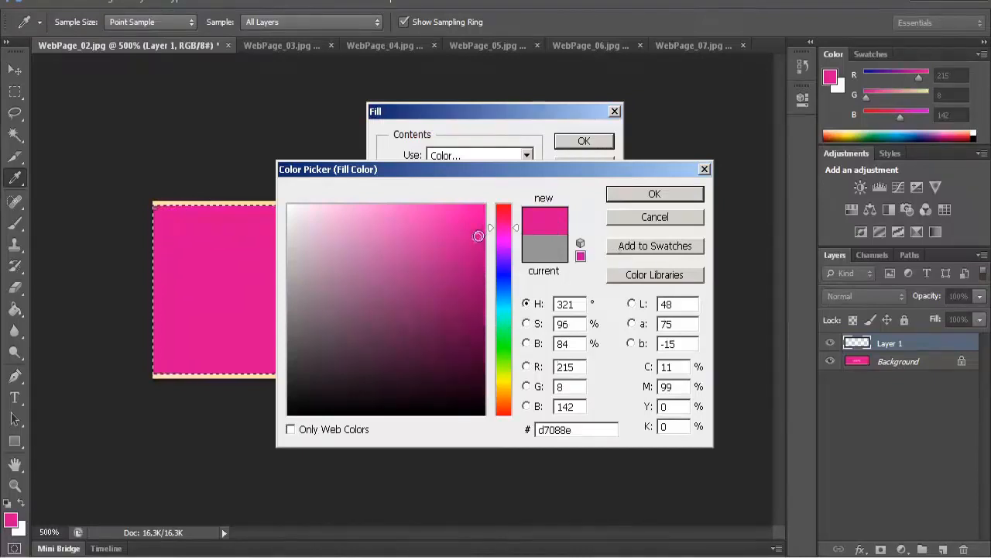
drag(478, 237, 473, 293)
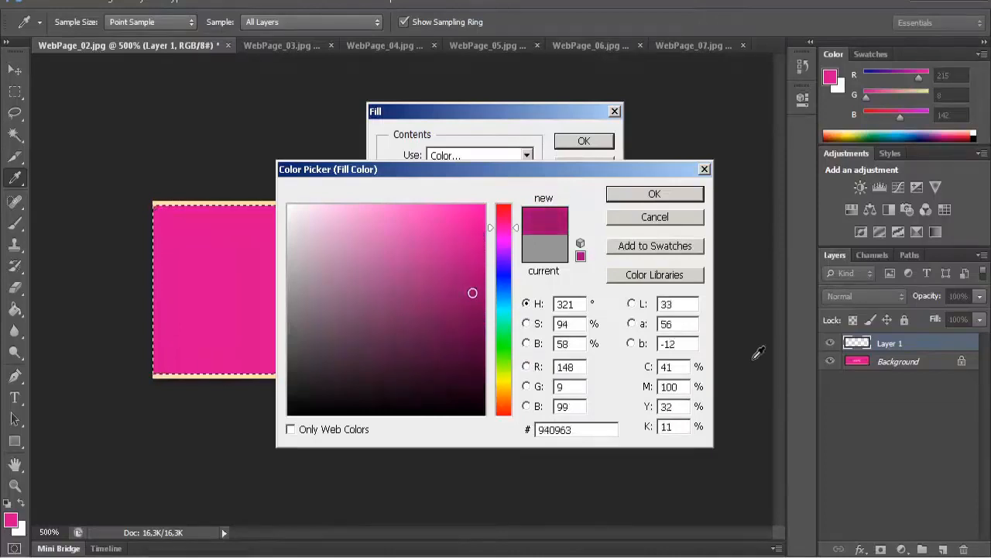
drag(440, 228, 407, 195)
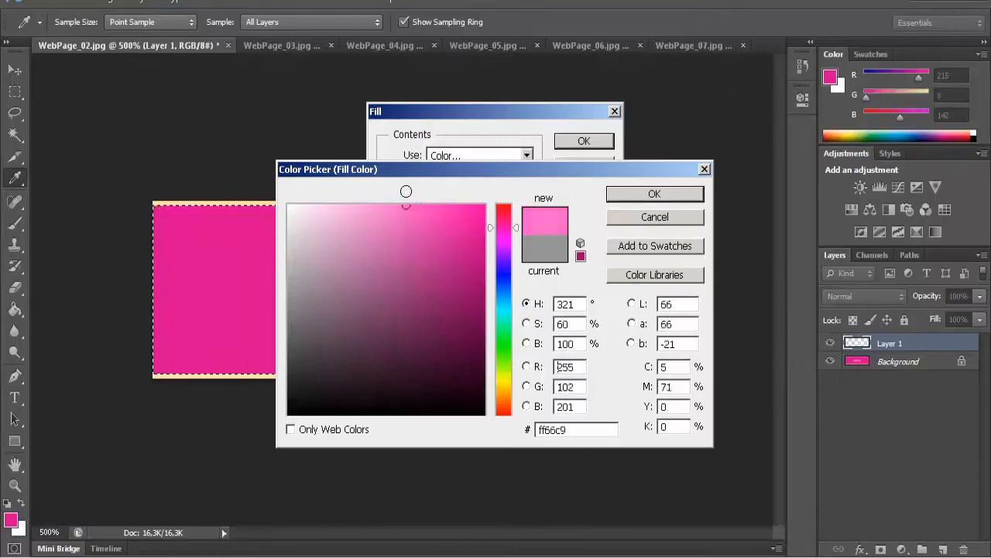
click(663, 194)
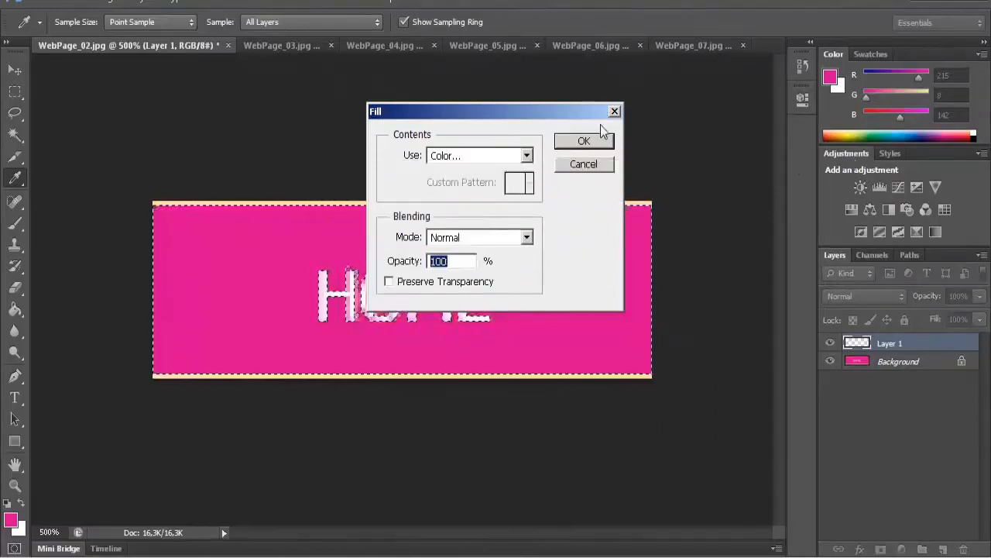
click(586, 142)
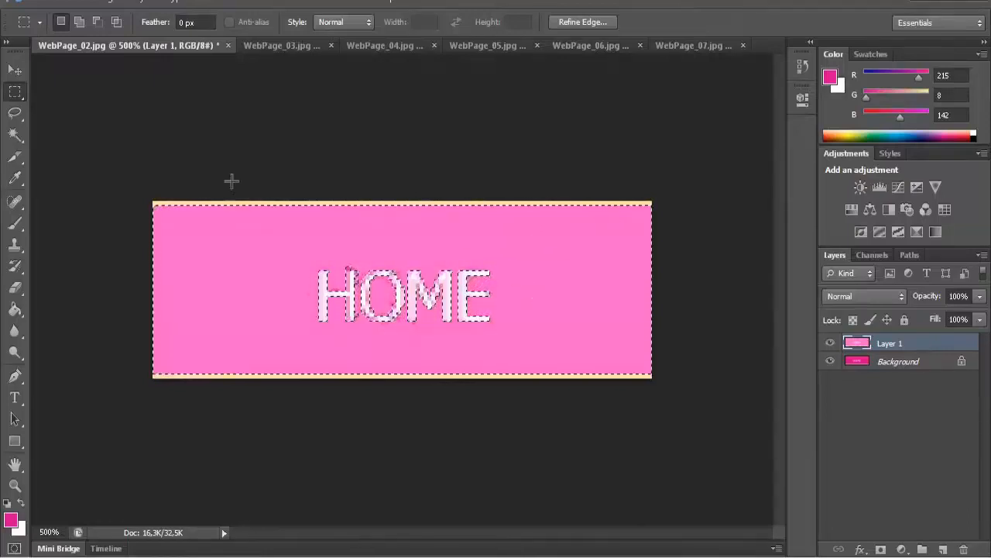
Invert the selection to cover the HOME lettering and the cream border strips
click(212, 3)
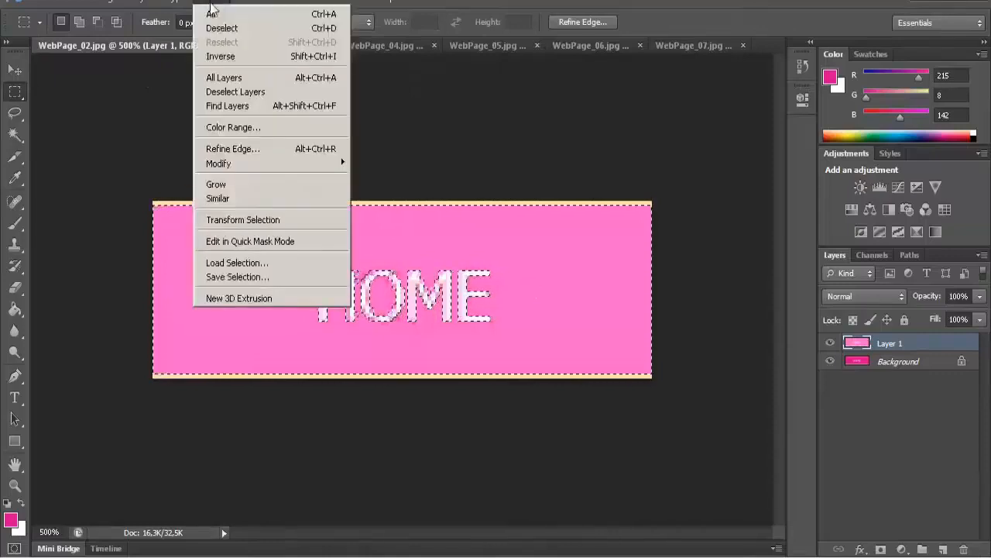
click(234, 57)
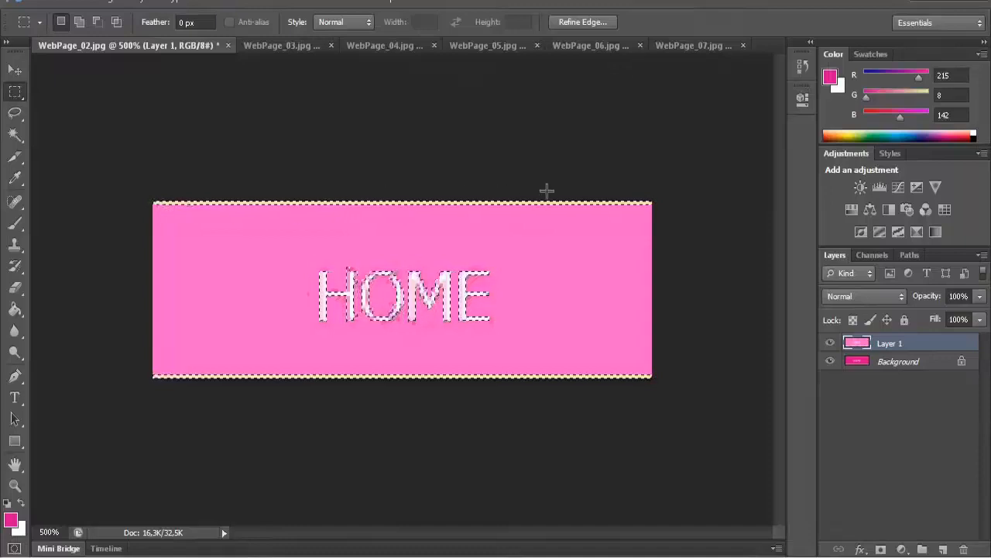
Try rectangular marquee selections beside the HOME lettering in new-selection and add-to-selection modes, undoing each one
right_click(17, 94)
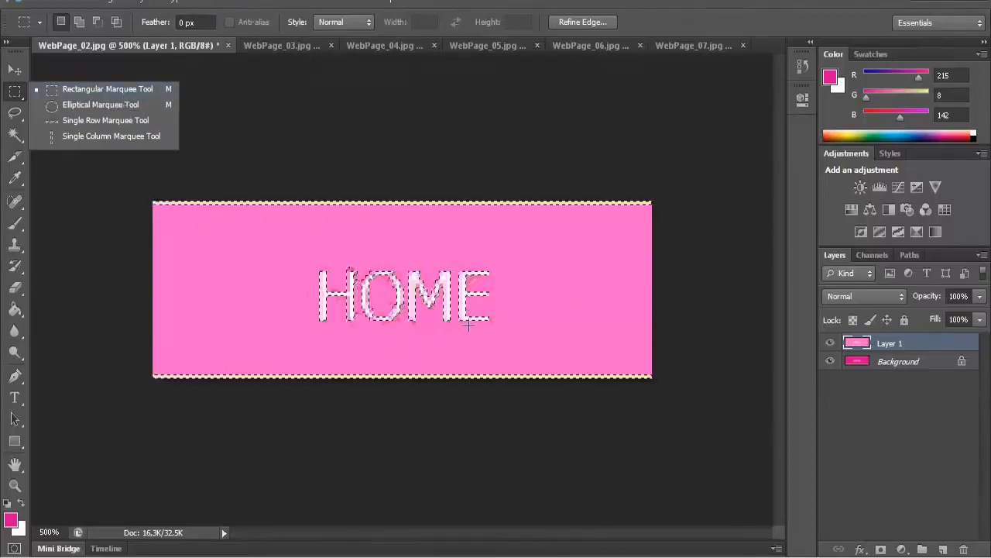
click(111, 93)
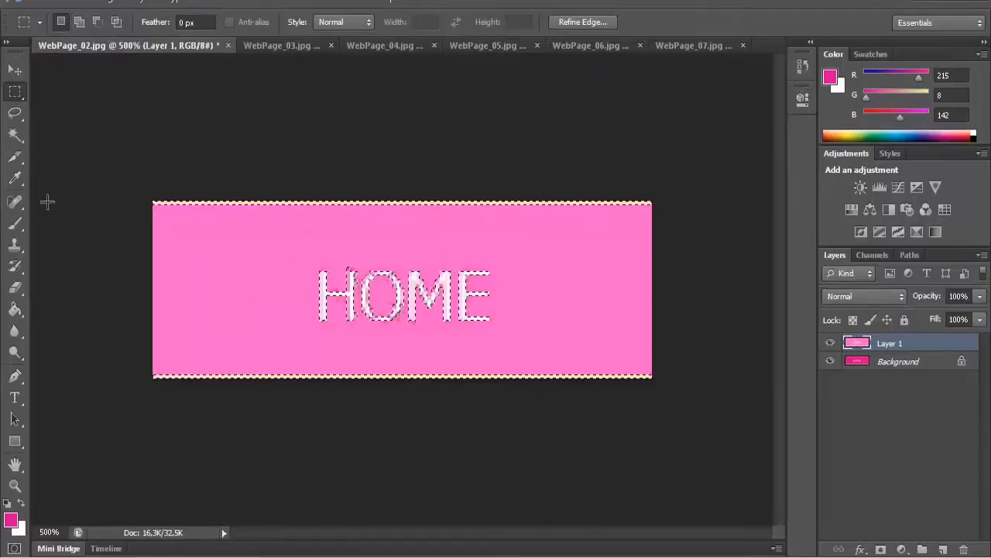
drag(186, 232, 261, 295)
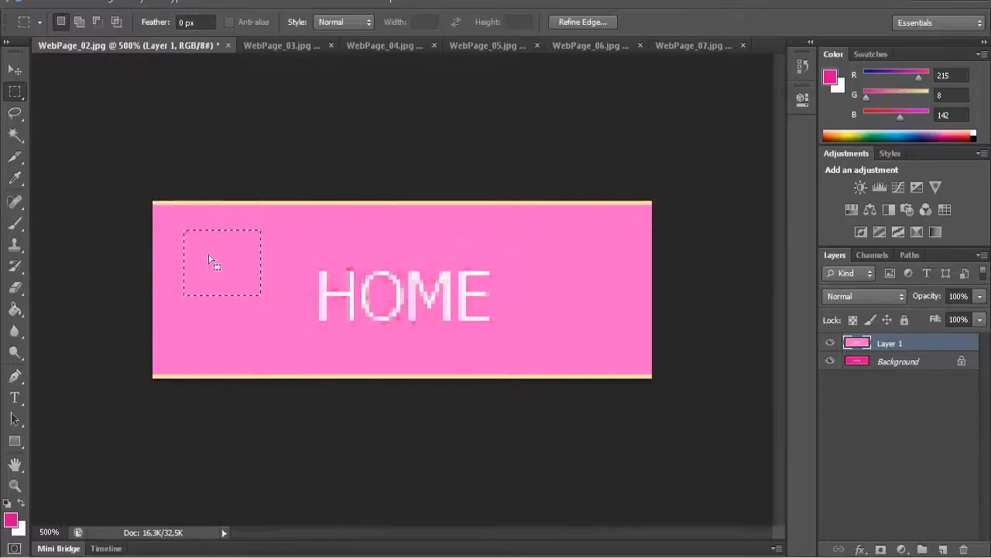
key(ctrl+z)
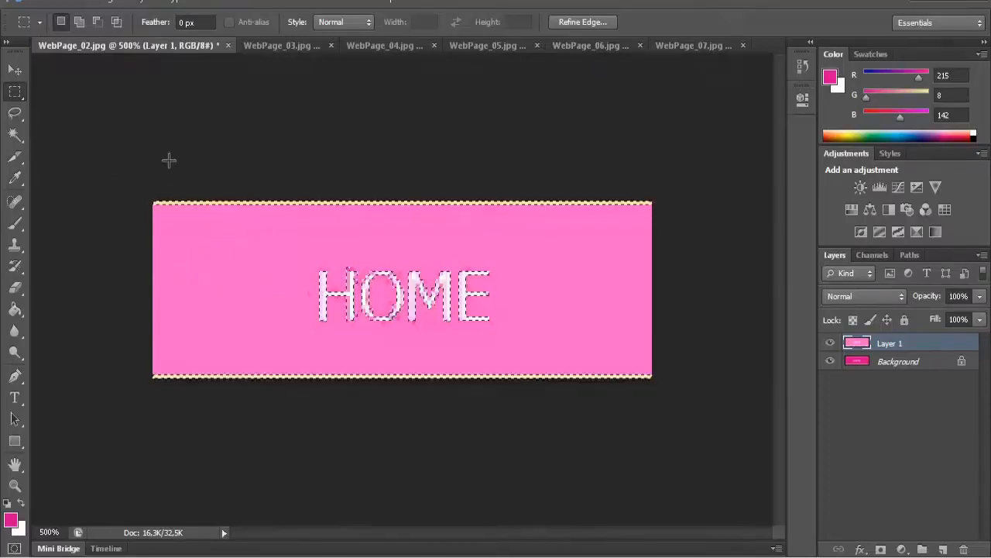
click(79, 23)
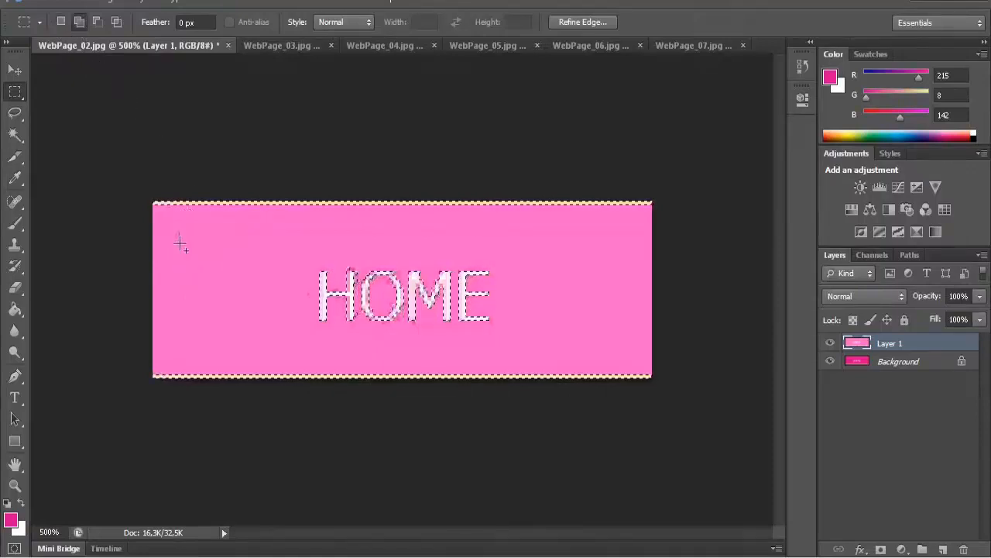
drag(176, 230, 249, 295)
key(ctrl+z)
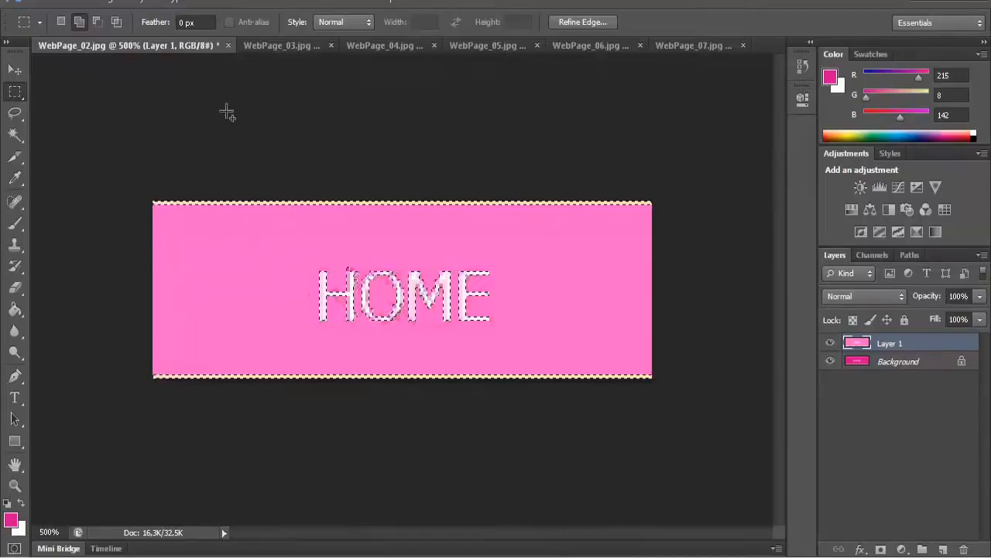
Subtract the upper and lower border strips from the selection with the Rectangular Marquee, and undo the last subtraction
click(97, 22)
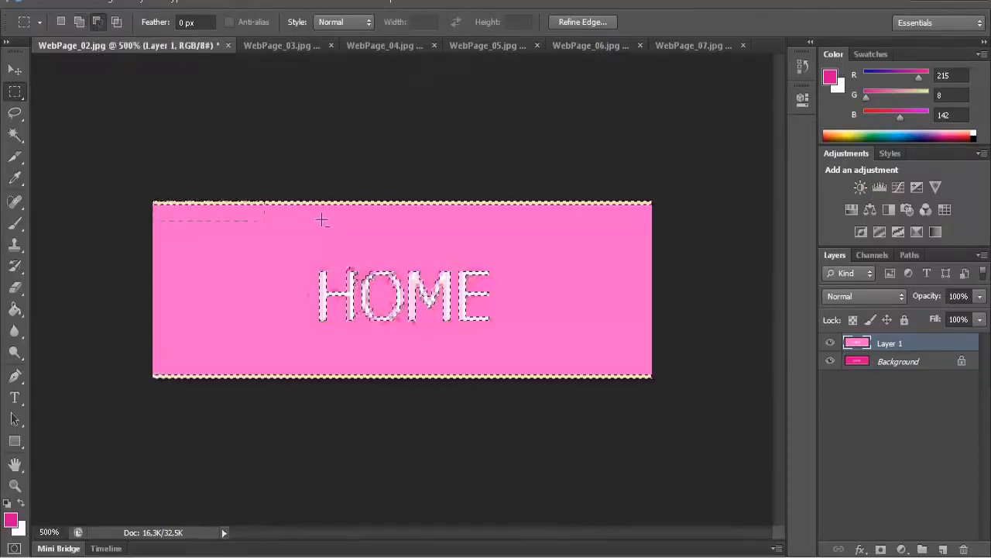
drag(634, 248, 665, 232)
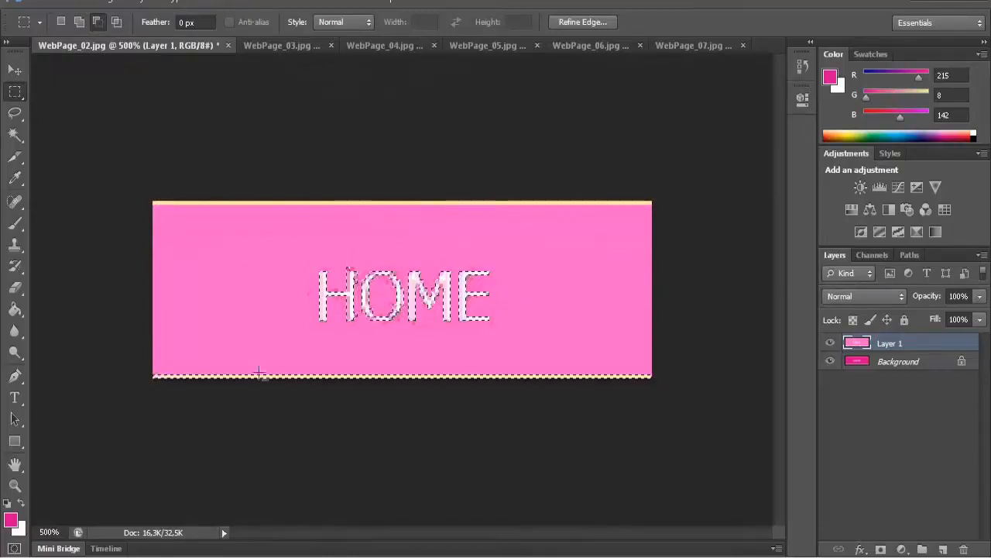
drag(137, 358, 697, 429)
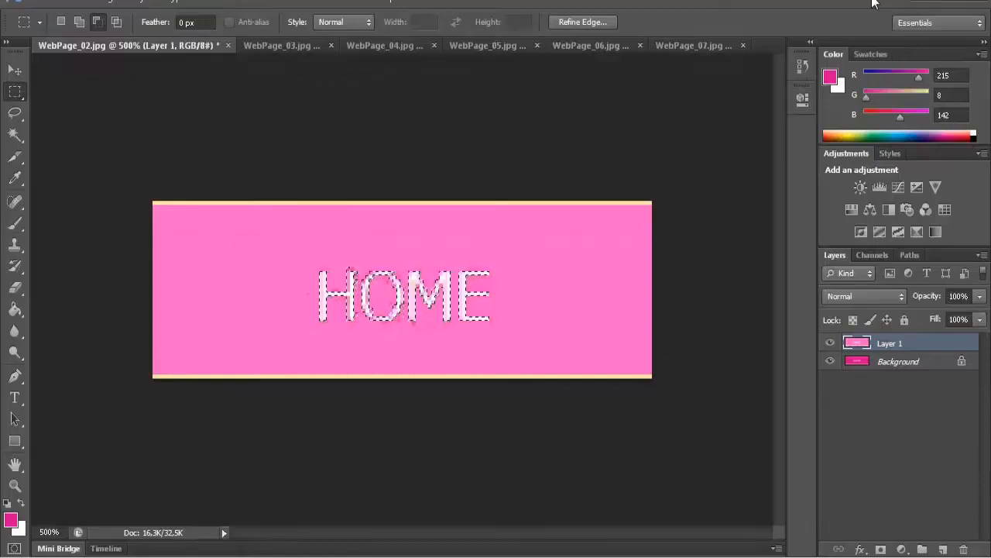
key(ctrl+shift+i)
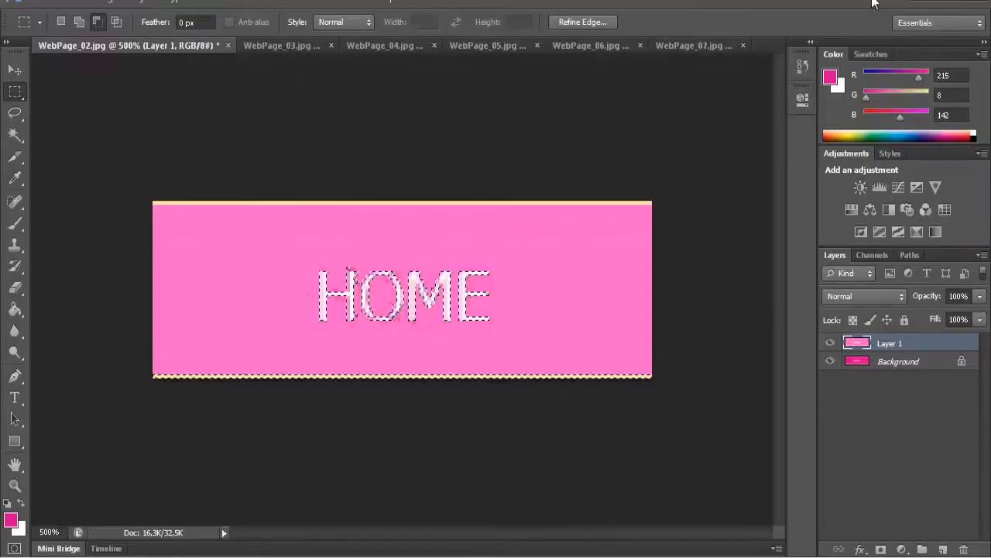
Subtract the upper and lower cream border strips from the selection with the Rectangular Marquee, keeping only the HOME lettering selected
click(95, 25)
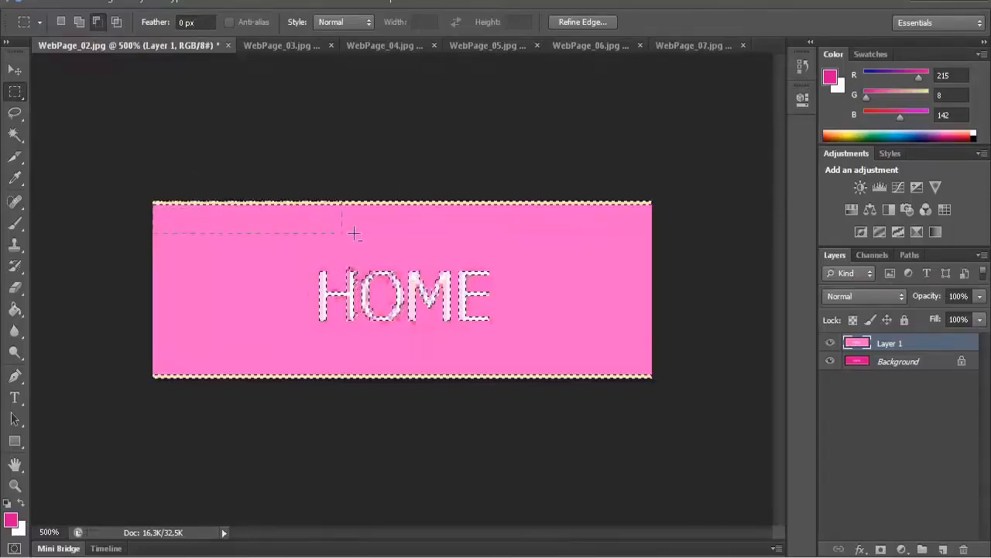
drag(500, 230, 662, 222)
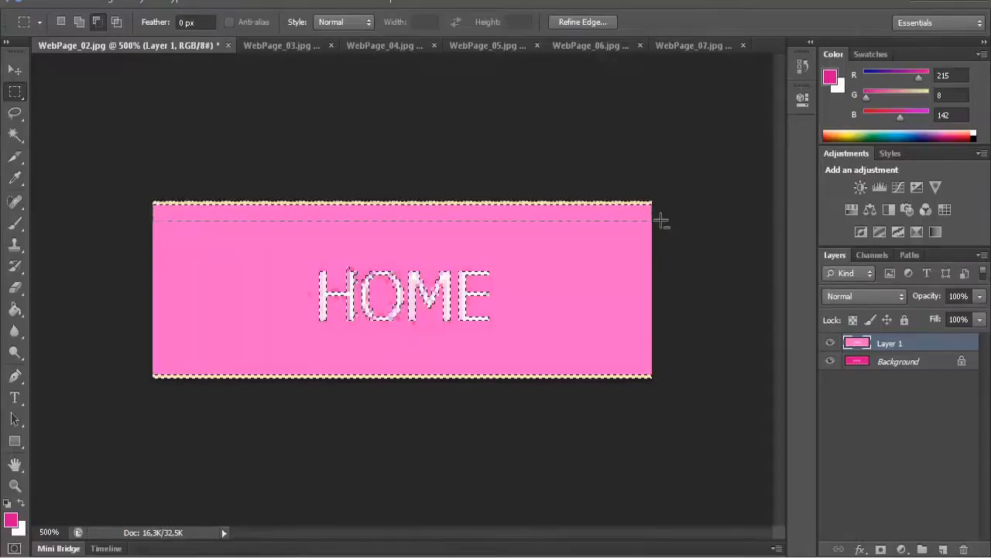
drag(662, 222, 659, 208)
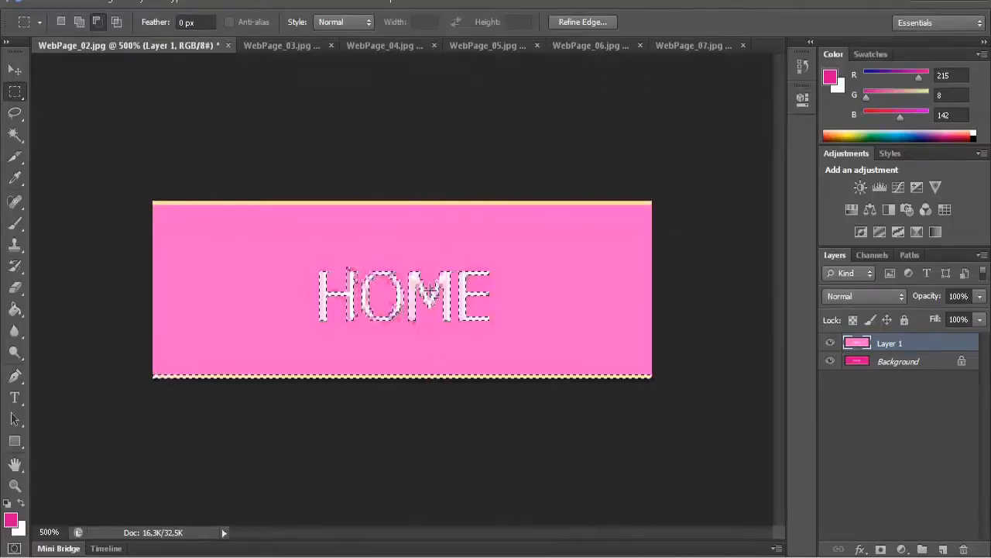
drag(137, 361, 697, 400)
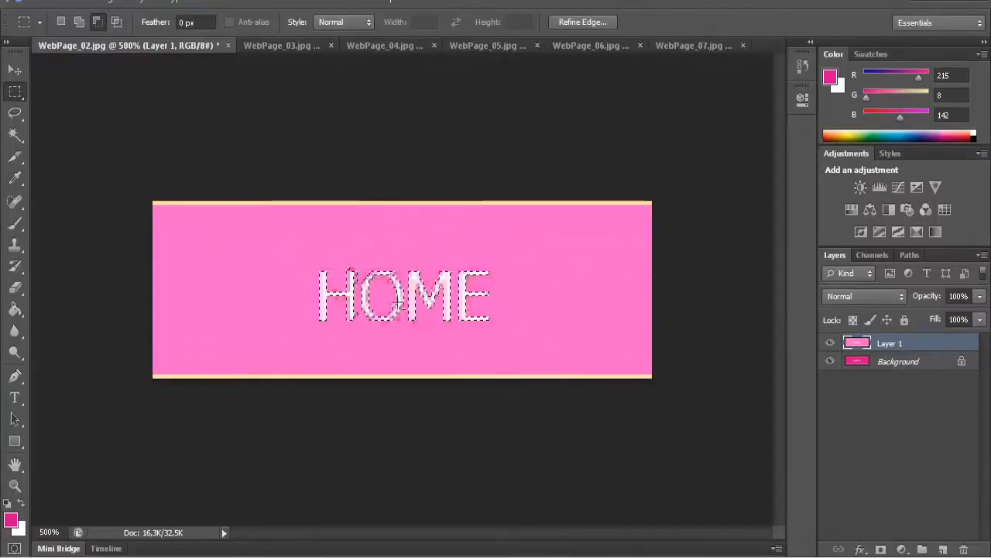
Add a new layer and fill the selected HOME lettering on it with dark grey #504750 in Normal mode at 100% opacity
click(943, 549)
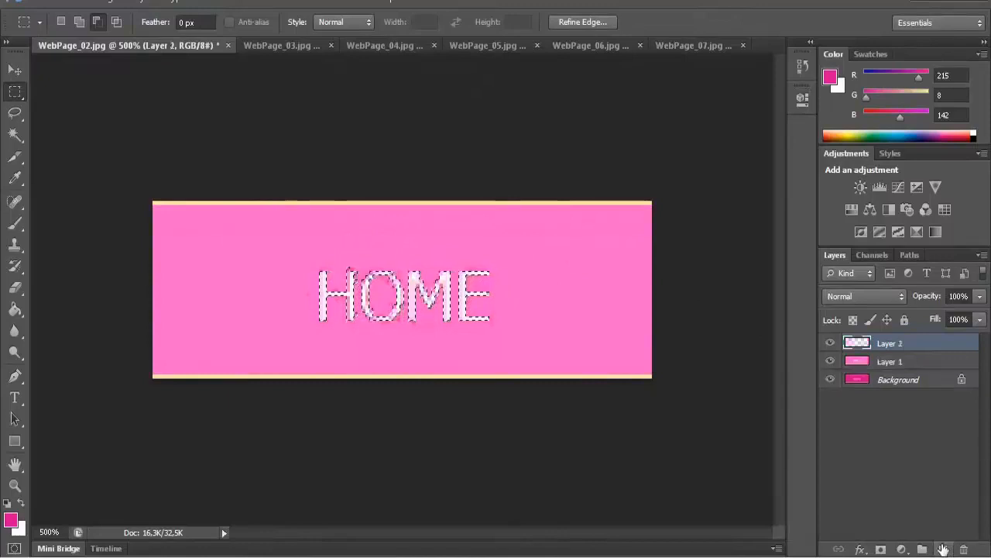
click(75, 4)
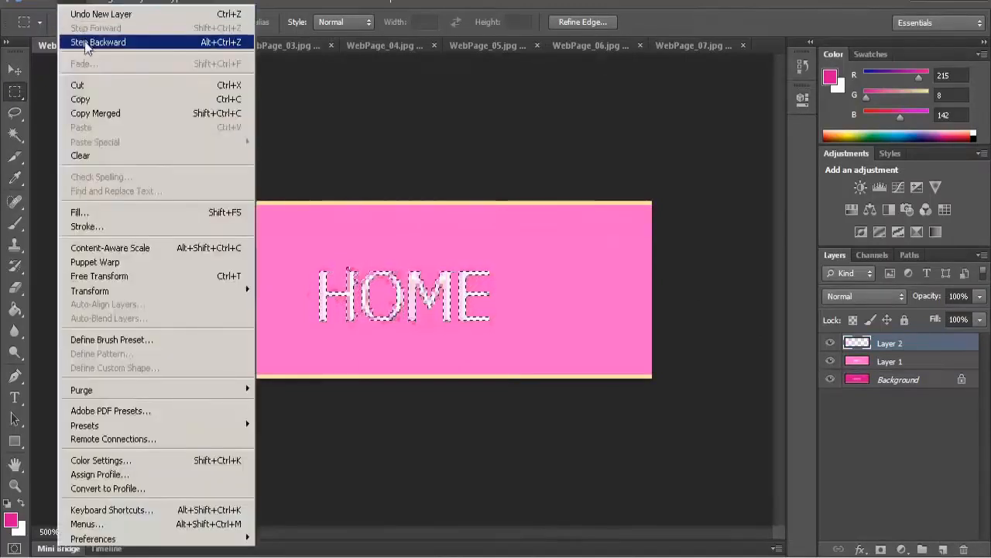
click(126, 216)
click(459, 155)
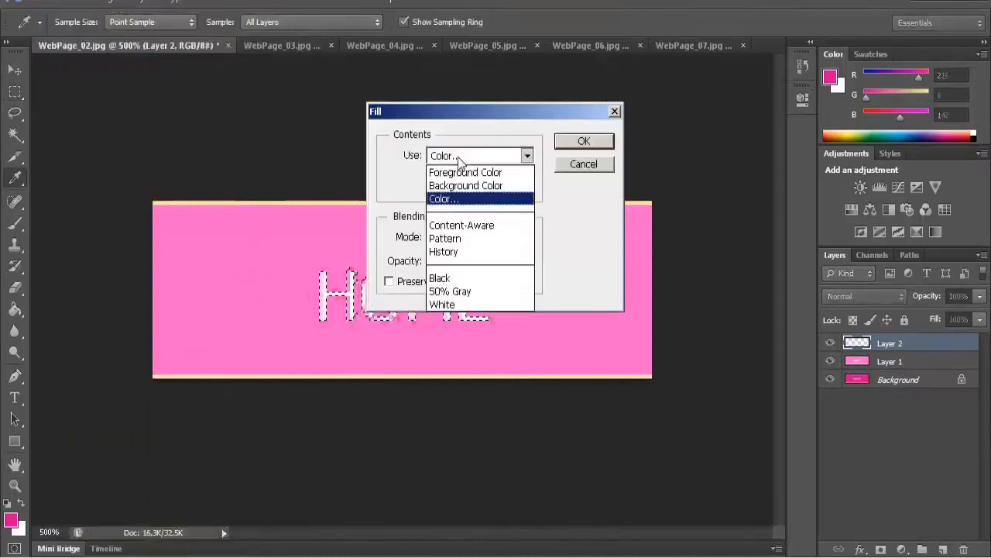
click(453, 200)
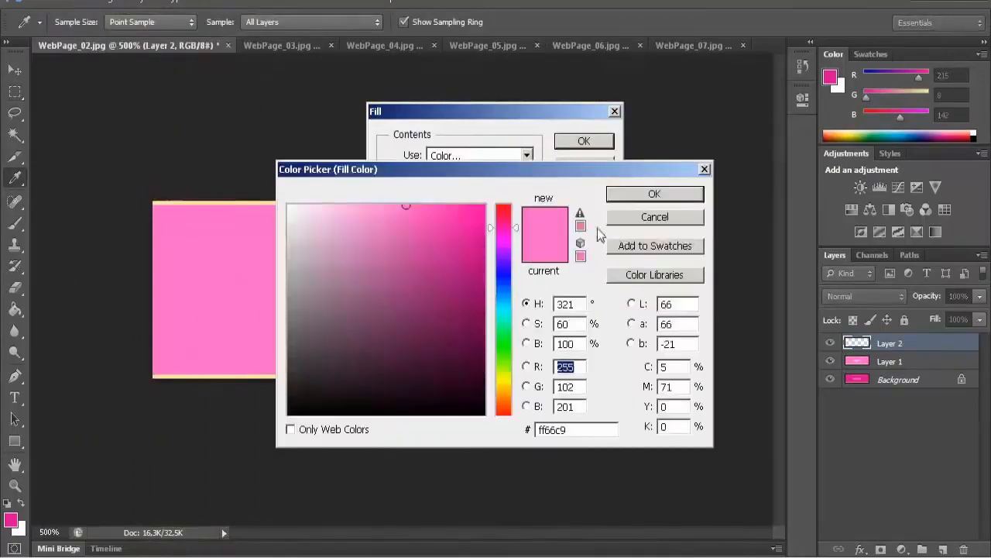
drag(448, 166, 650, 165)
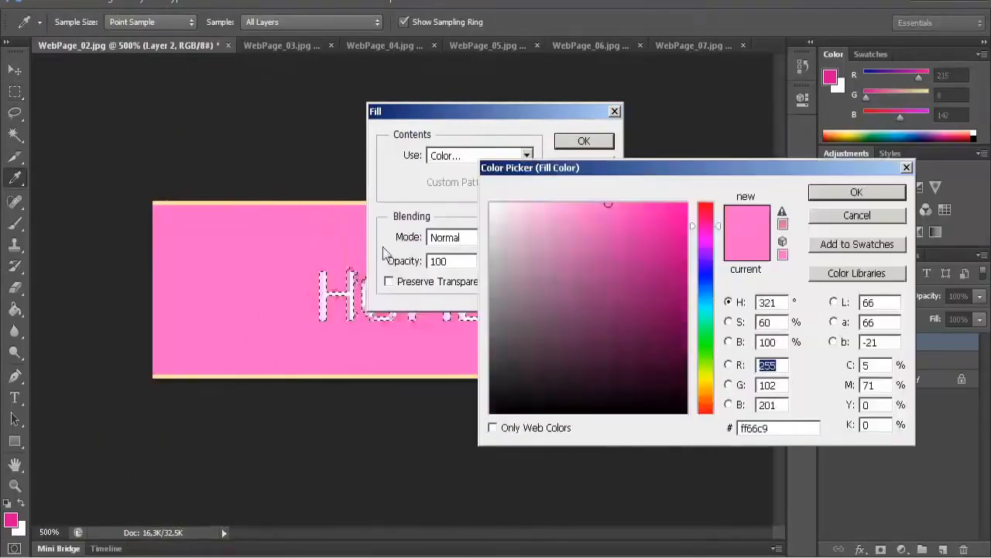
click(323, 283)
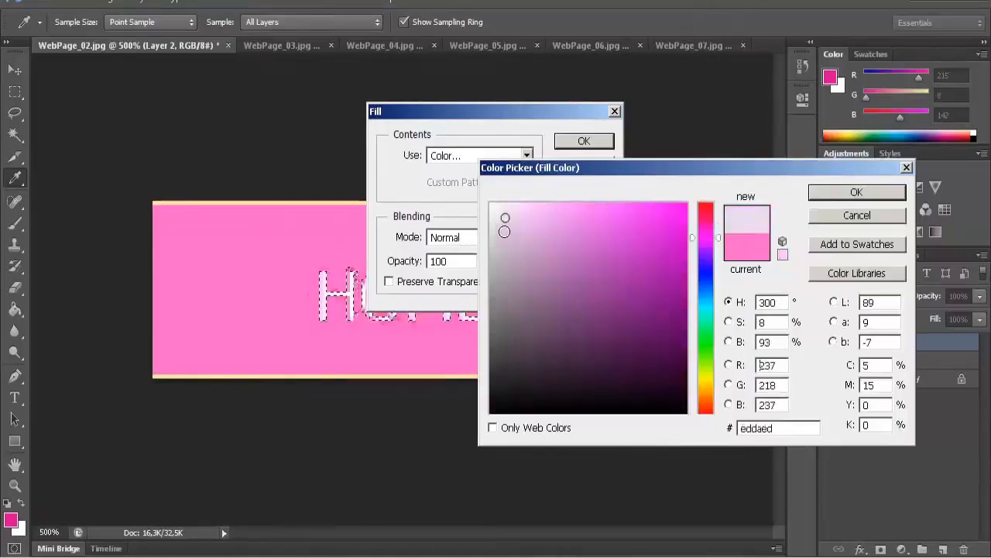
drag(504, 232, 512, 347)
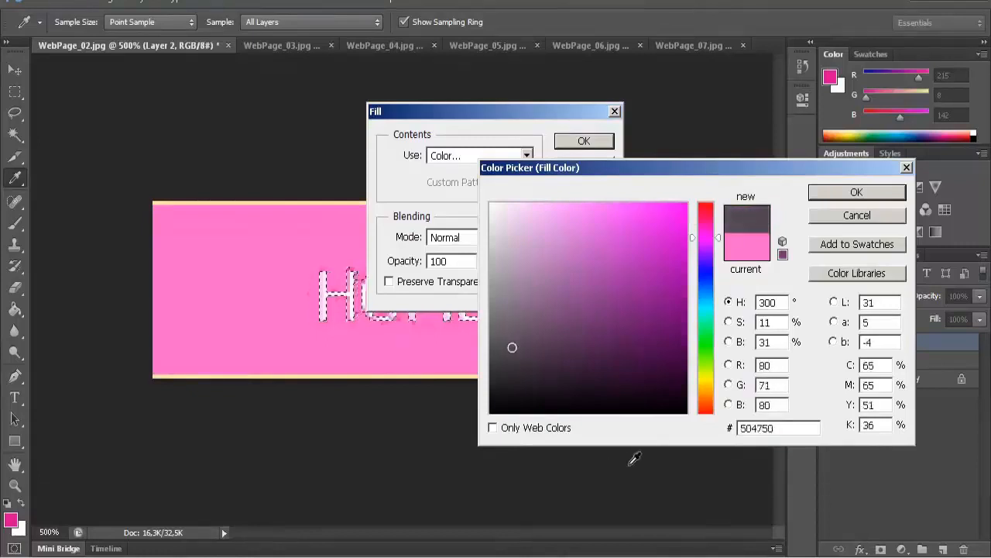
click(862, 195)
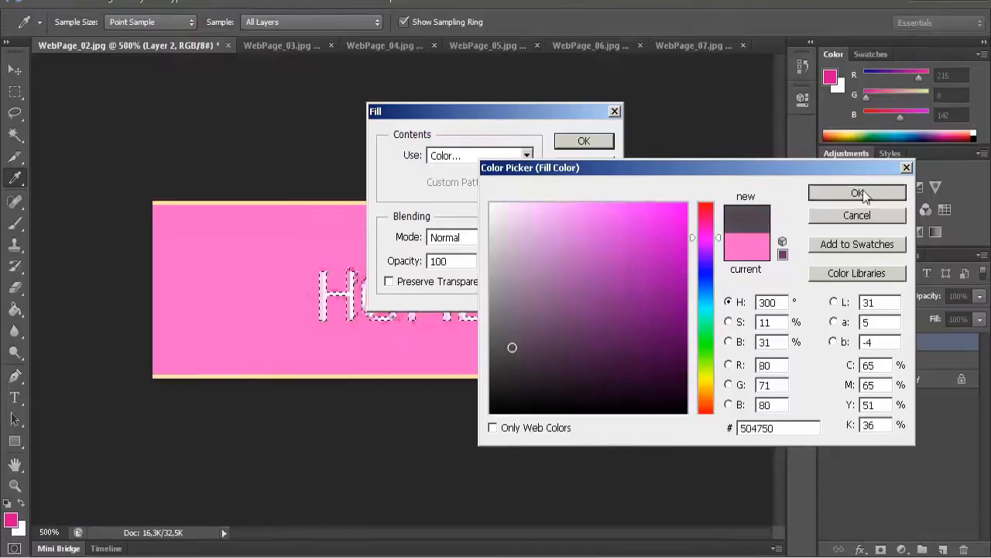
click(582, 140)
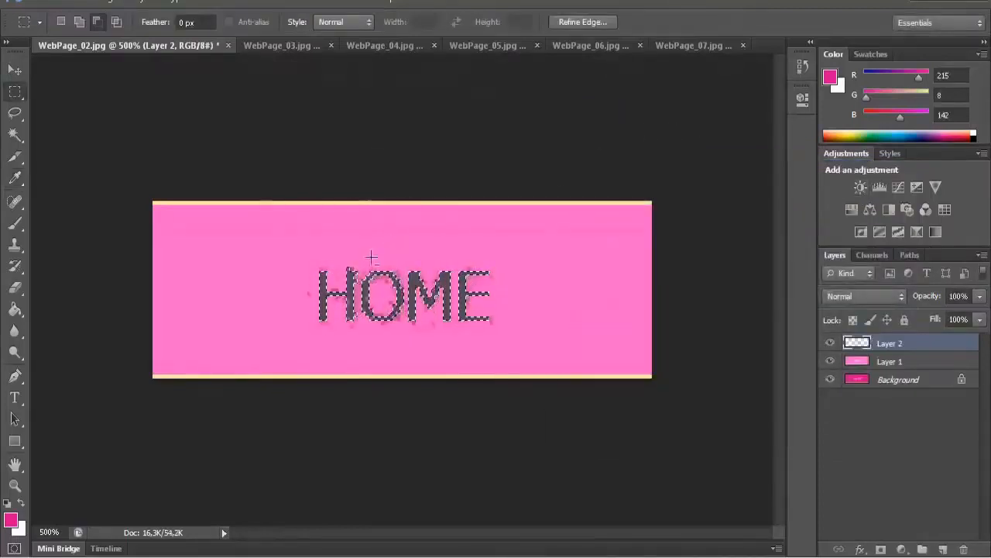
Fill the selected HOME lettering with black in Normal mode at 100% opacity
click(72, 3)
click(113, 209)
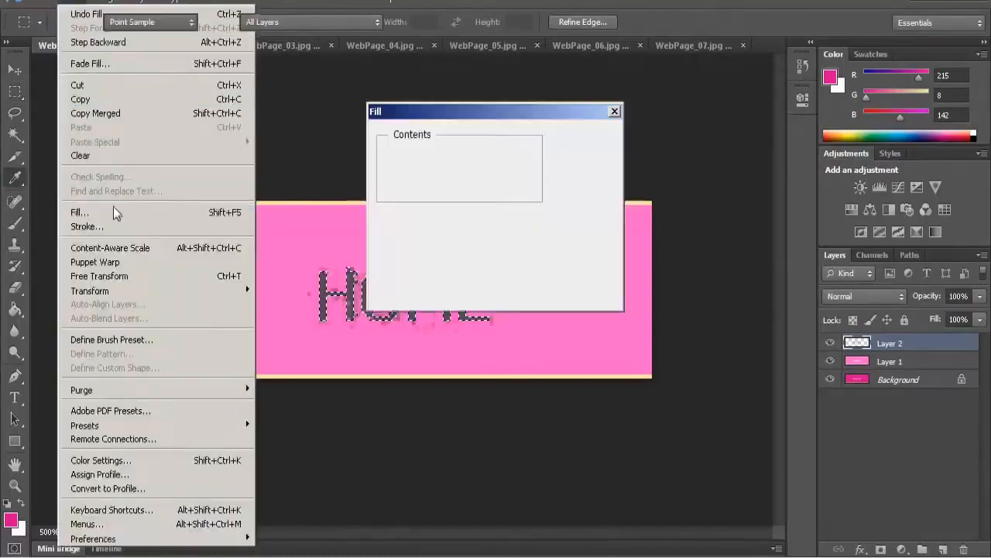
click(455, 158)
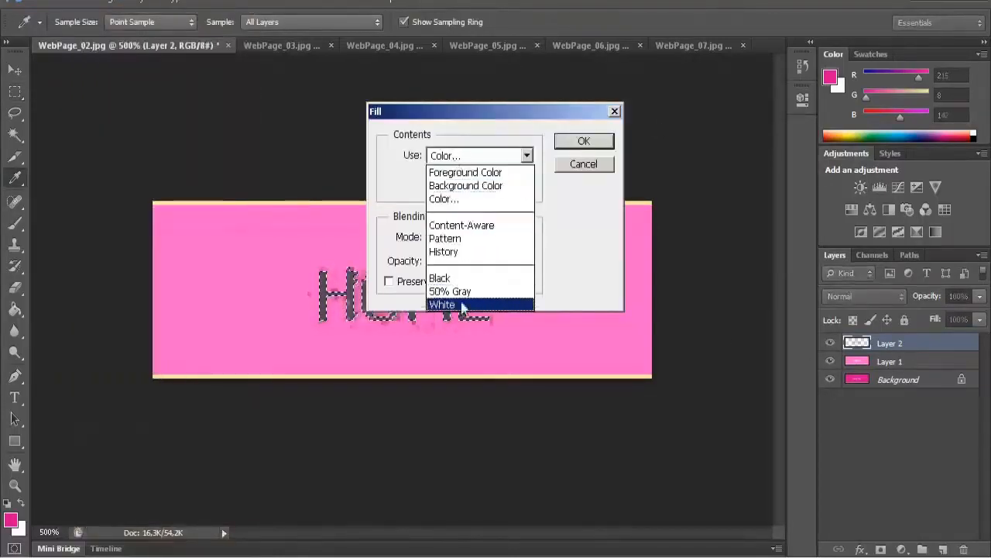
click(464, 282)
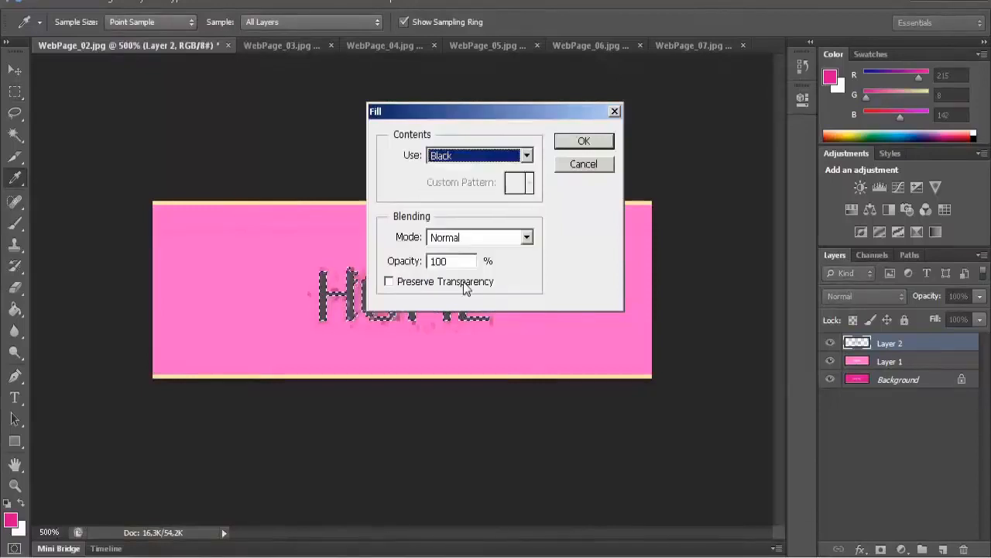
click(584, 141)
key(m)
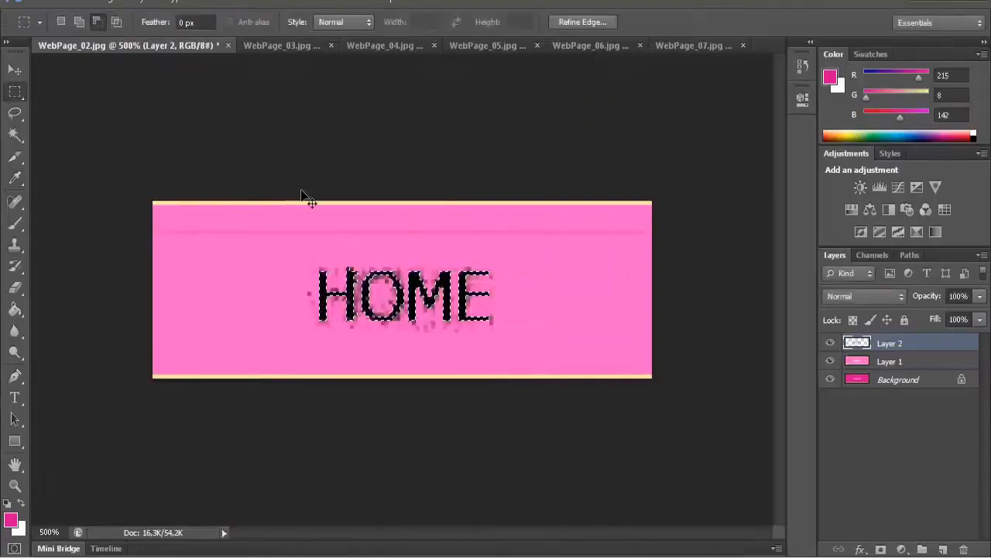
Fill the selected HOME lettering with the custom blue #4200ff in Normal mode at 100% opacity
click(70, 3)
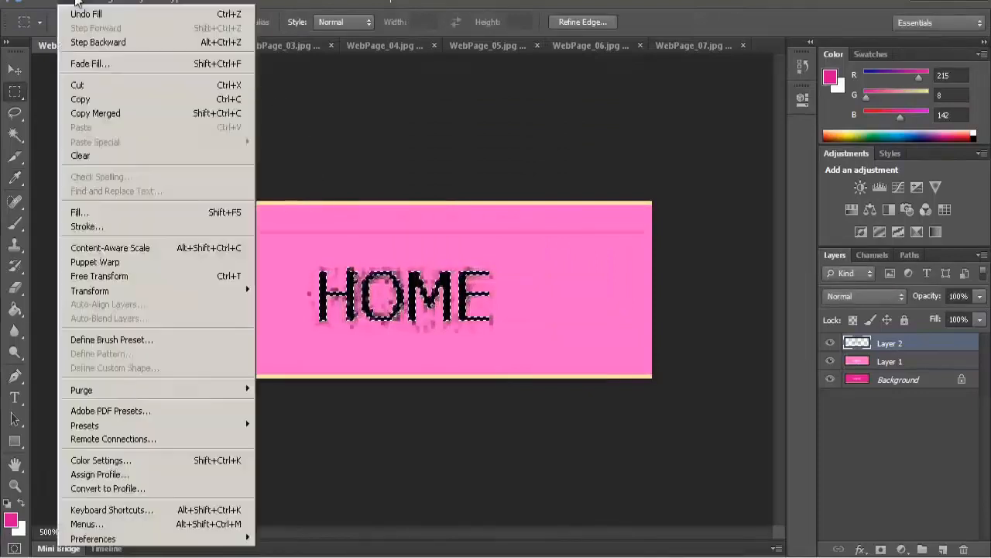
click(130, 214)
click(507, 156)
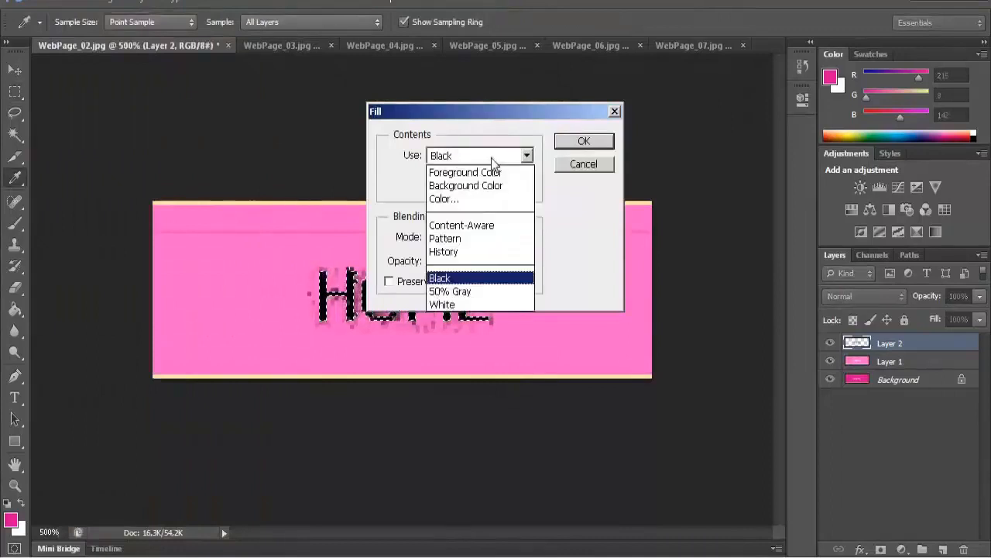
click(490, 203)
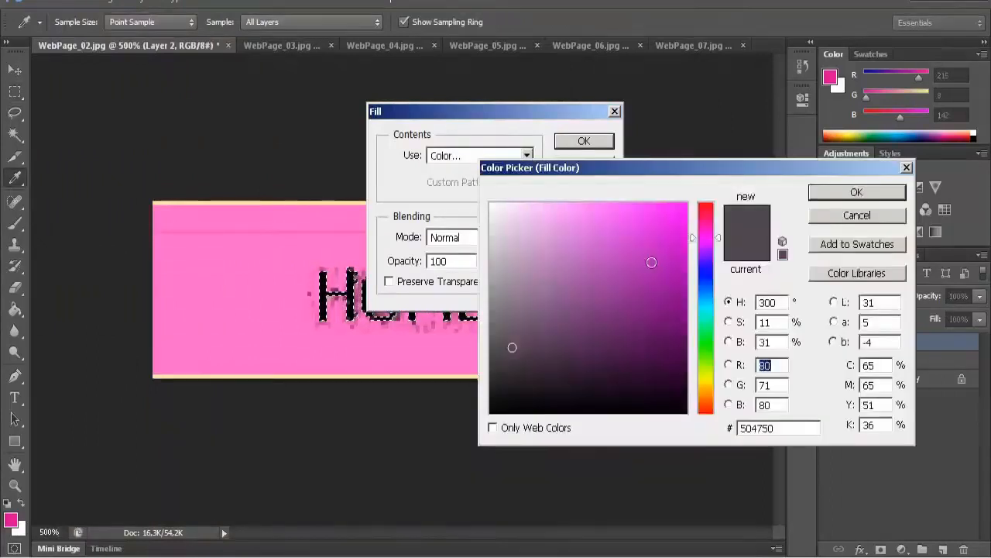
click(707, 263)
drag(671, 245, 718, 181)
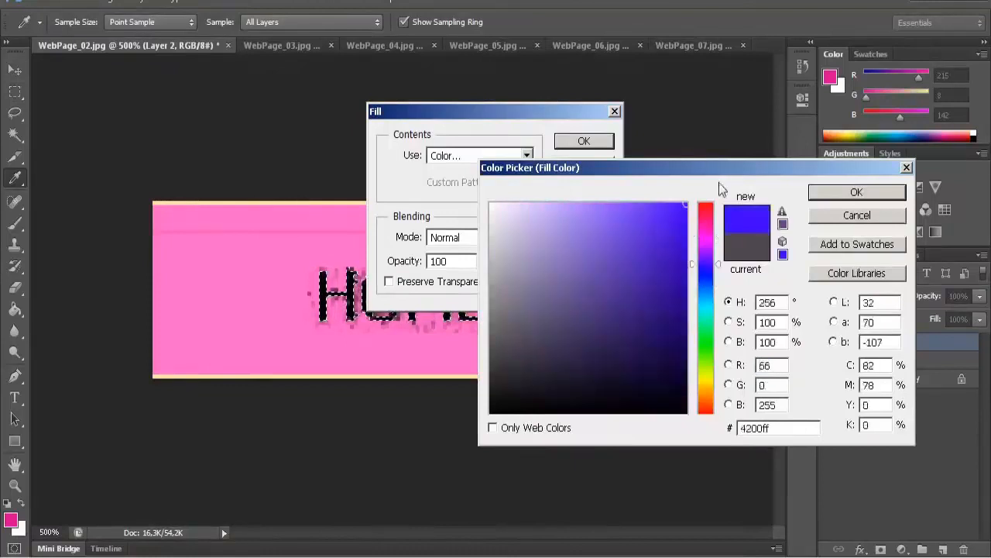
click(856, 192)
click(584, 141)
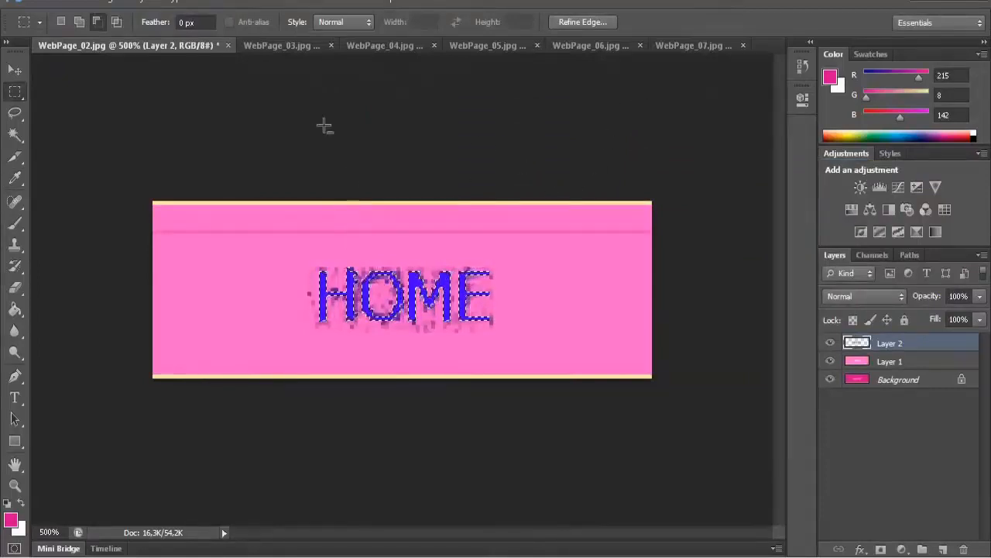
Deselect the HOME lettering, and hide and show Layer 2 again to compare the original and recoloured text
click(210, 4)
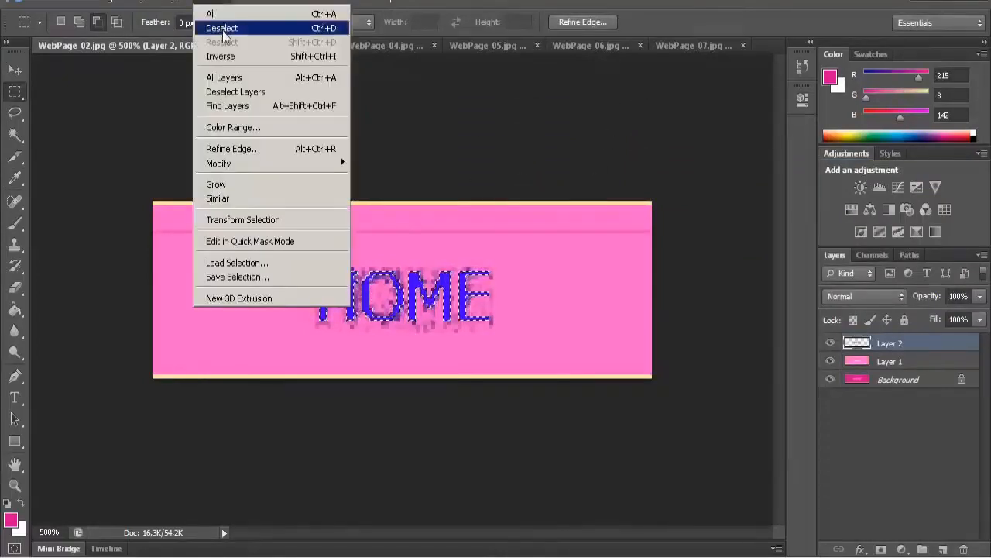
click(331, 29)
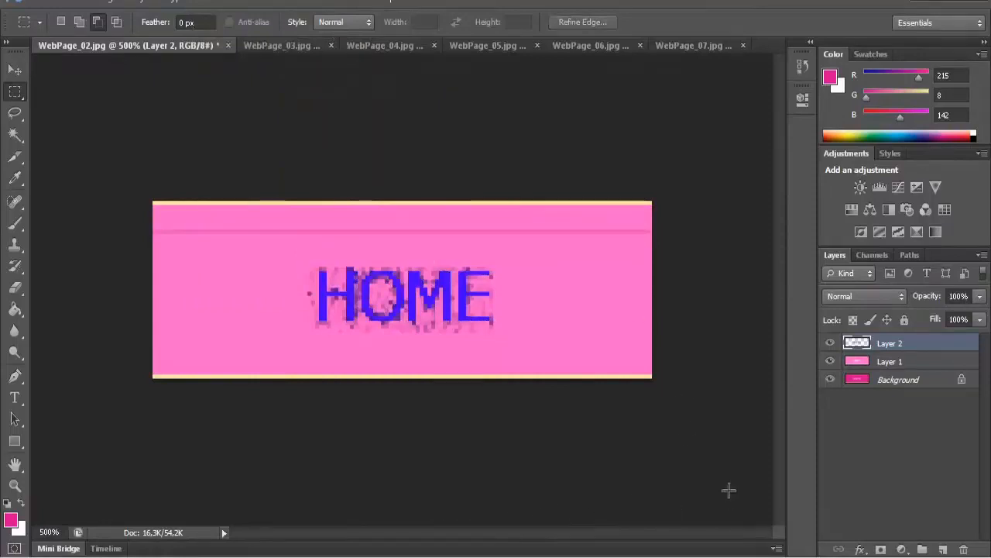
click(830, 343)
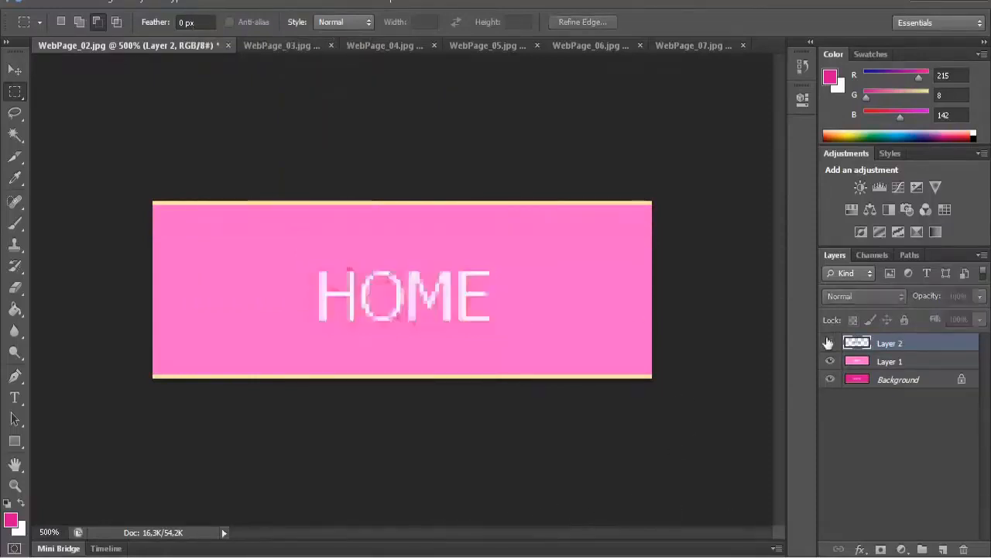
click(830, 343)
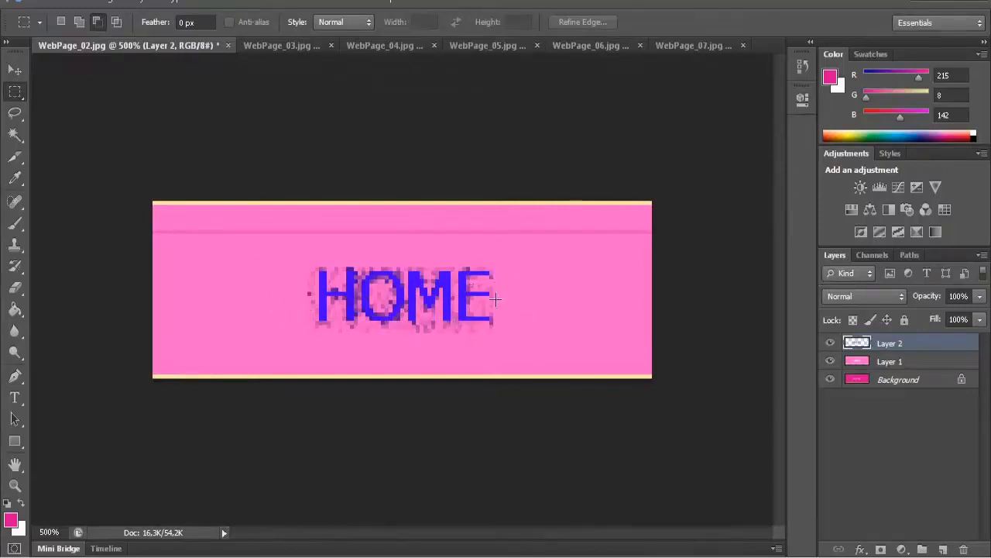
Save a JPEG copy of the button as WebPage_02a.jpg in the images folder, with Maximum quality 12 and Baseline ("Standard") format
click(49, 4)
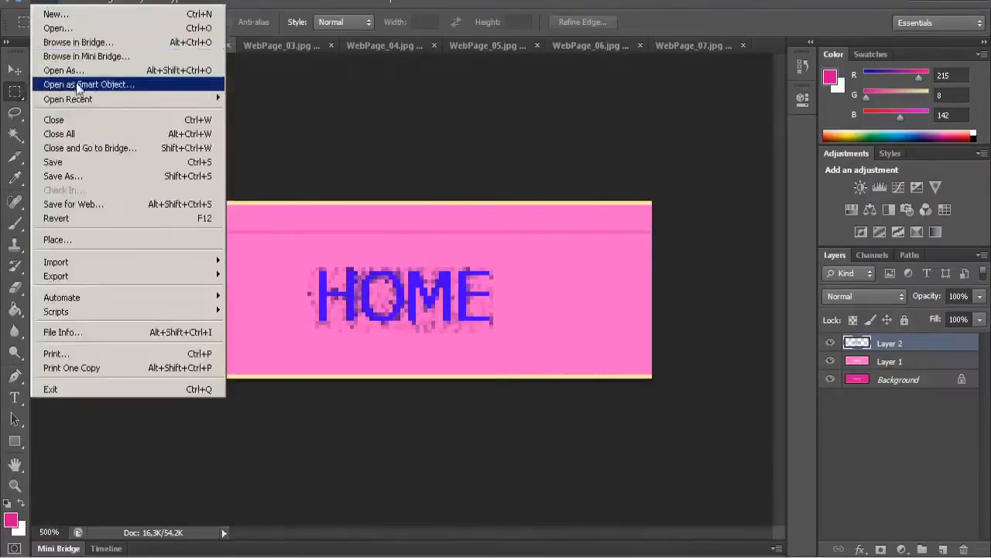
click(66, 176)
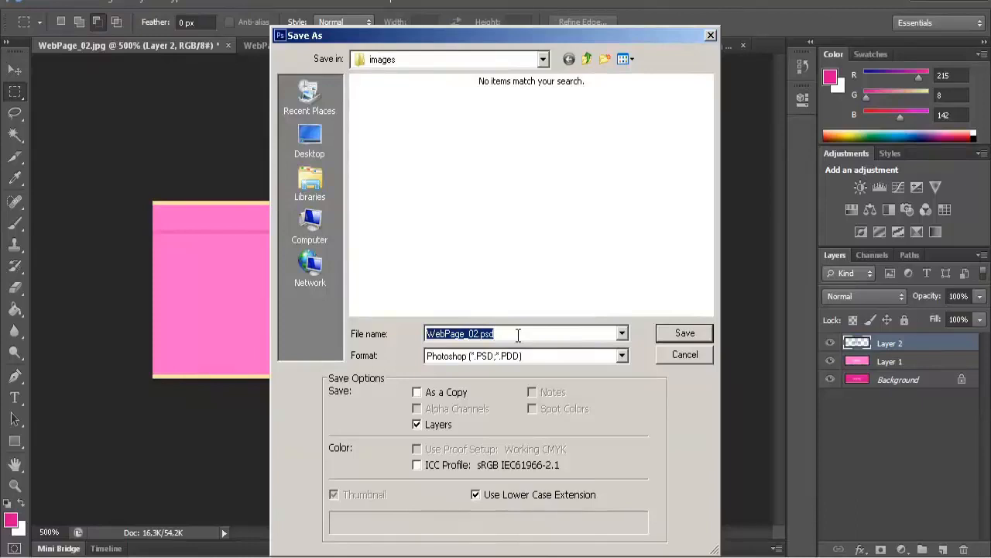
click(480, 334)
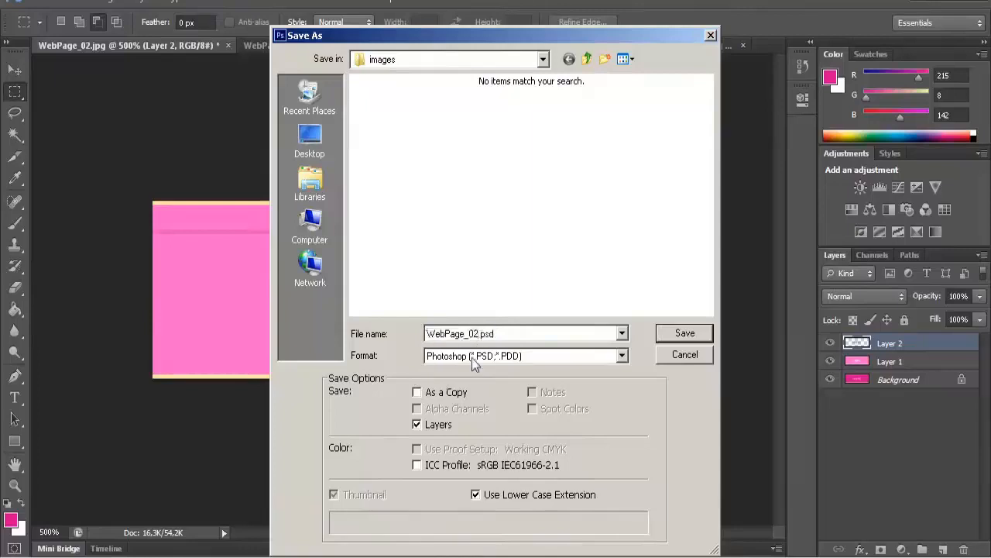
text(a)
click(488, 358)
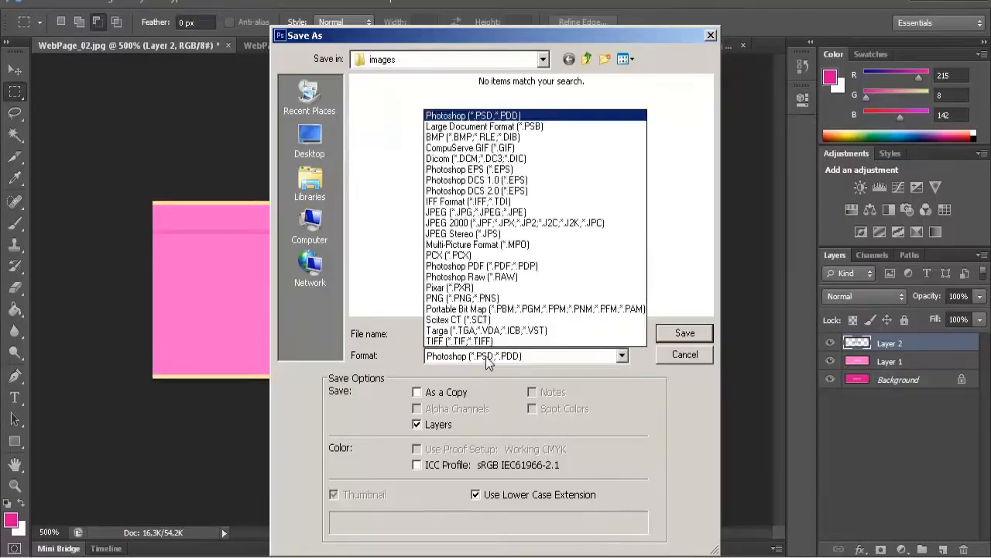
click(489, 215)
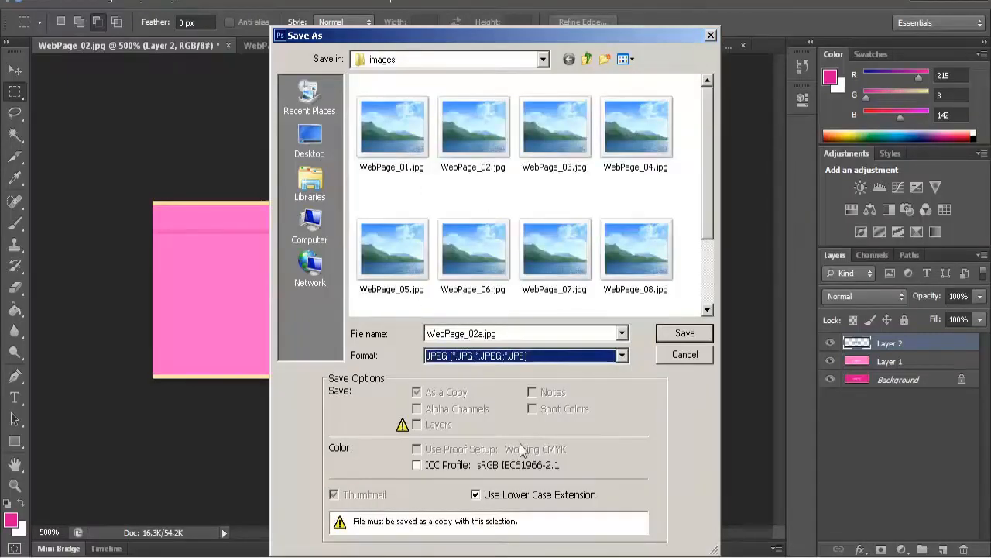
click(685, 333)
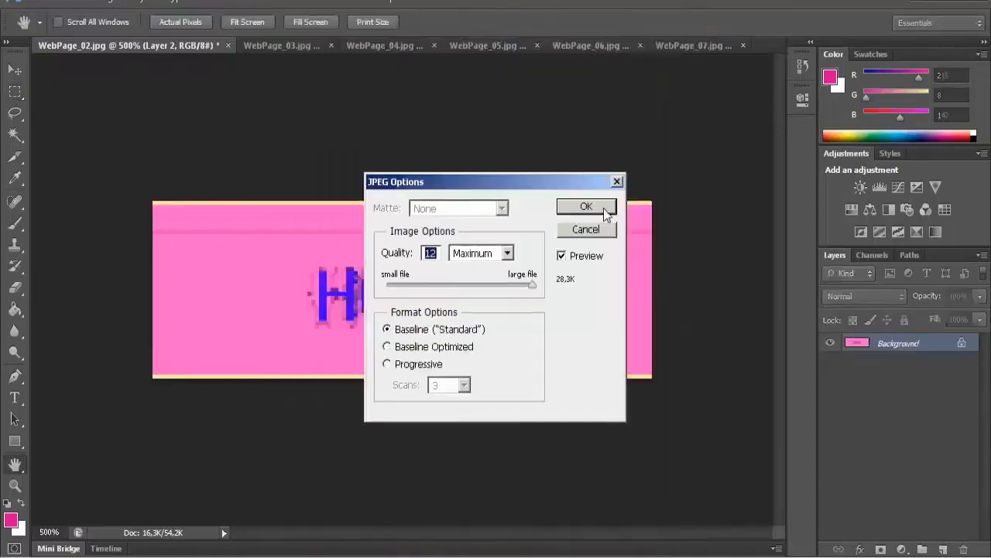
click(603, 207)
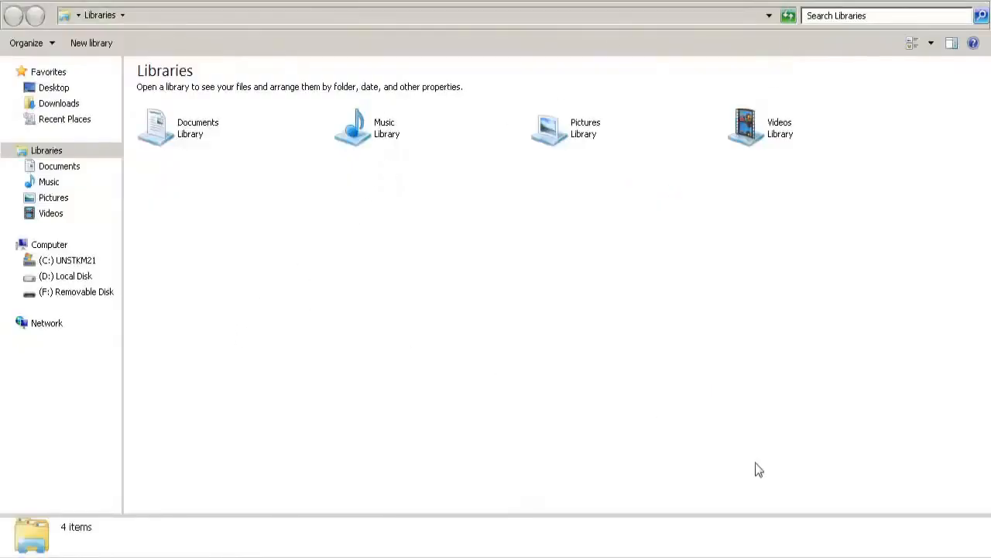
Switch to Windows Explorer and open the images folder inside 07. Rollover in the Pictures library to check the saved files
click(63, 200)
double_click(160, 161)
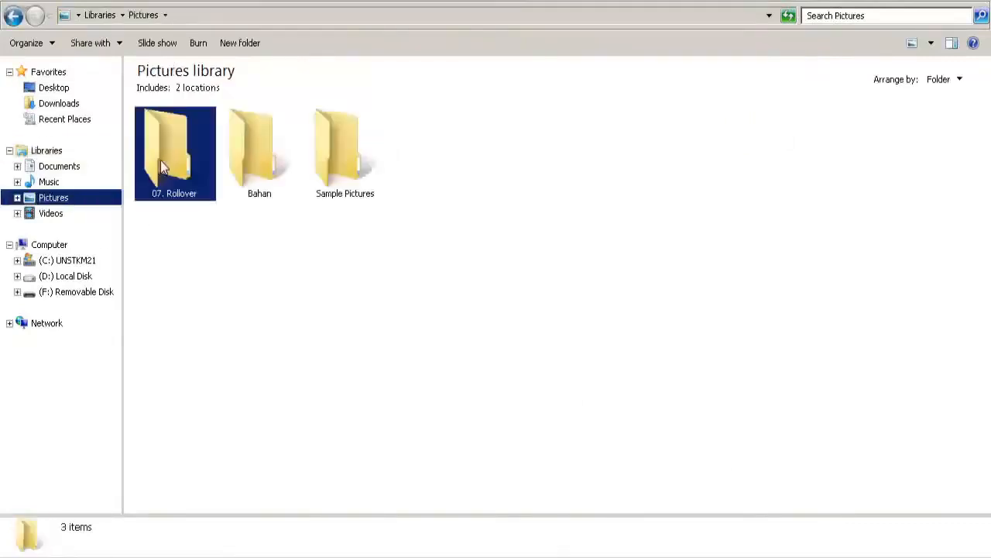
double_click(169, 157)
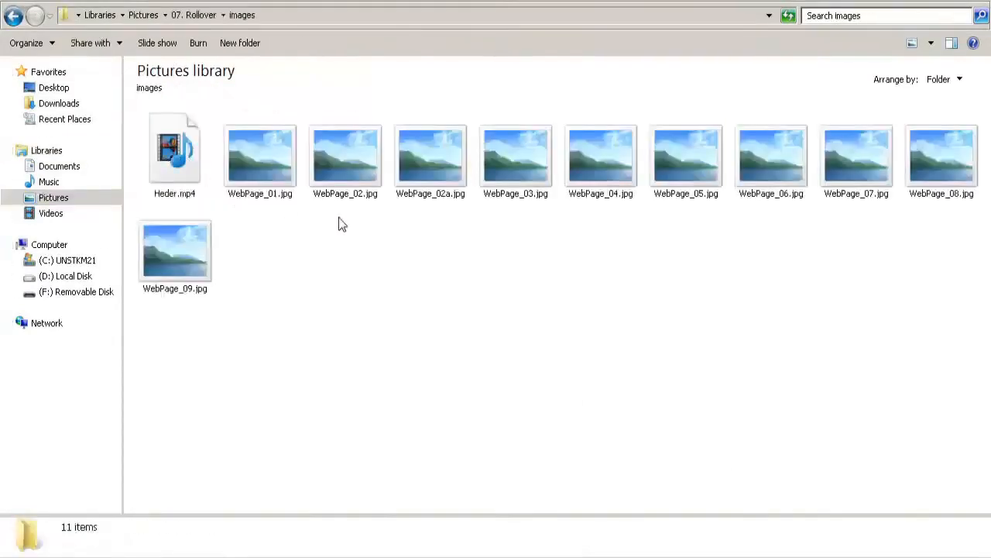
Display the files in the images folder as extra large icons
right_click(345, 245)
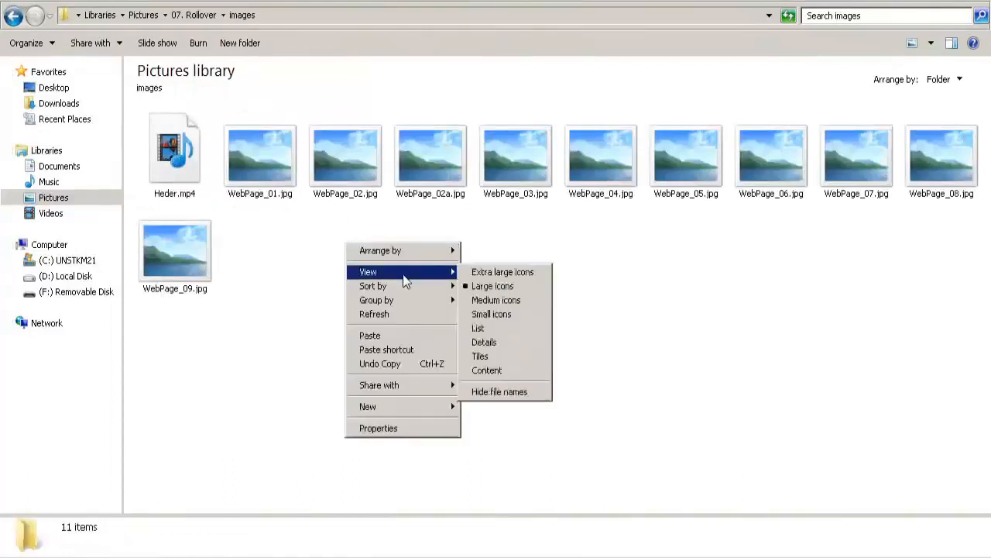
mouse_move(403, 273)
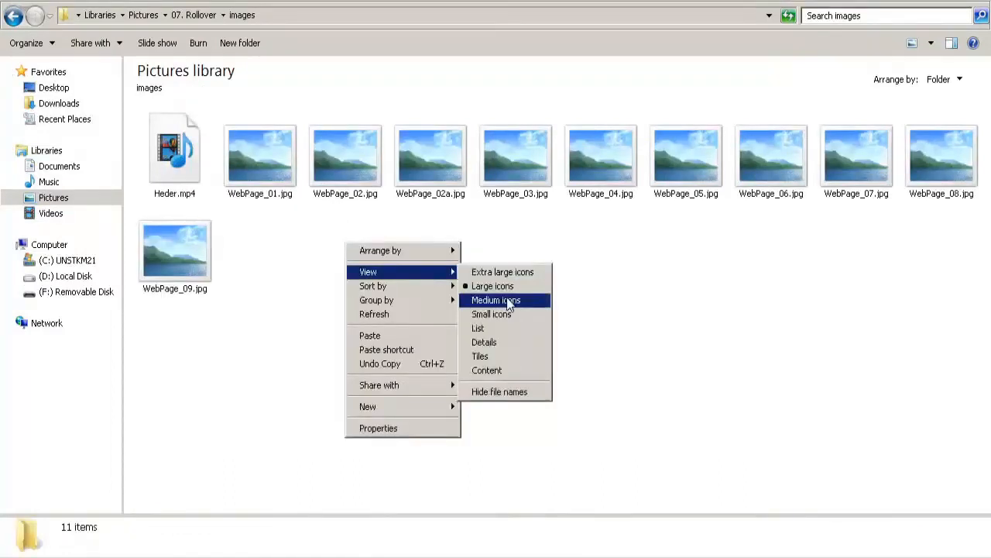
click(504, 272)
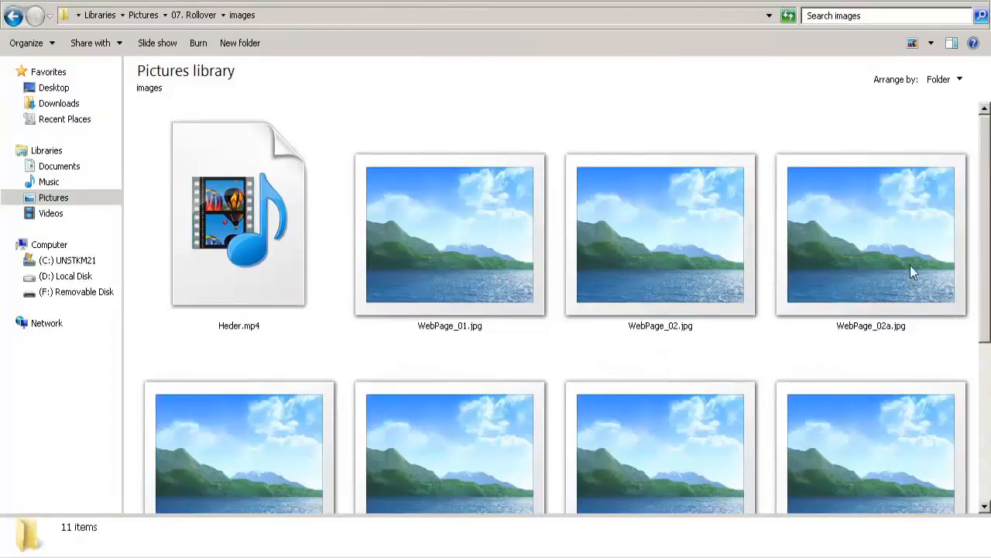
Preview WebPage_02.jpg and WebPage_02a.jpg alternately to compare the two HOME button versions, and close the viewer
double_click(676, 270)
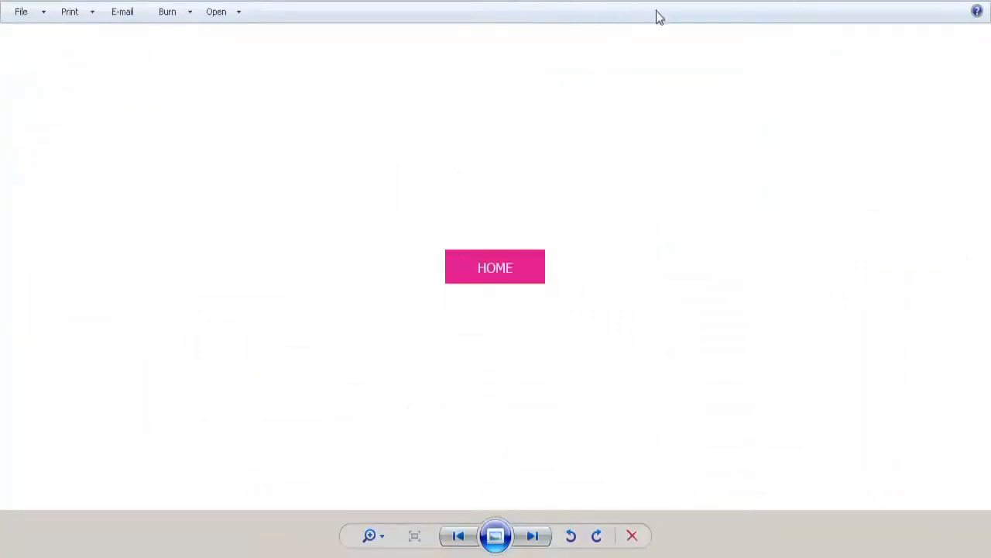
click(533, 535)
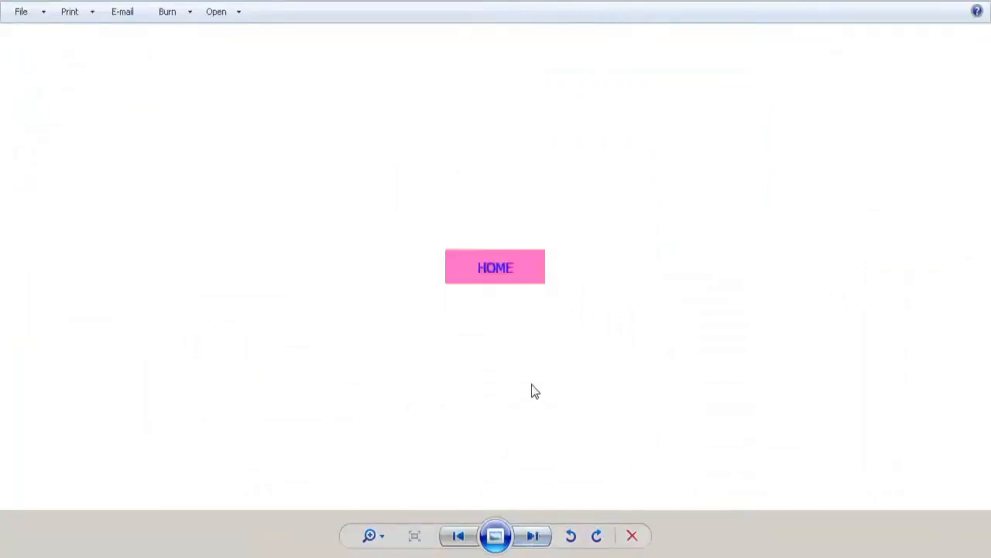
click(458, 536)
click(535, 537)
click(979, 0)
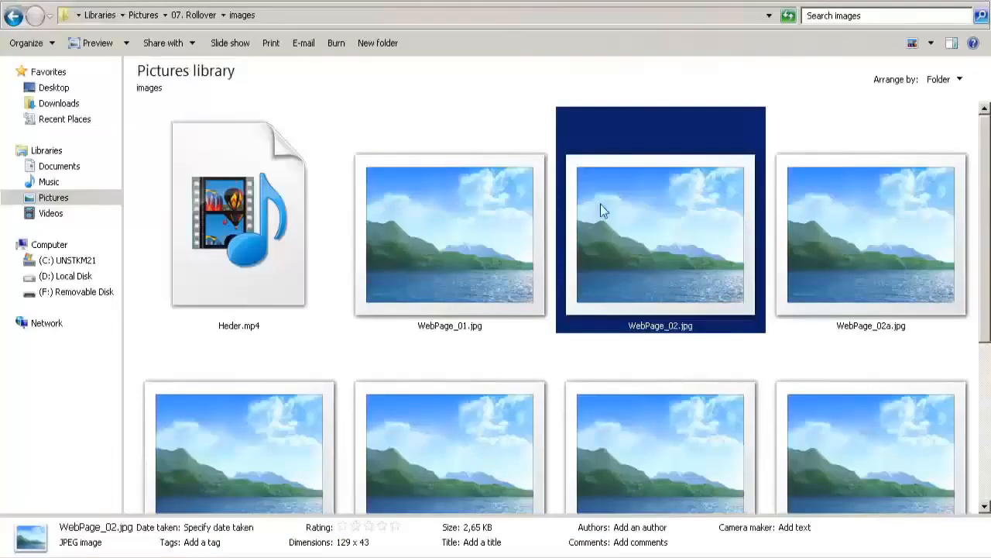
click(632, 5)
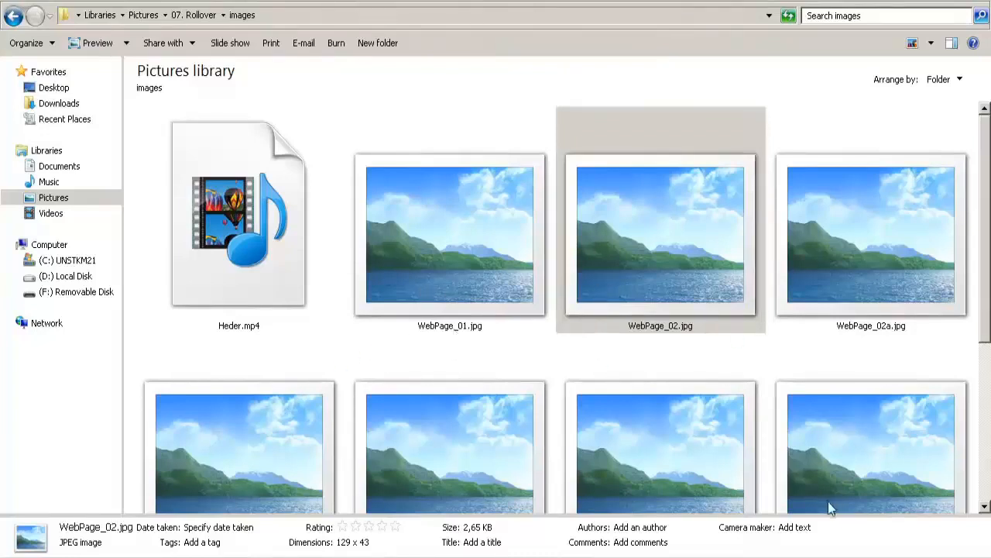
Switch back to Photoshop and close WebPage_02.jpg without saving its changes
key(alt+Tab)
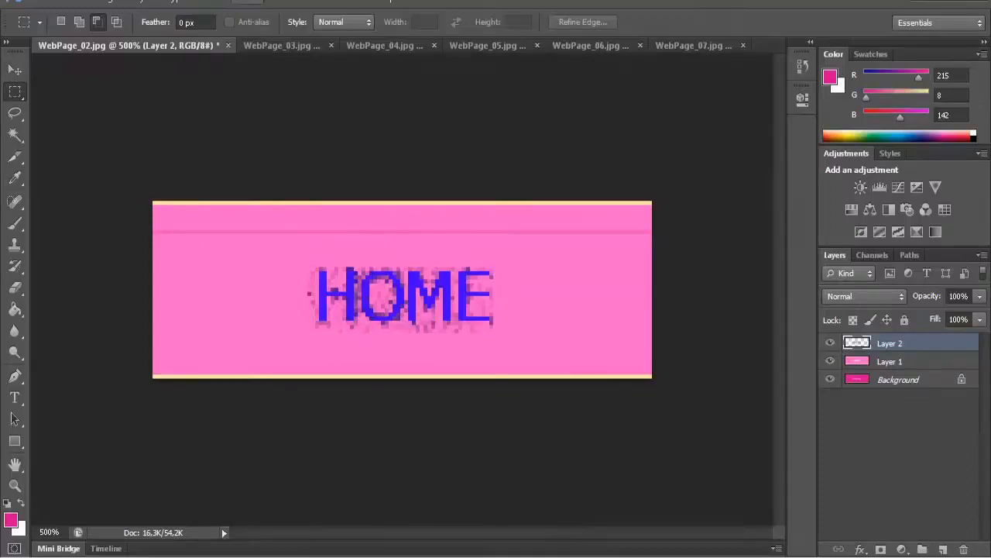
click(228, 45)
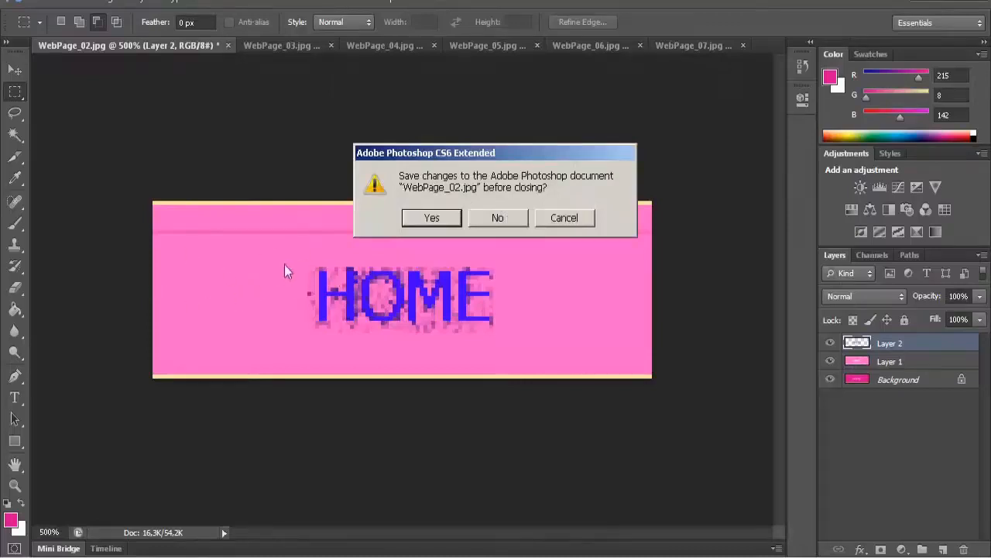
click(499, 218)
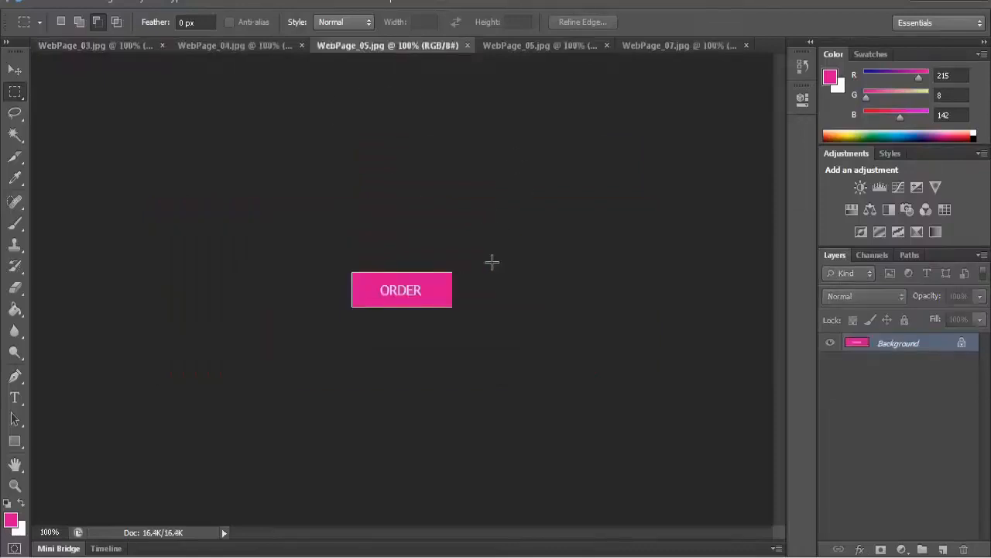
Show the Actions panel in the workspace
key(ctrl+plus)
key(ctrl+plus)
key(ctrl+plus)
key(ctrl+plus)
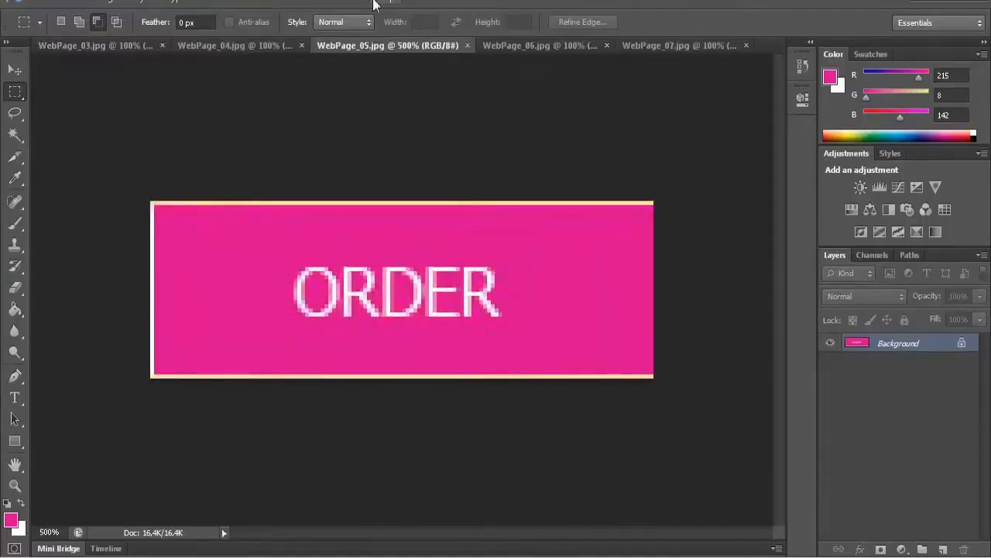
click(345, 7)
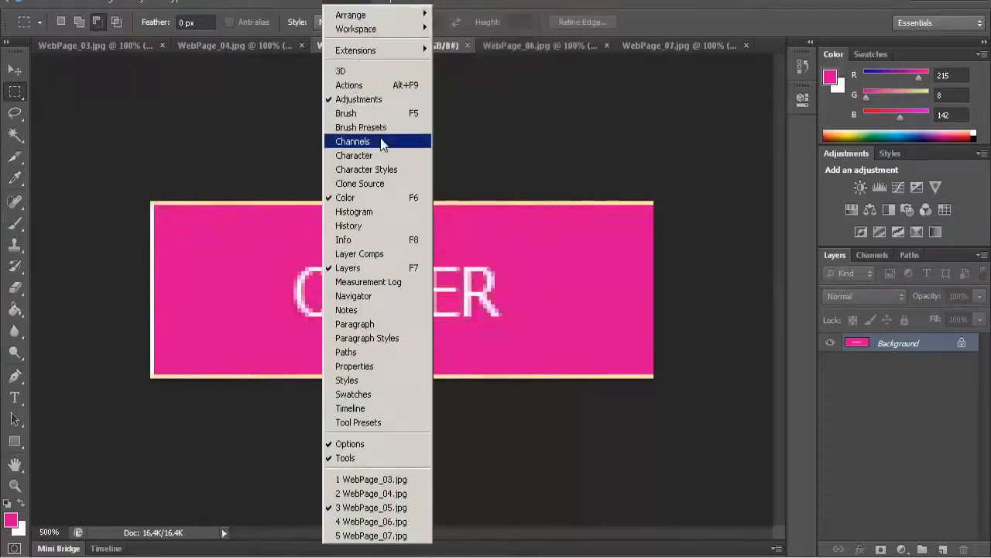
click(365, 86)
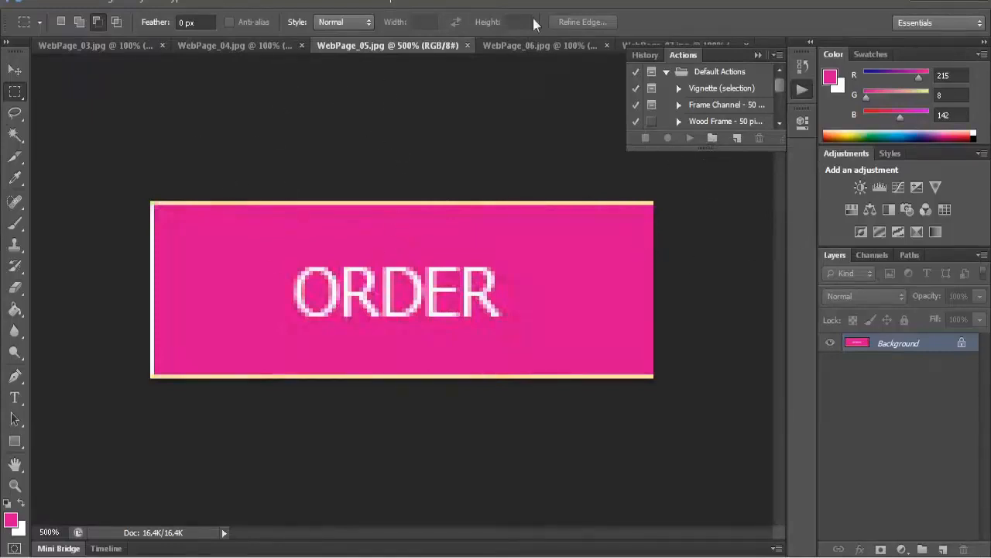
Bring the ABOUT US image WebPage_03.jpg to the front and start recording a new action named Action 1 in the Default Actions set
click(113, 45)
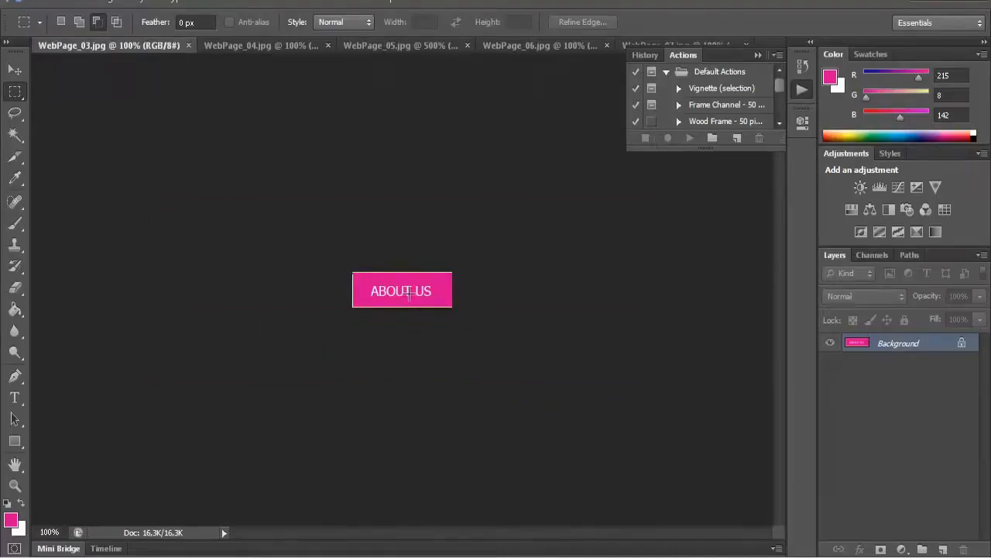
scroll(409, 292, up, 5)
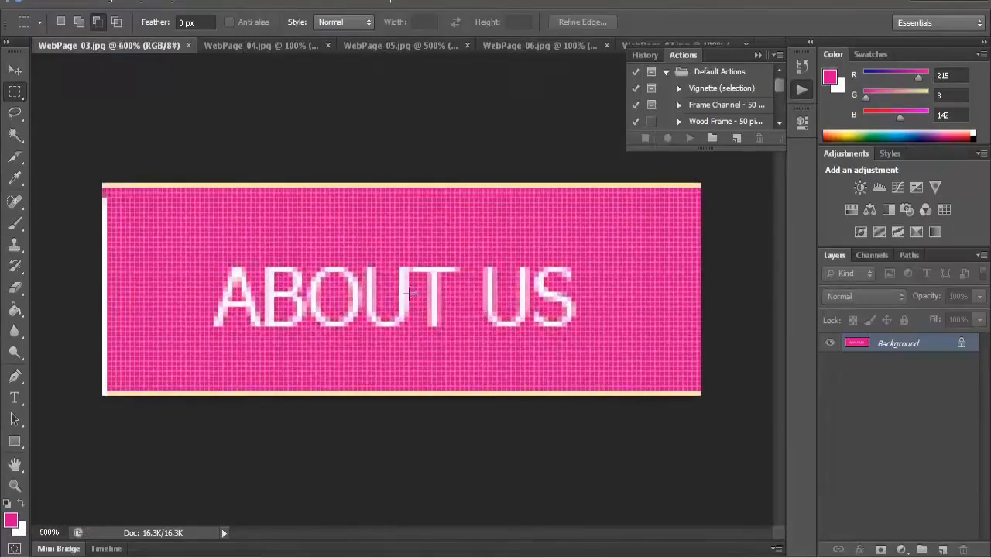
scroll(409, 292, down, 1)
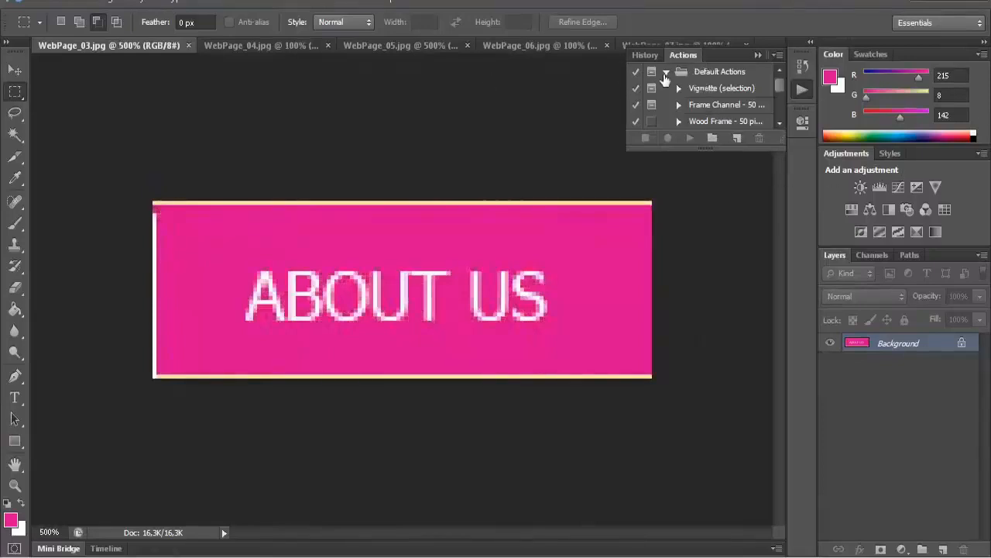
click(713, 145)
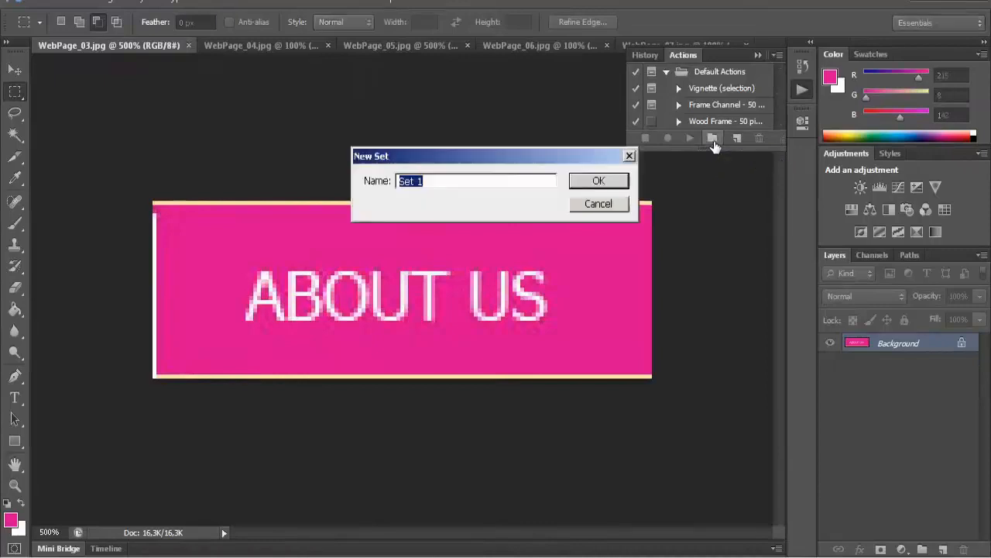
click(616, 203)
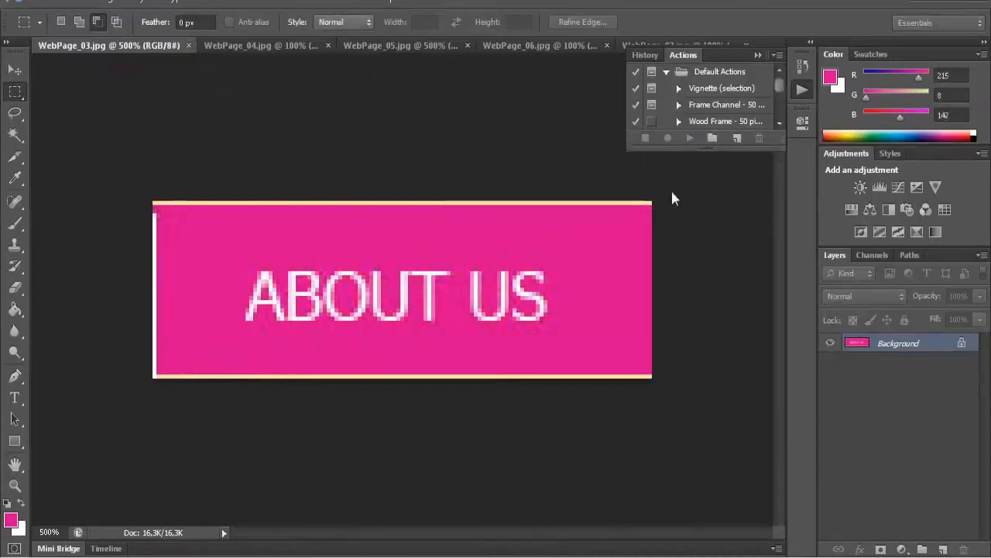
click(737, 140)
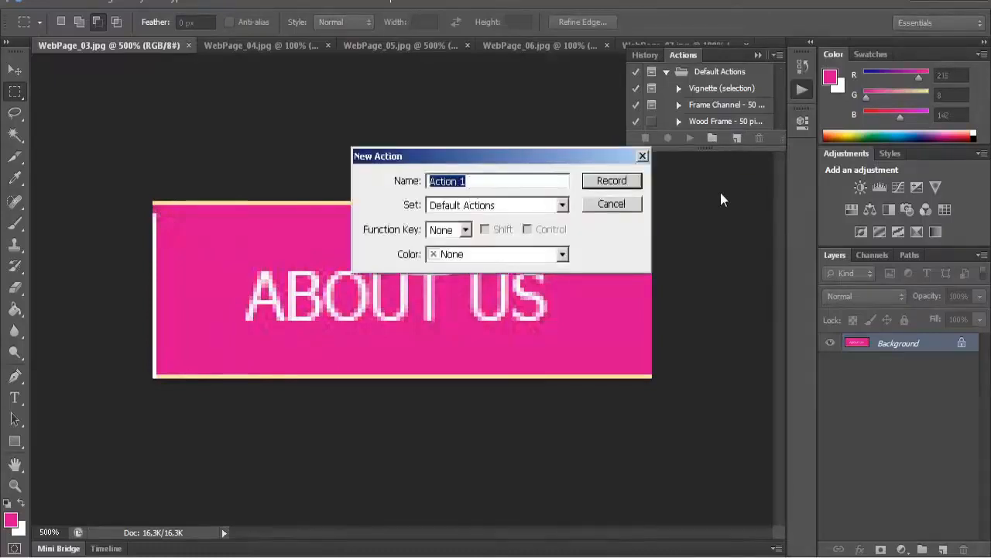
click(612, 182)
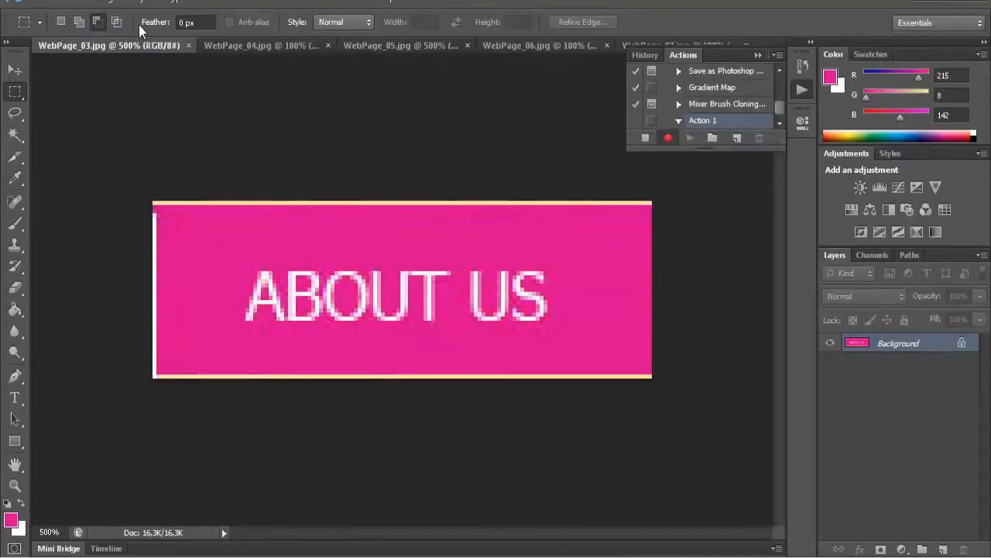
Select the pink background around the ABOUT US lettering with Color Range, using Sampled Colors and a fuzziness of 123
click(217, 5)
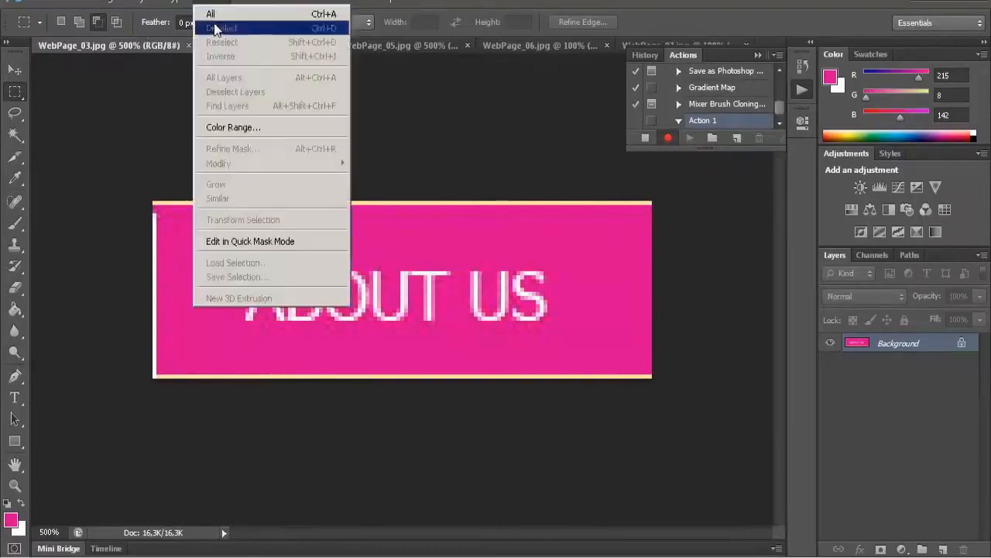
click(250, 130)
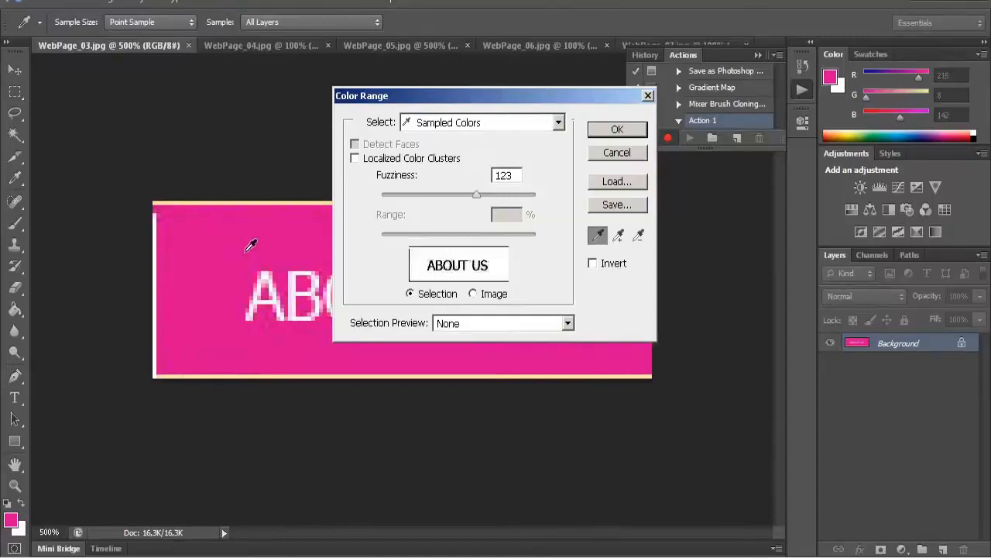
click(458, 124)
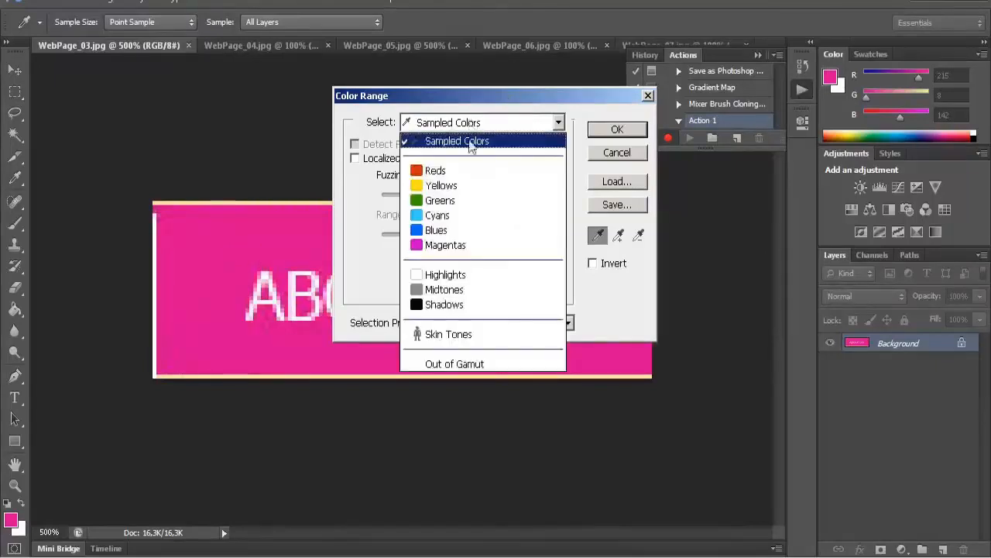
click(628, 149)
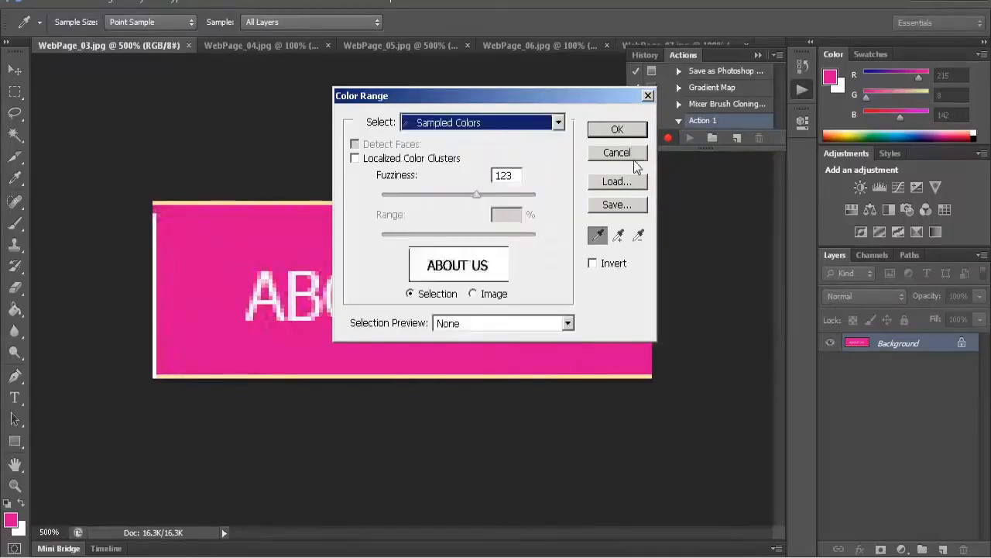
click(527, 128)
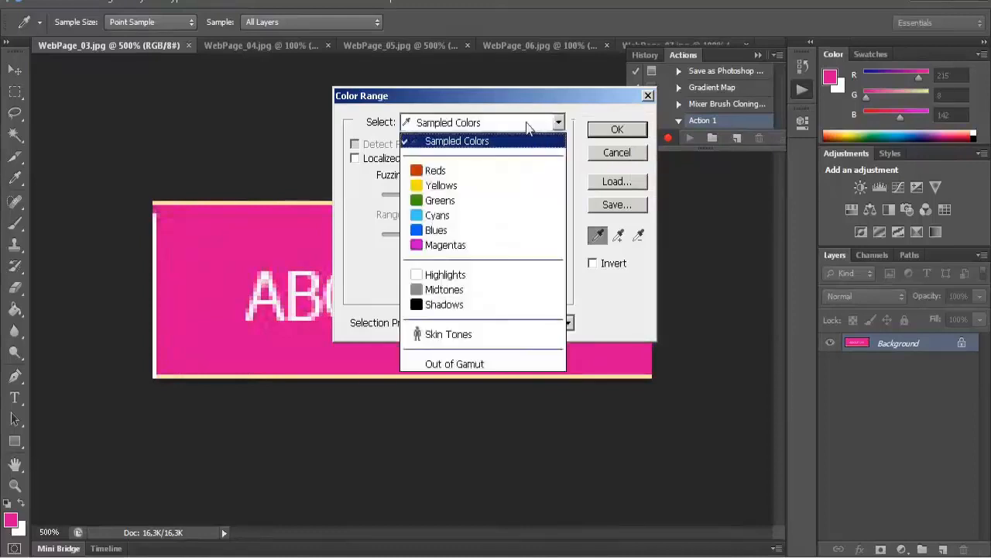
click(528, 129)
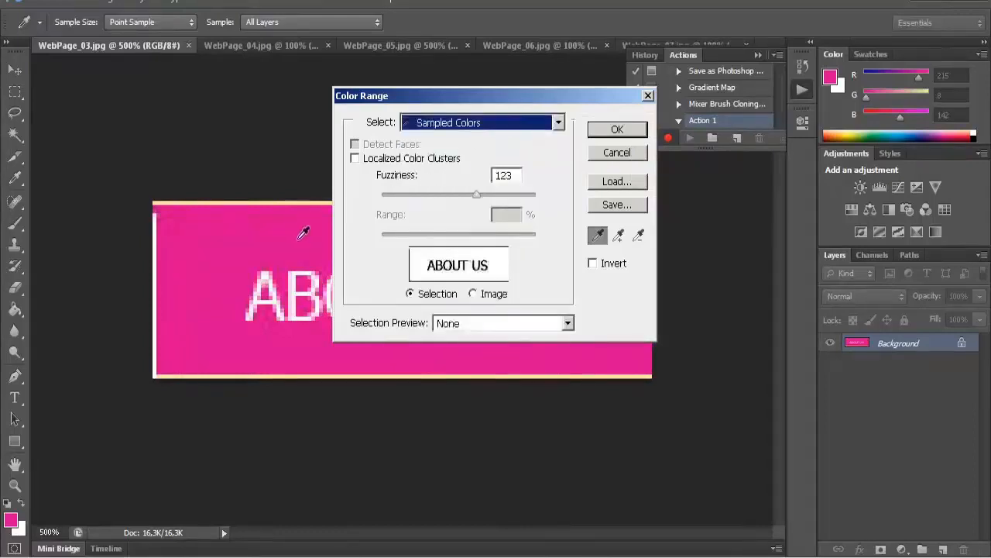
click(626, 131)
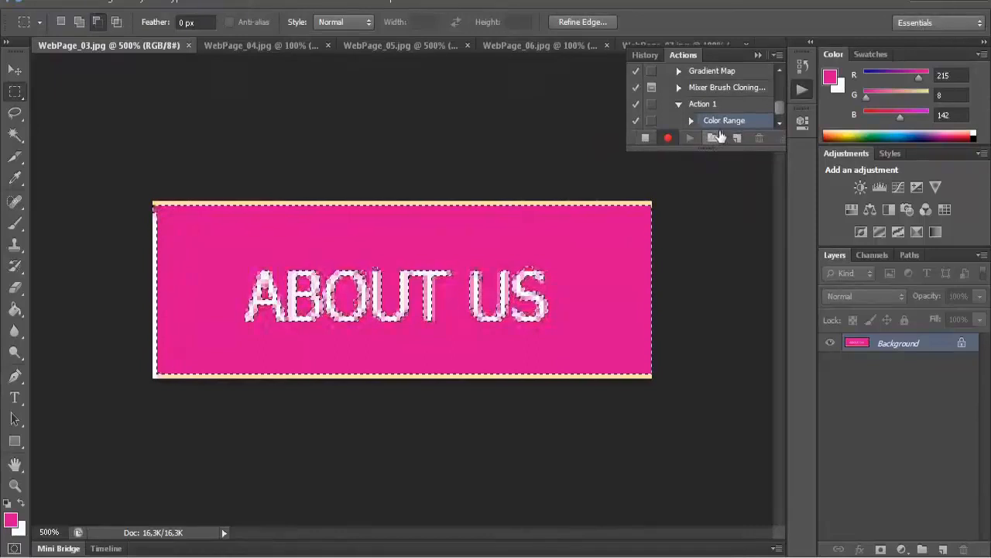
Add a new layer and fill the selected background with light pink #ff85d4 in Normal mode at 100% opacity
click(943, 549)
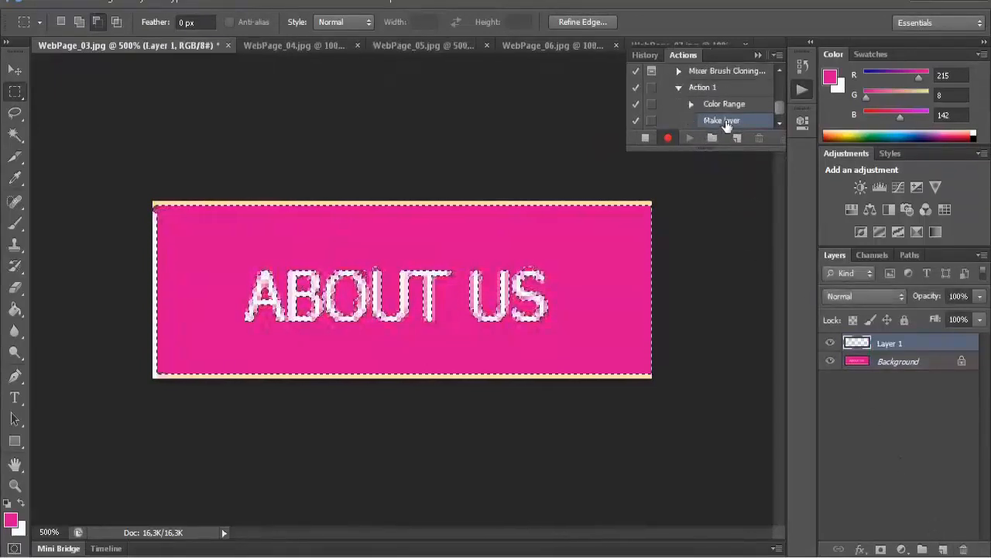
click(89, 4)
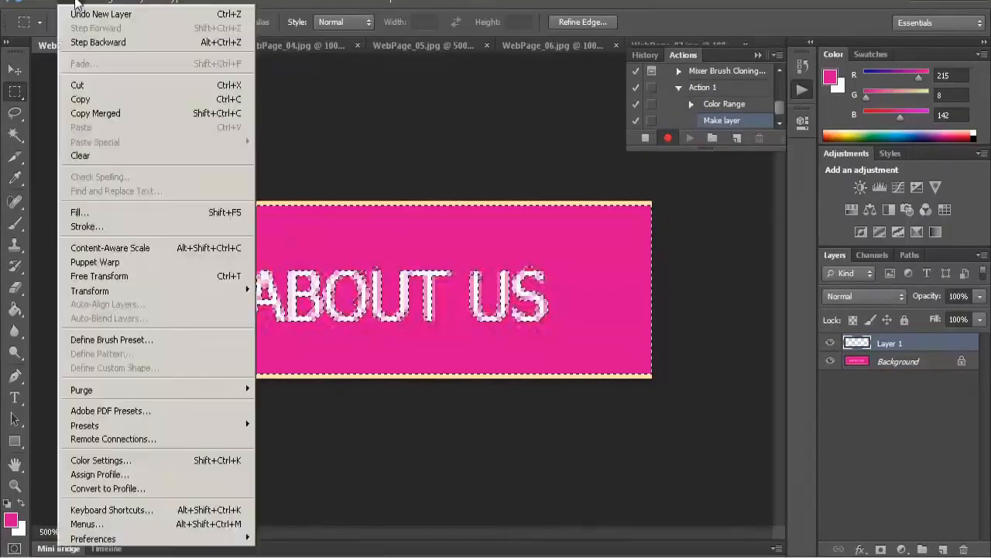
click(99, 207)
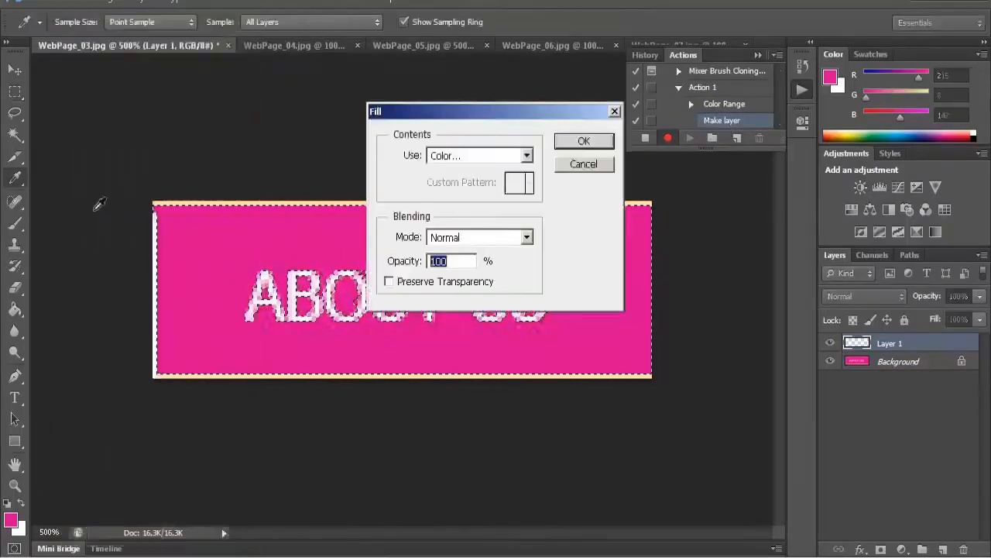
click(446, 161)
click(452, 201)
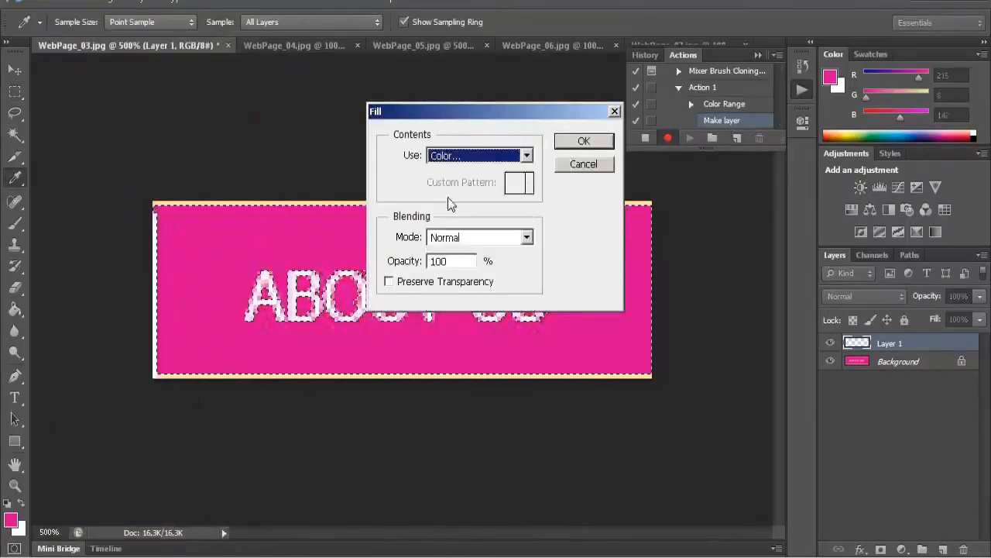
click(216, 260)
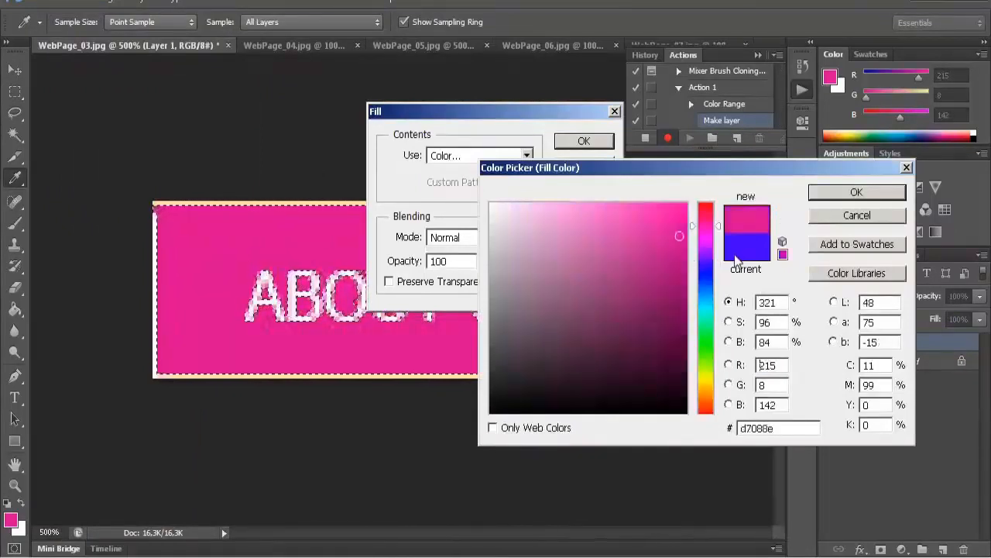
mouse_move(669, 233)
mouse_down()
mouse_move(630, 201)
mouse_move(584, 193)
mouse_up()
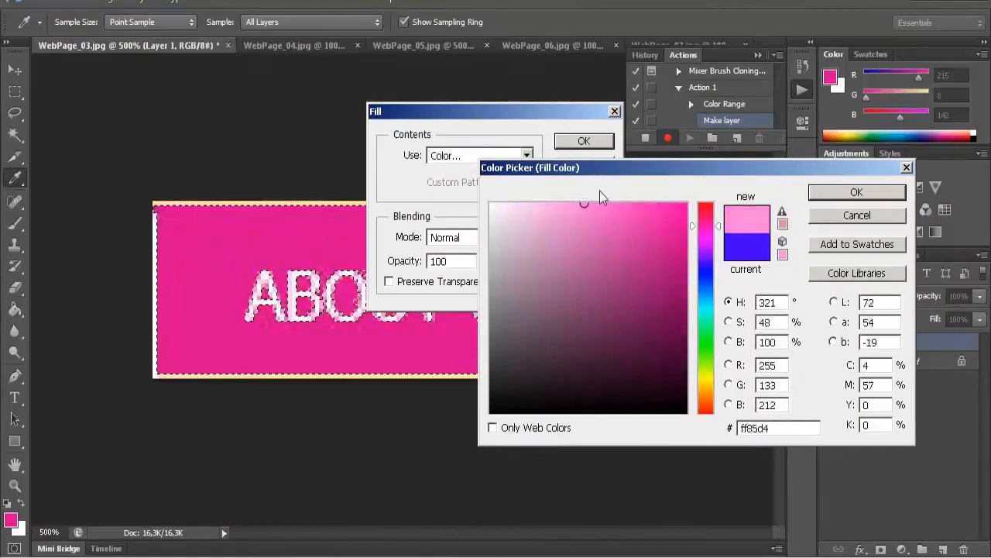
click(853, 193)
click(584, 141)
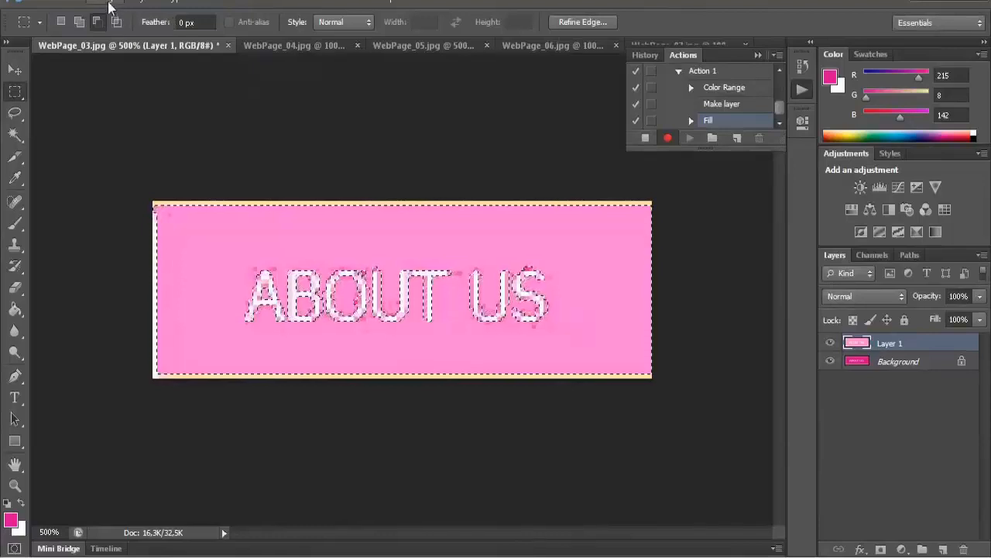
Invert the selection, subtract the top, bottom and left border strips to leave only the ABOUT US lettering, and add a new layer
click(210, 3)
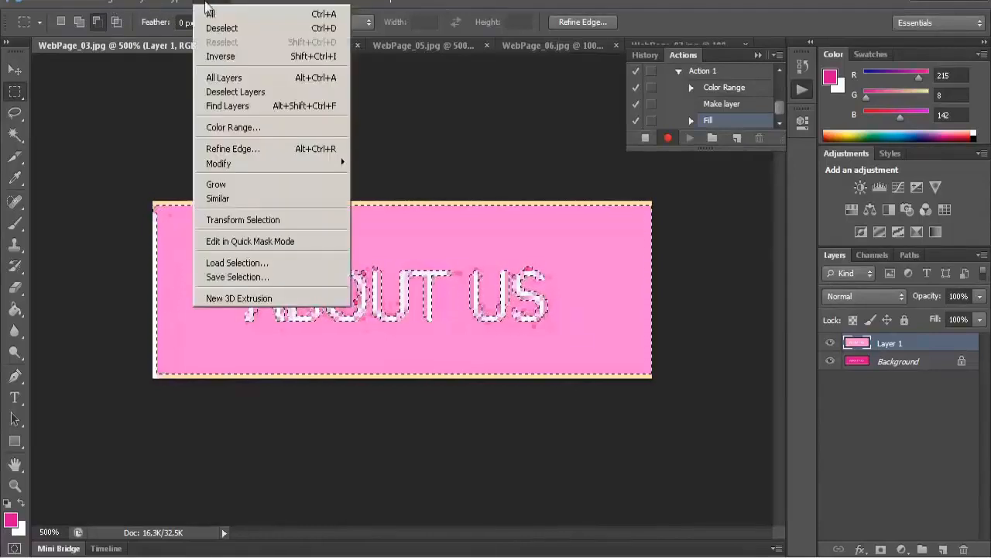
click(223, 57)
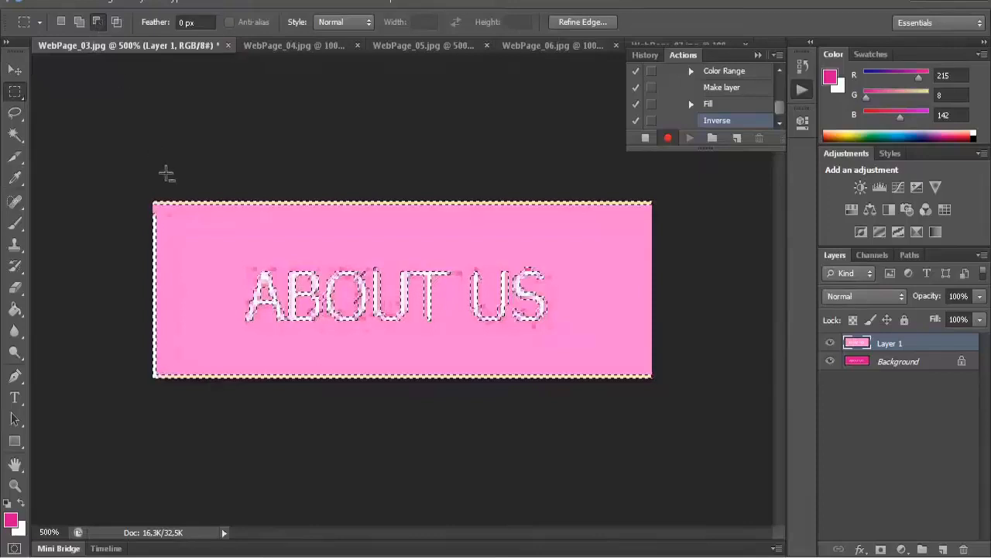
drag(611, 243, 664, 240)
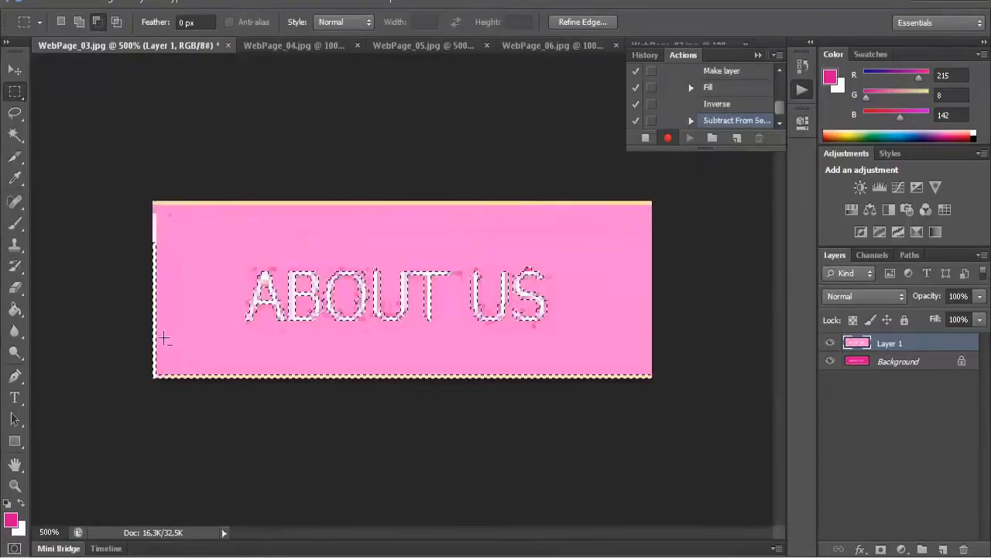
drag(144, 366, 704, 410)
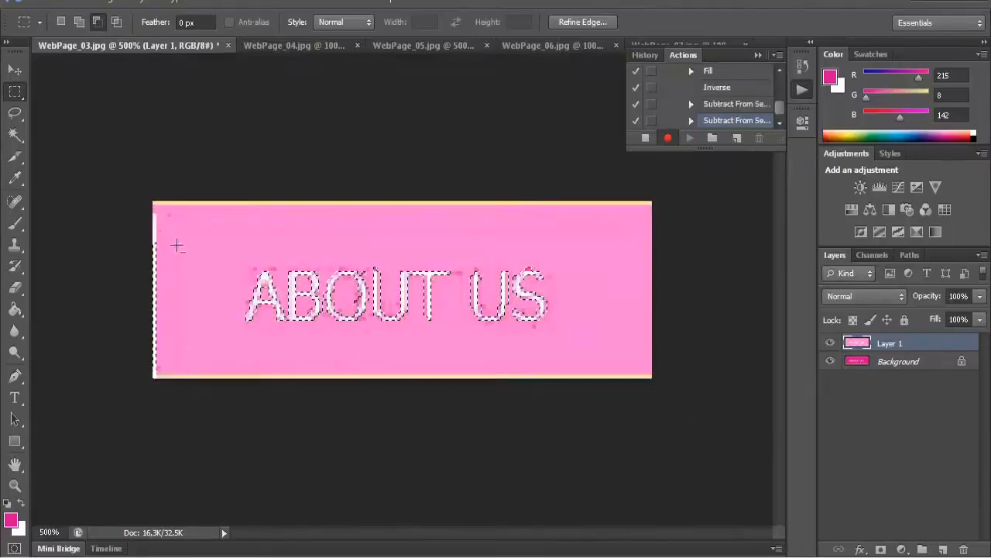
drag(122, 184, 179, 408)
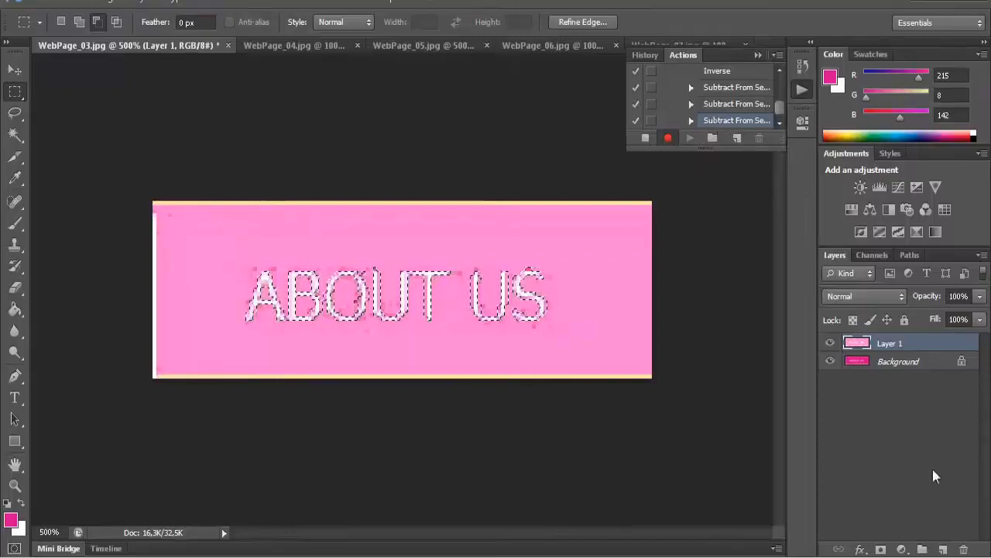
click(943, 550)
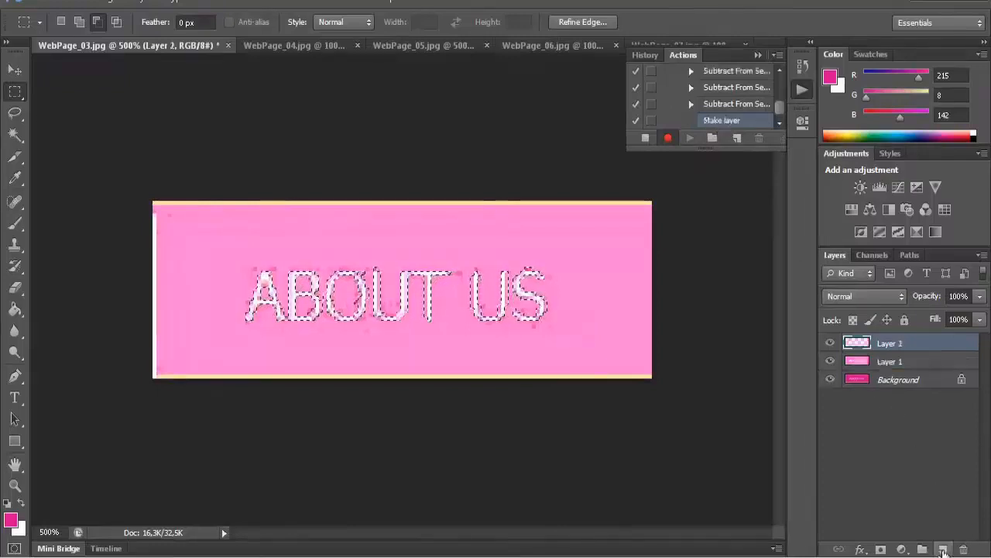
click(64, 5)
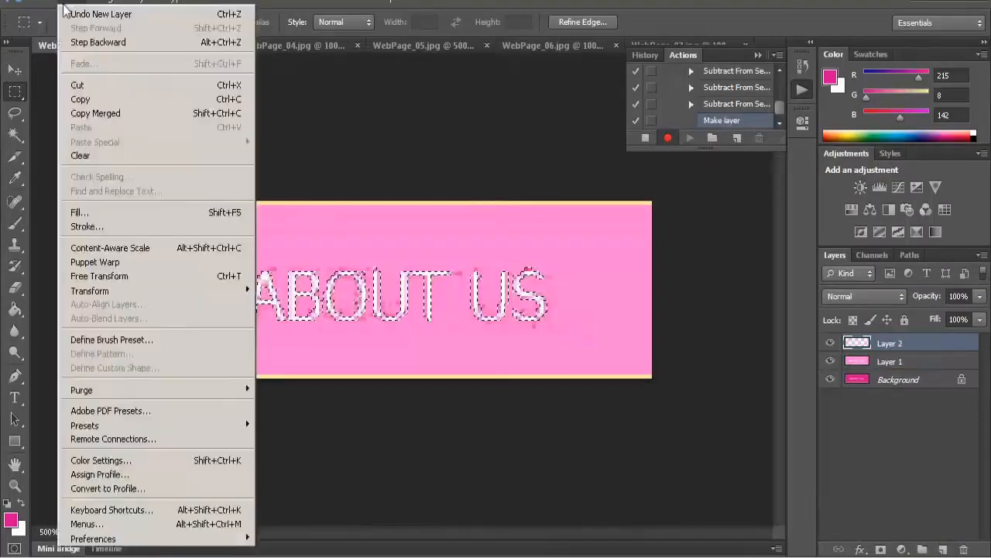
click(78, 87)
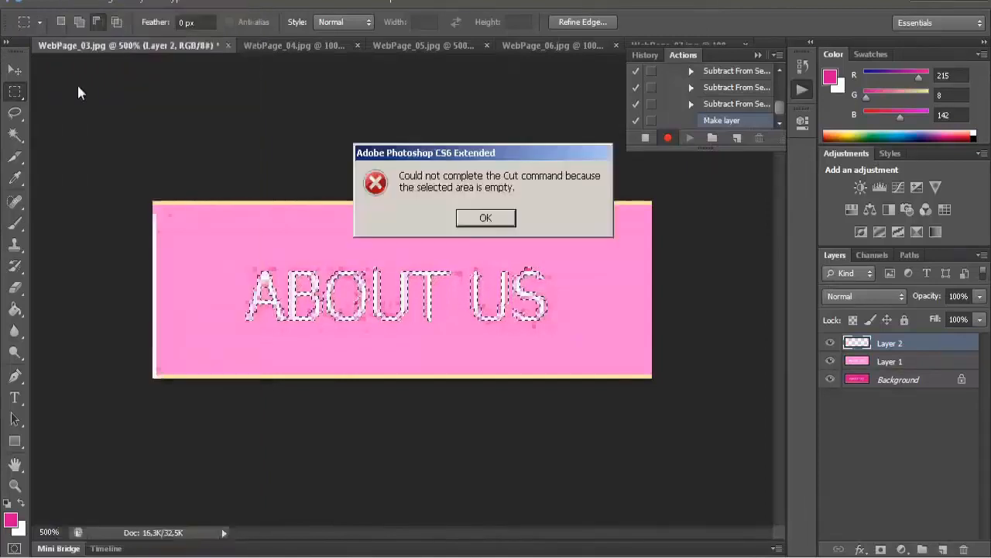
click(479, 221)
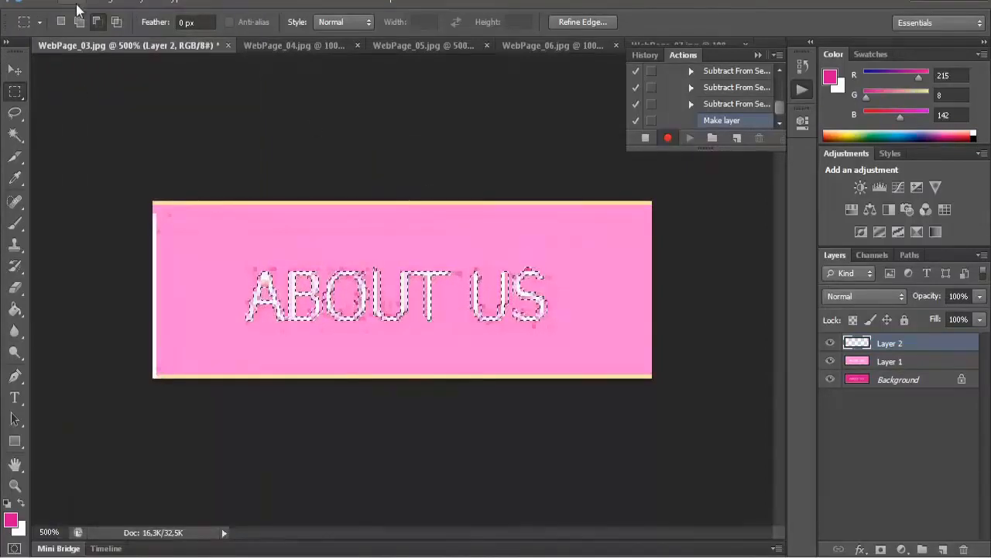
Fill the selected ABOUT US lettering on the new layer with blue #4200ff in Normal mode at 100% opacity
click(73, 8)
click(79, 212)
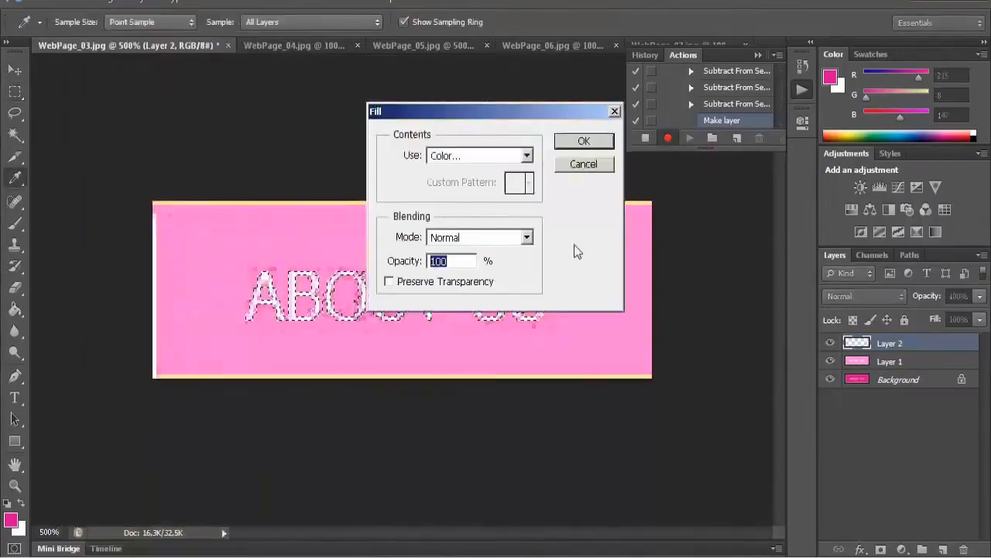
click(478, 156)
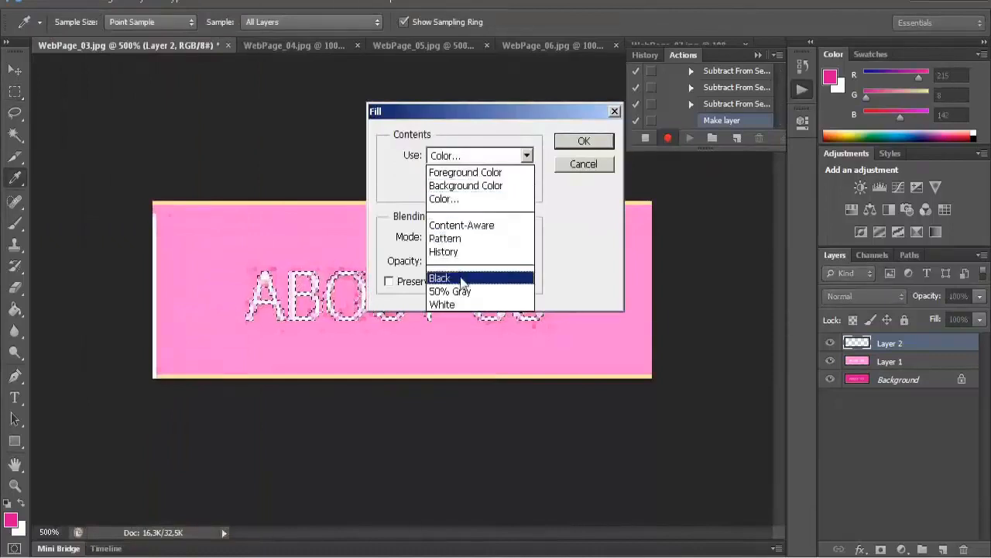
click(440, 278)
click(457, 155)
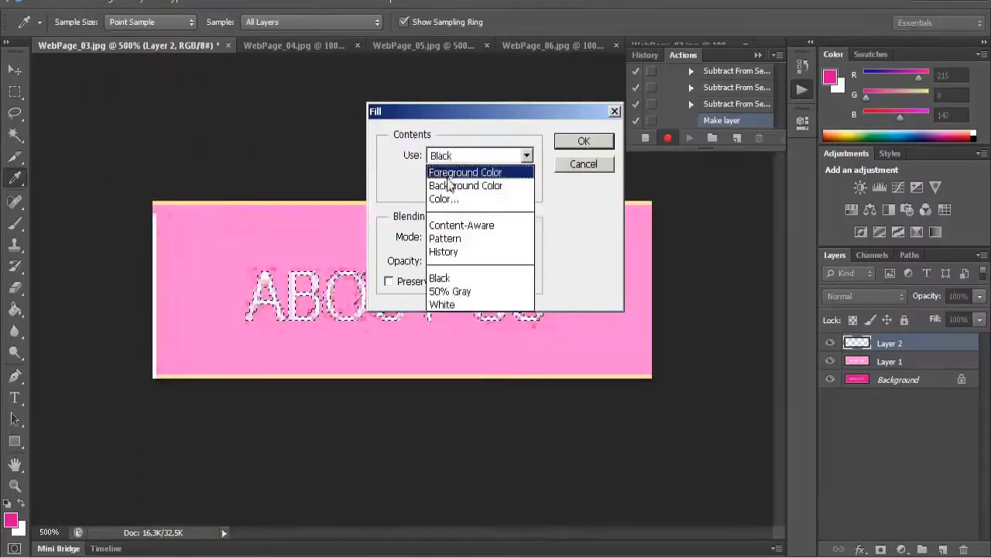
click(465, 194)
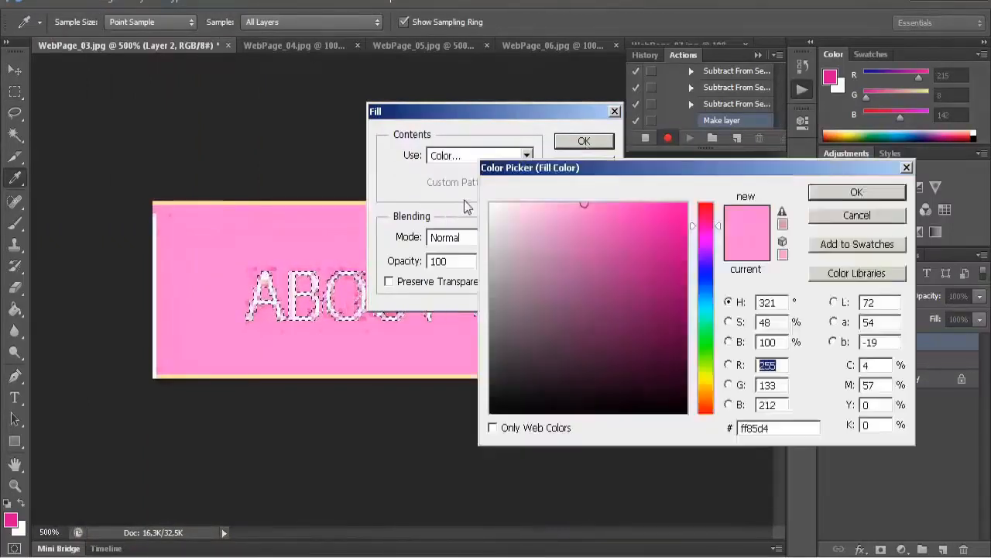
click(709, 258)
click(713, 265)
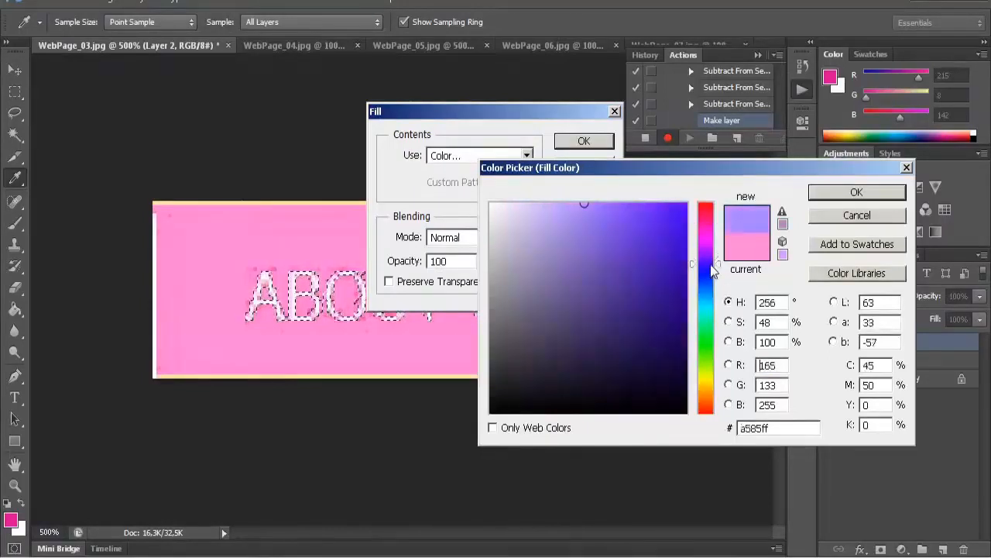
click(686, 204)
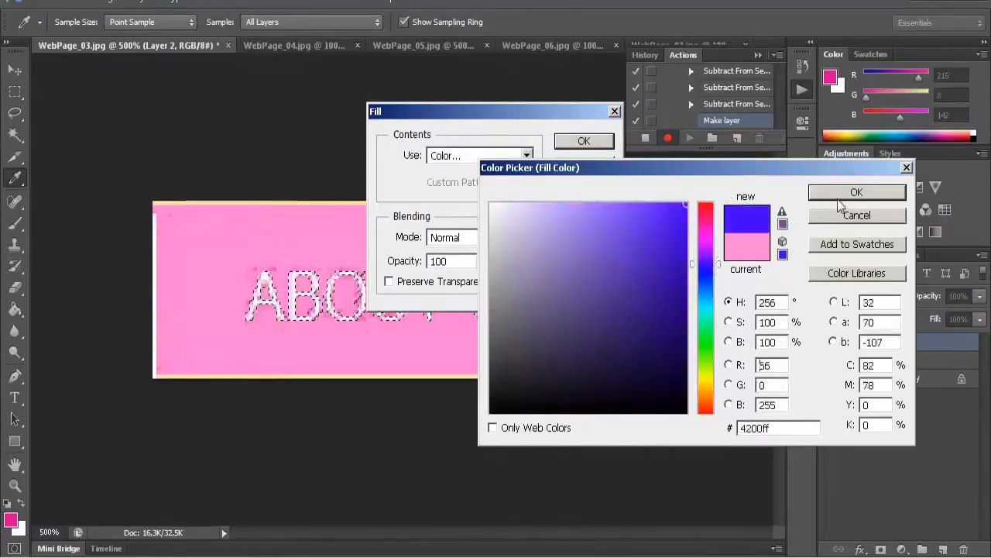
click(856, 192)
click(585, 143)
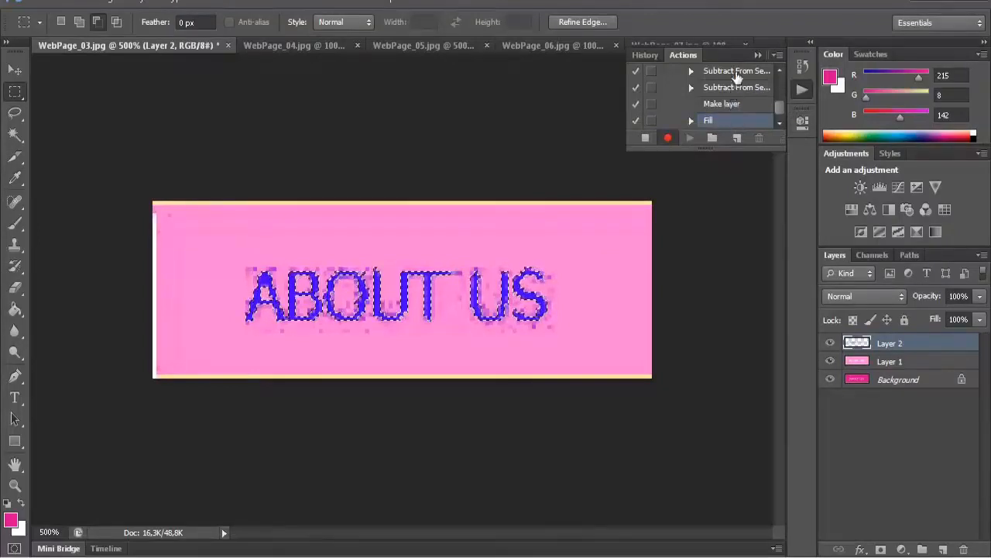
Review the recorded commands of Action 1 and stop the recording
click(780, 71)
click(780, 71)
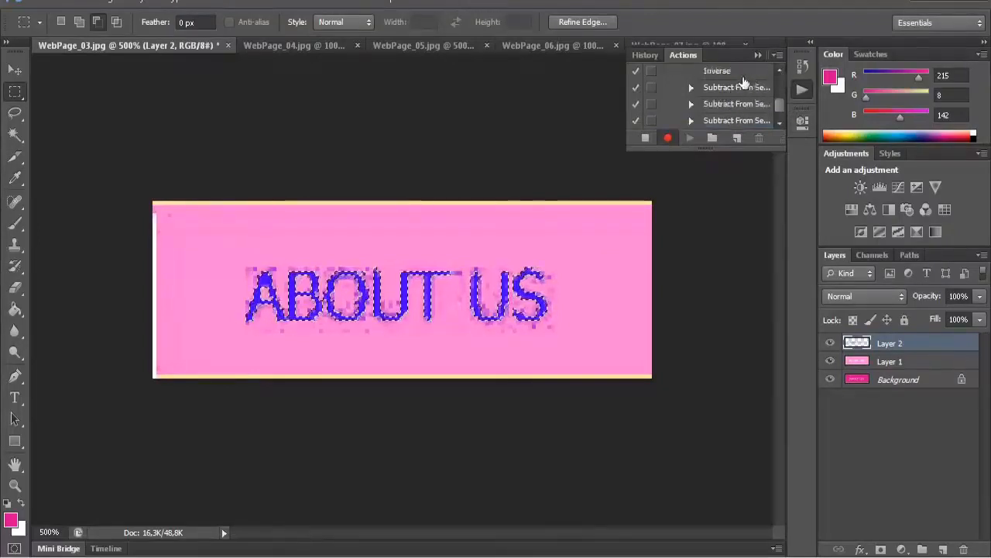
click(782, 74)
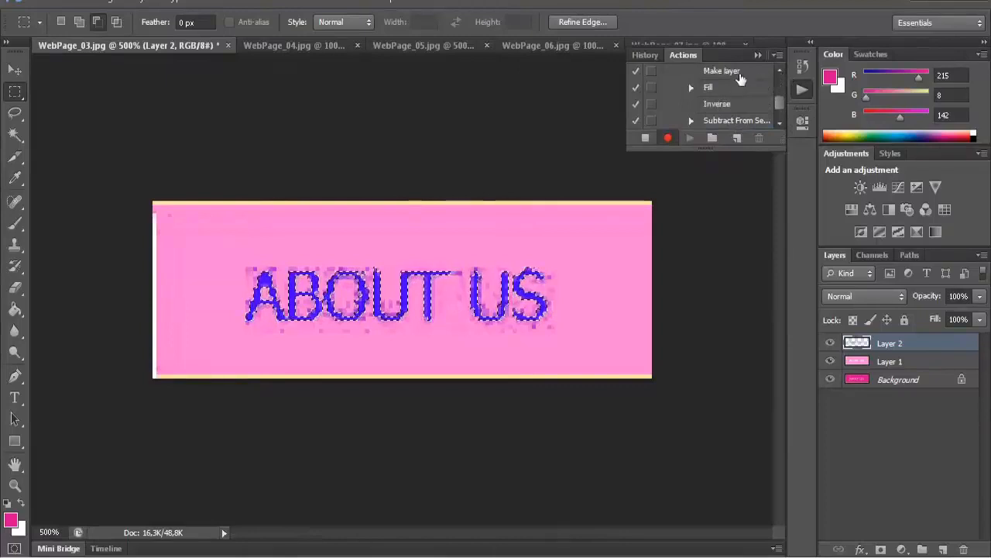
click(779, 70)
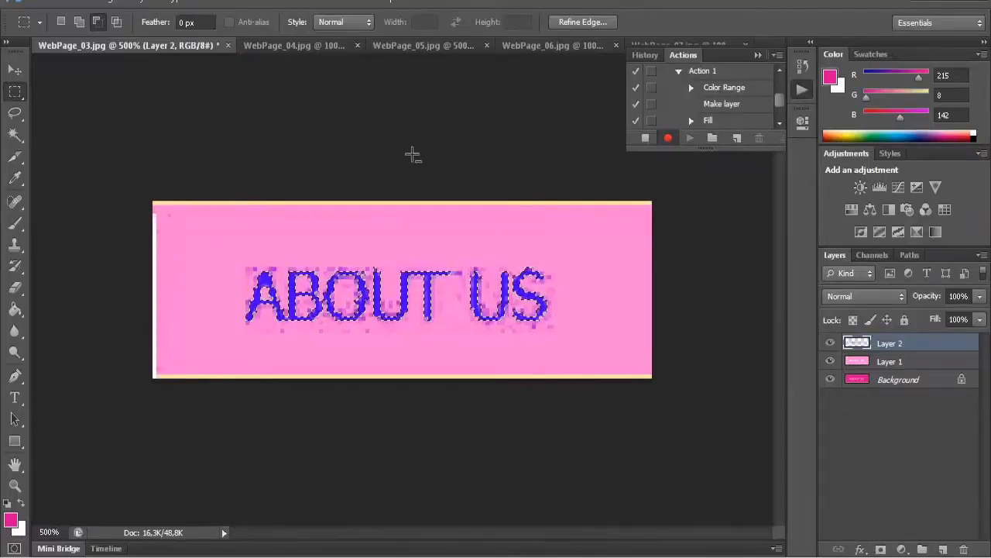
click(646, 139)
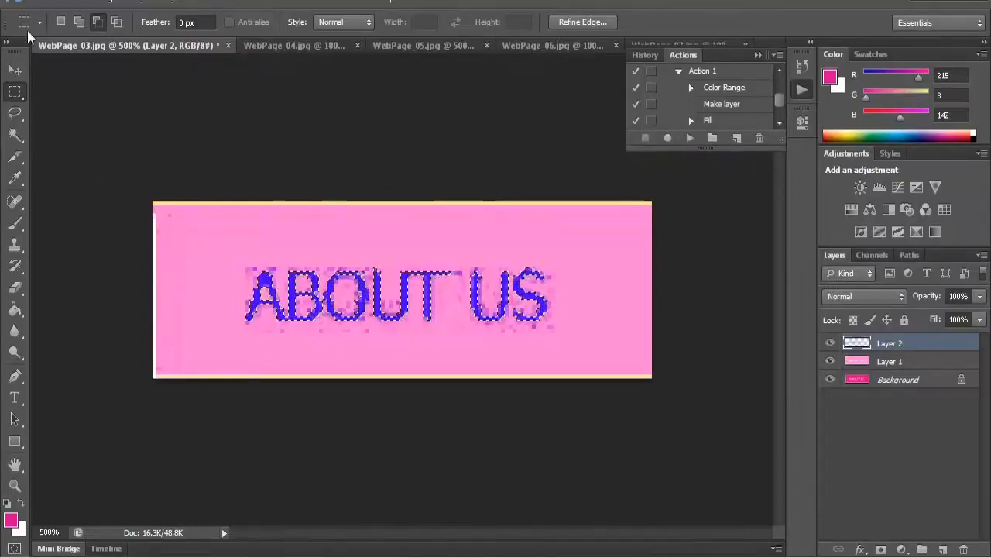
Save the recoloured ABOUT US image as WebPage_03a.jpg in the images folder at JPEG quality 12, and close WebPage_03.jpg without saving changes
click(40, 5)
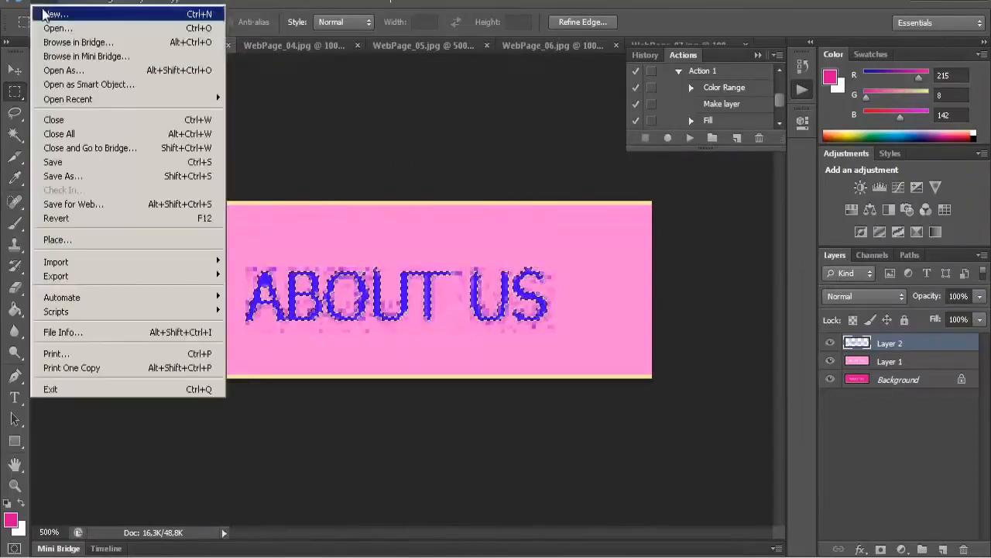
click(97, 178)
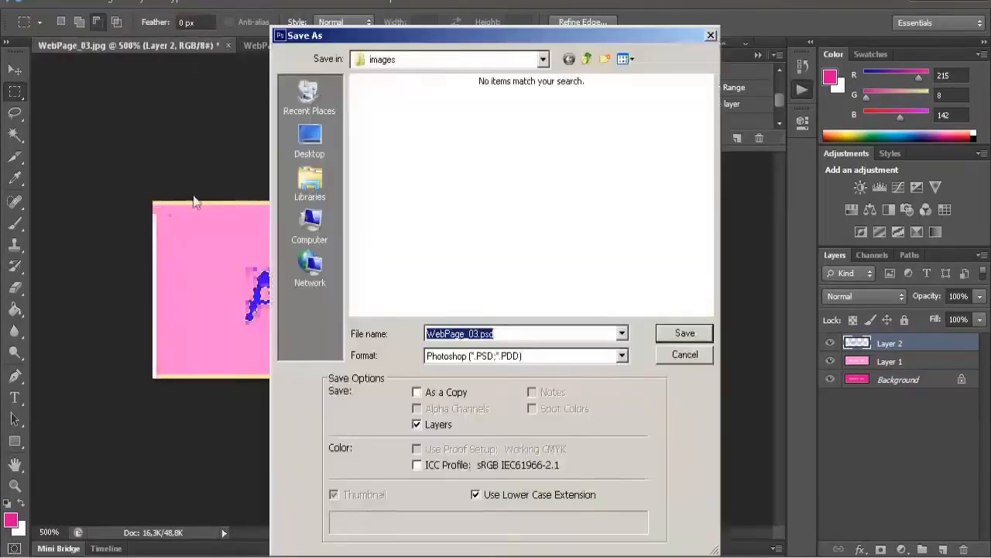
click(477, 333)
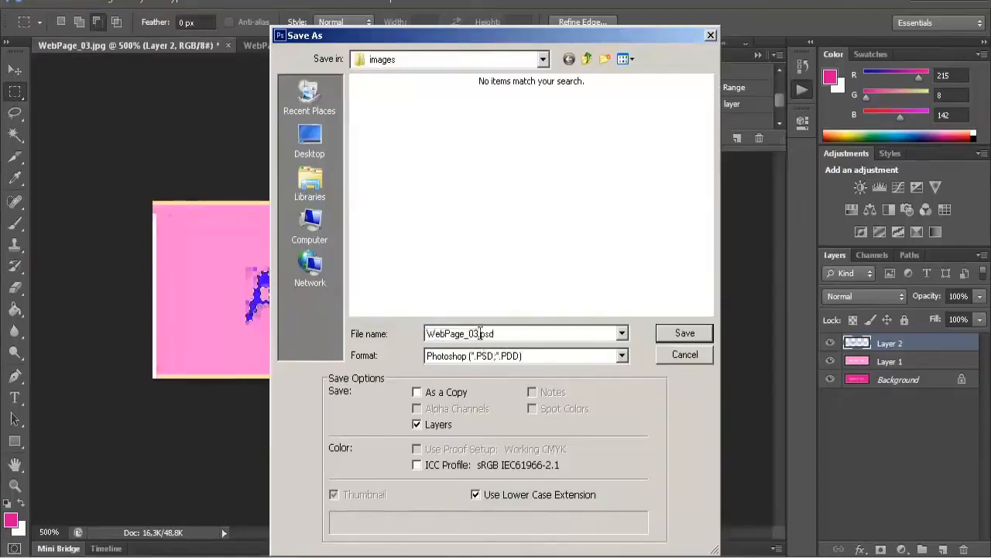
click(528, 355)
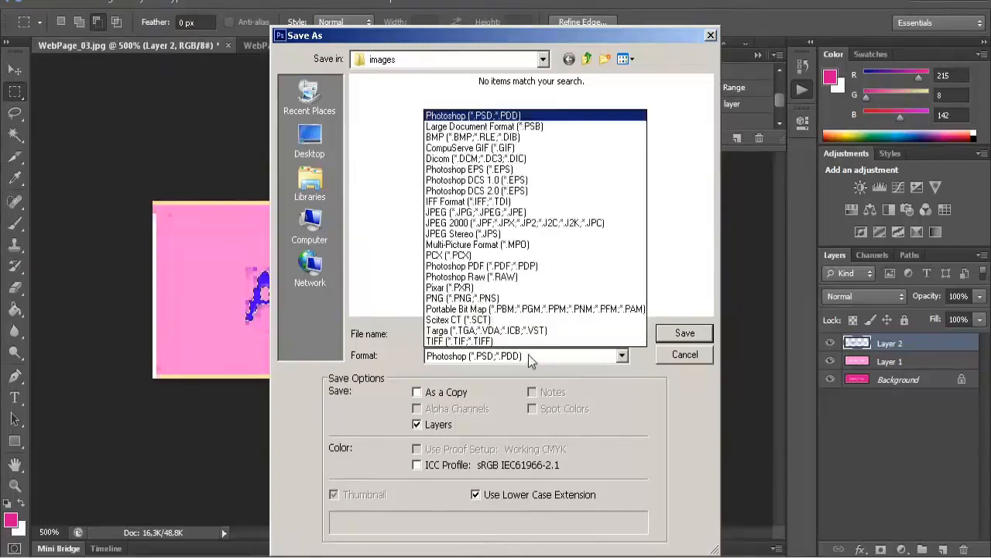
click(517, 213)
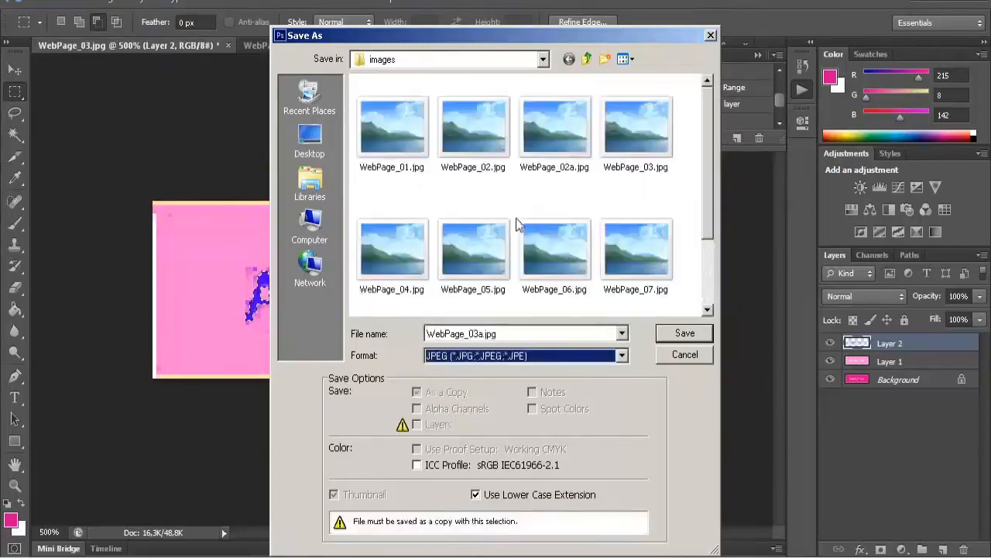
click(664, 333)
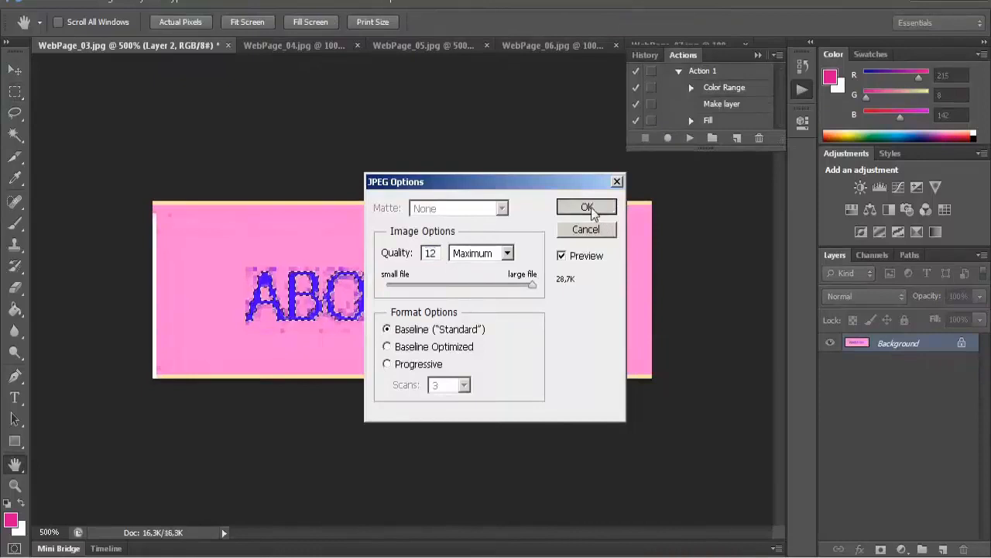
click(587, 208)
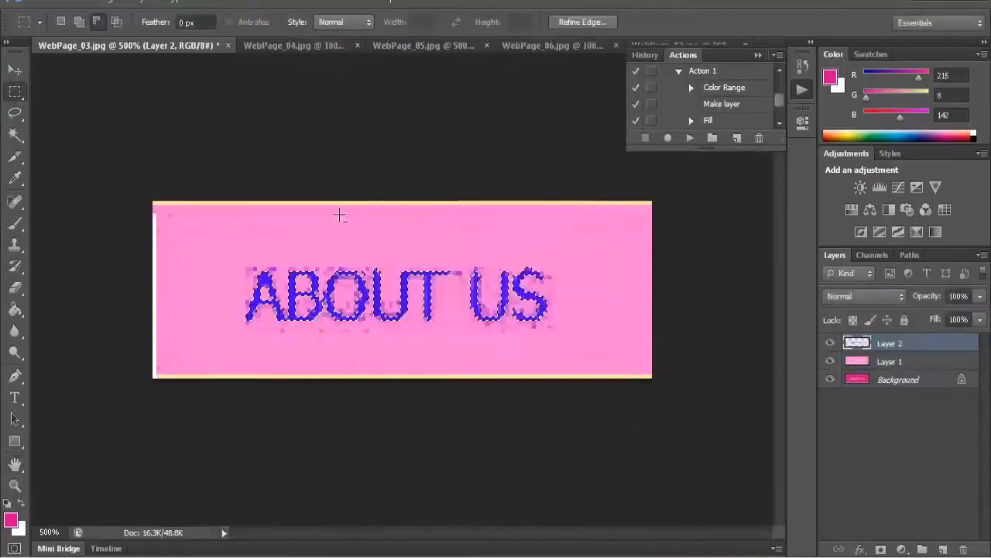
click(226, 45)
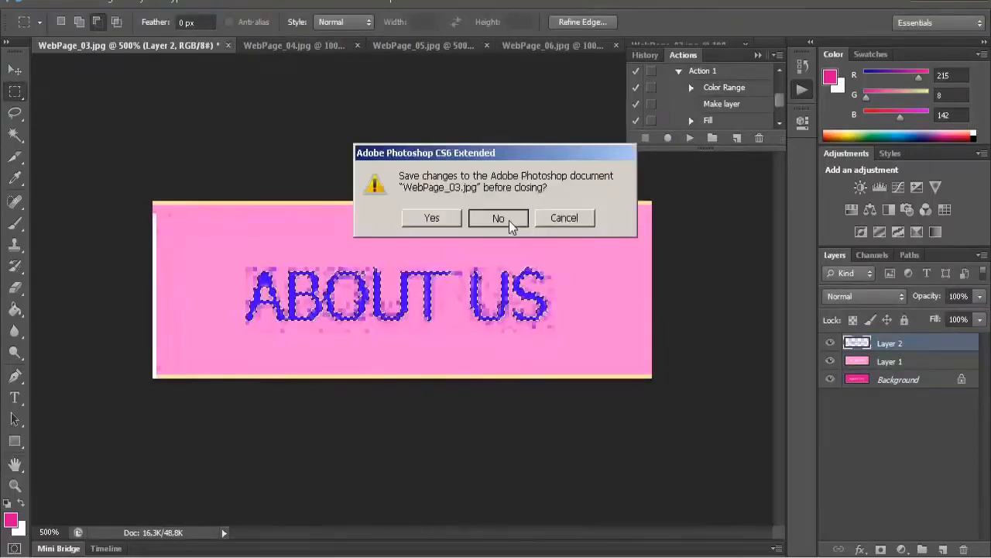
click(509, 220)
Play Action 1 on the PRODUCTS image WebPage_04.jpg and clear the selection
click(129, 48)
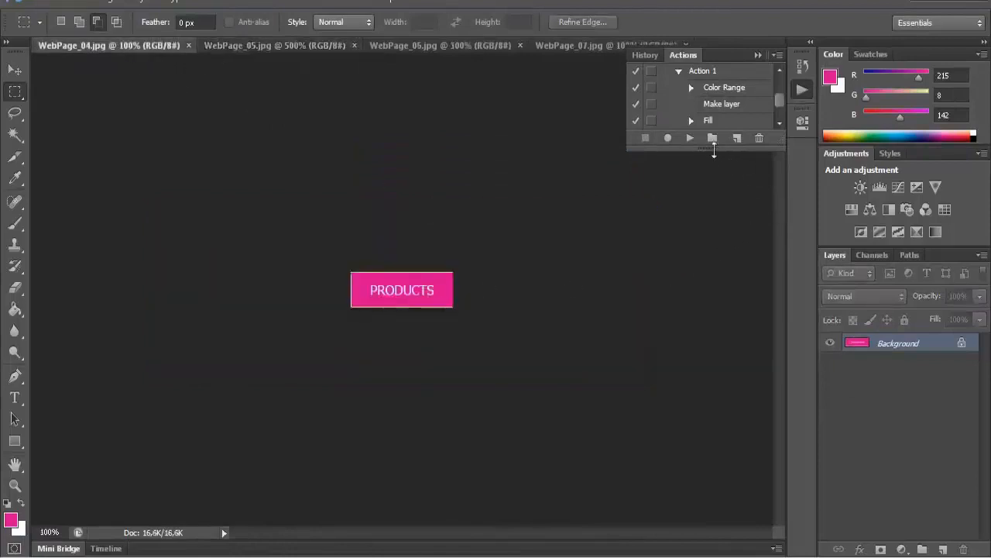
click(707, 76)
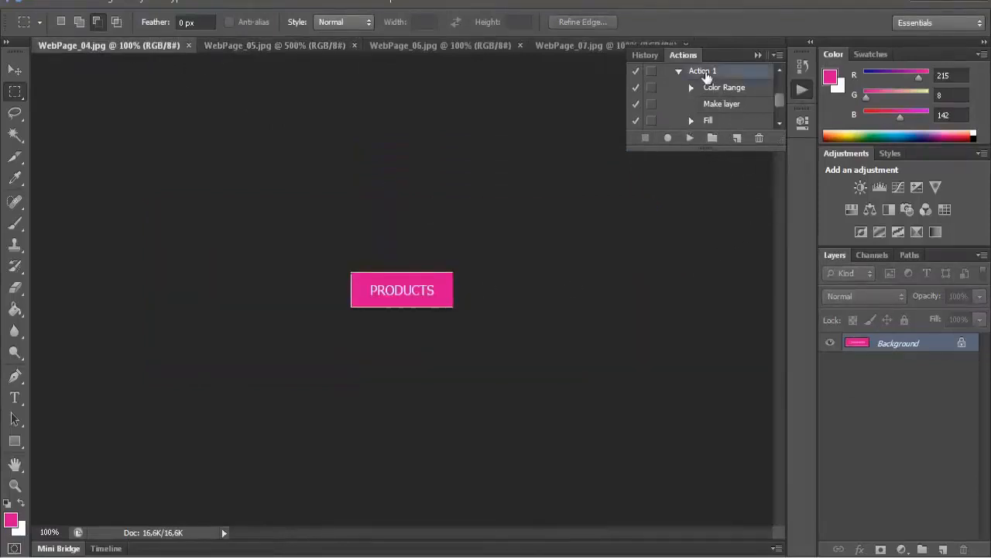
click(690, 139)
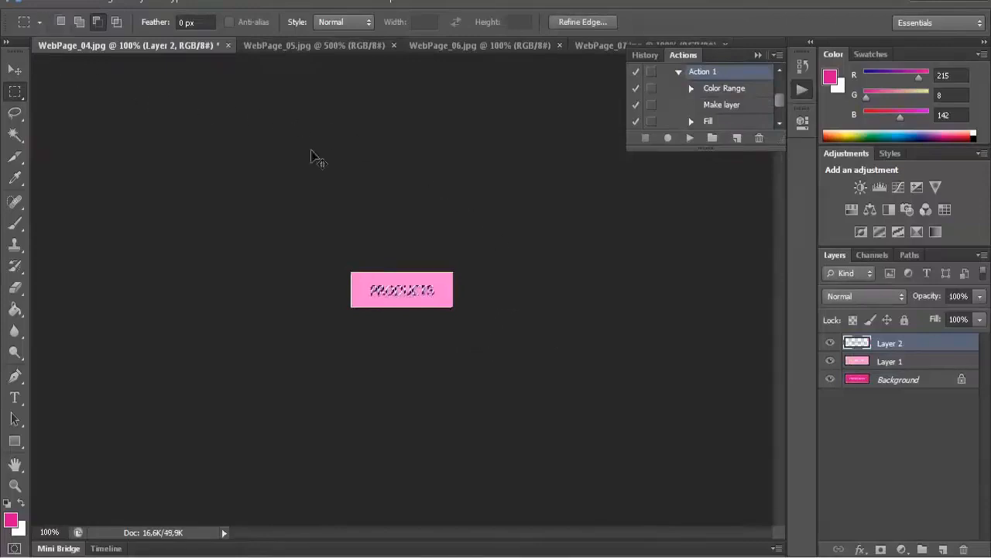
key(ctrl+d)
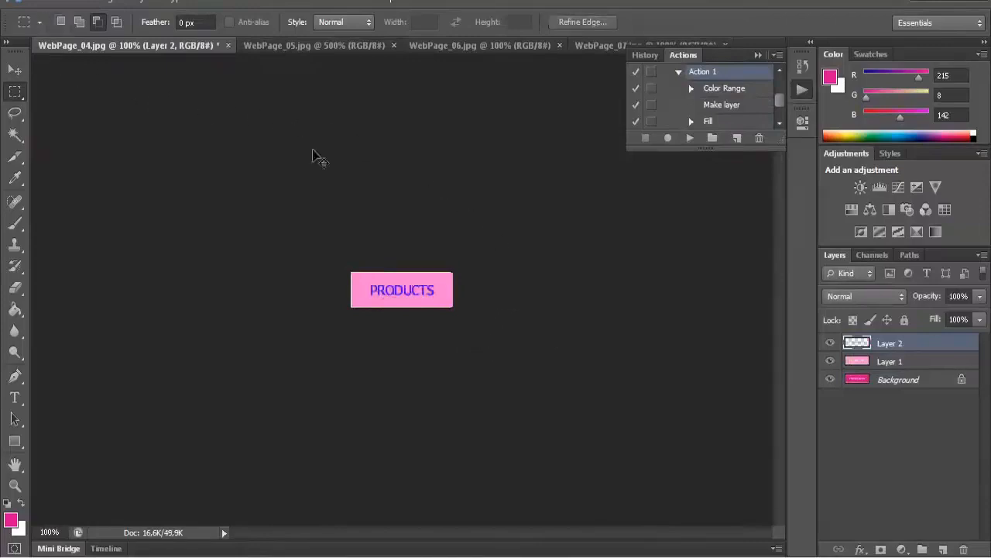
Save the recoloured PRODUCTS image as JPEG file WebPage_04a.jpg in the images folder, and close WebPage_04.jpg without saving changes
click(48, 4)
click(116, 175)
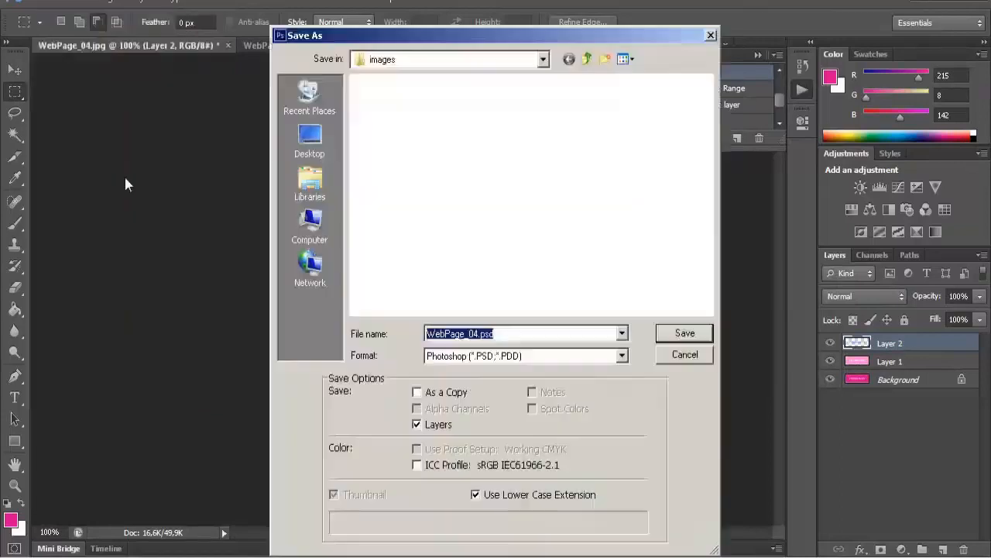
click(478, 333)
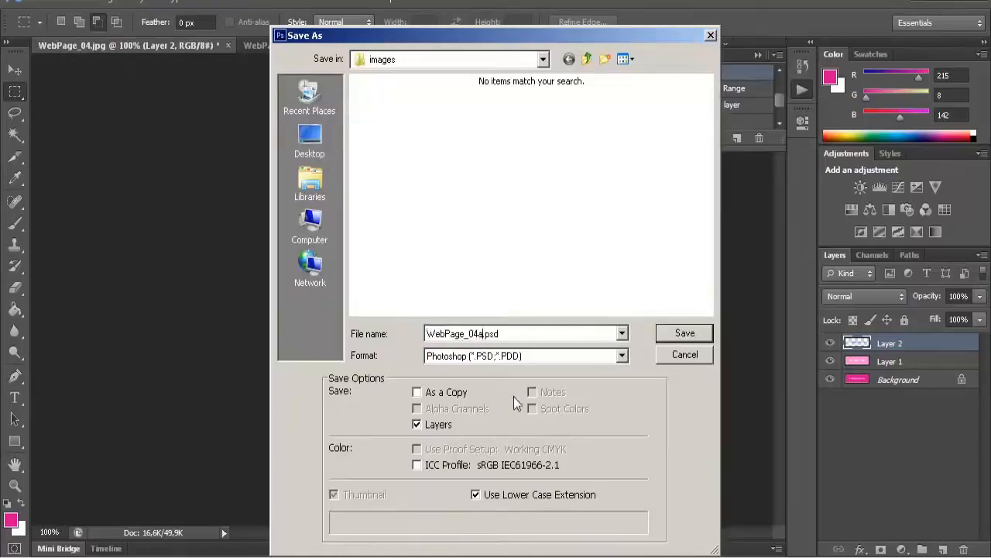
click(529, 357)
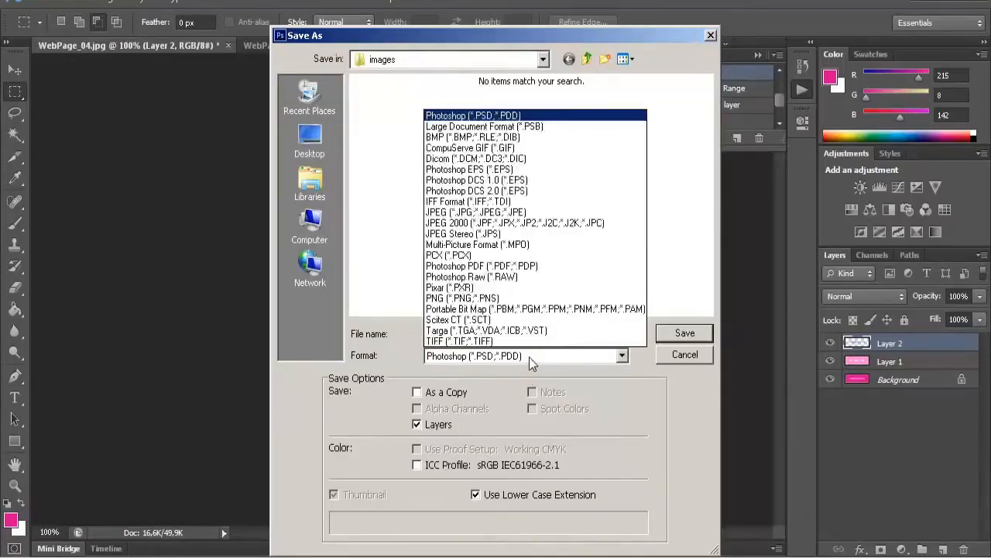
click(476, 212)
click(686, 336)
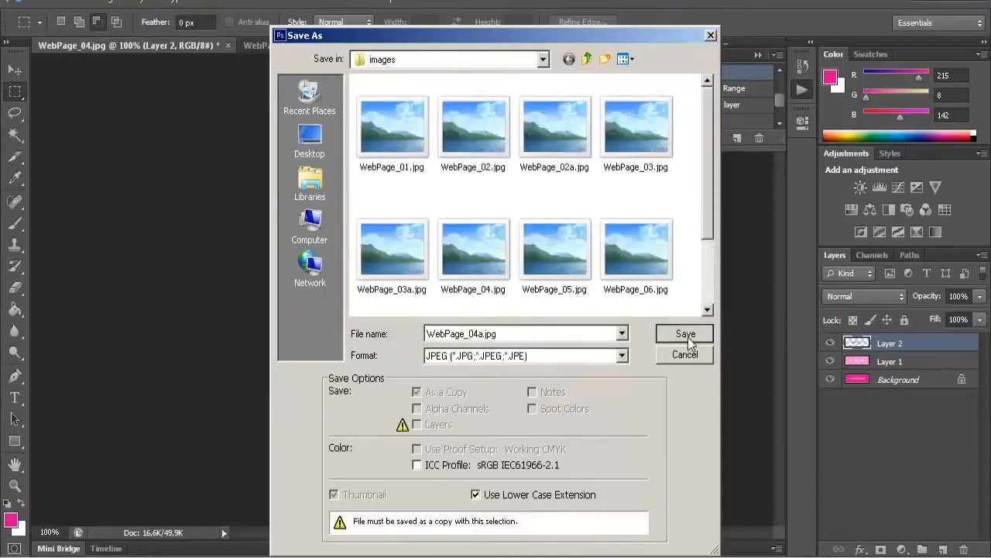
click(607, 213)
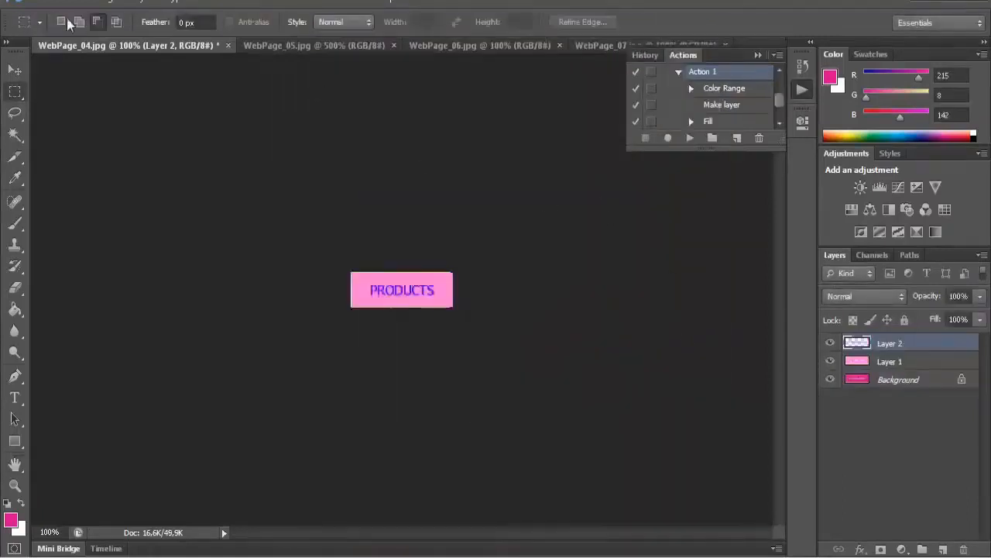
click(227, 46)
click(507, 217)
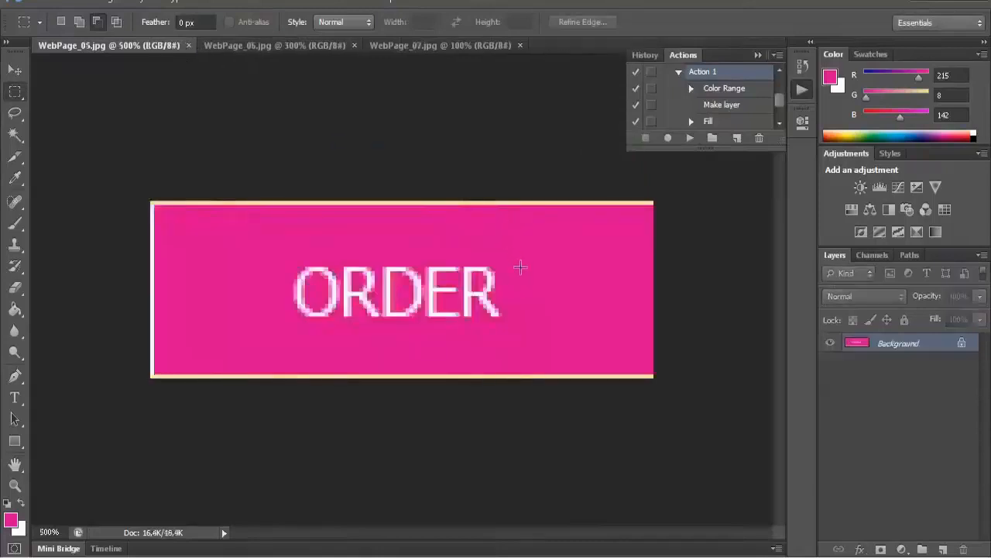
Play Action 1 on the ORDER image WebPage_05.jpg and save the result as WebPage_05a.psd with Maximize Compatibility enabled
click(690, 138)
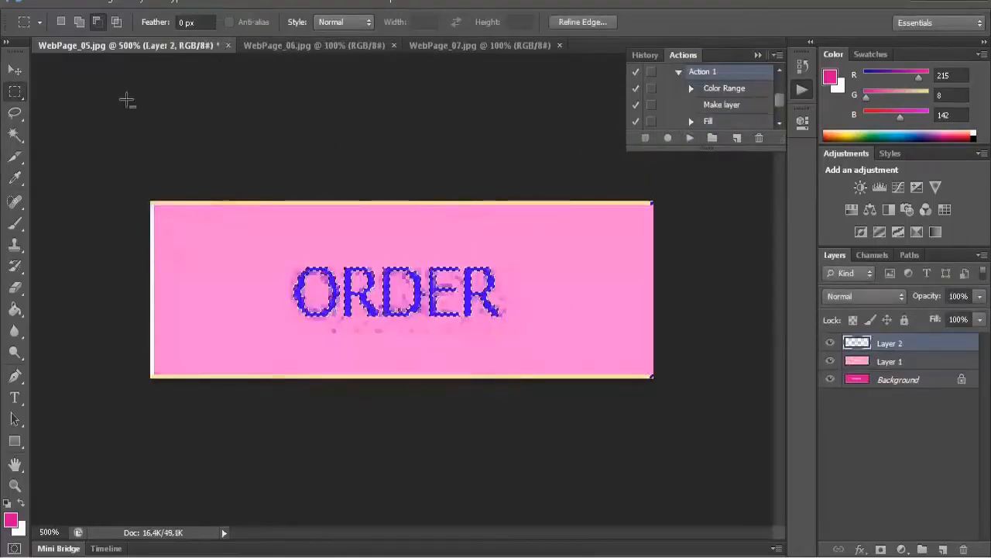
click(41, 4)
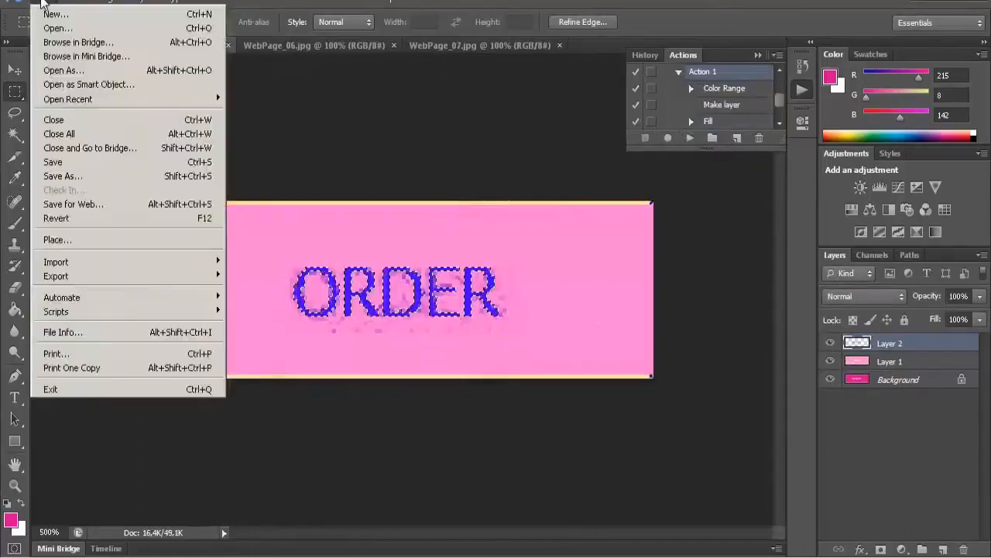
click(114, 178)
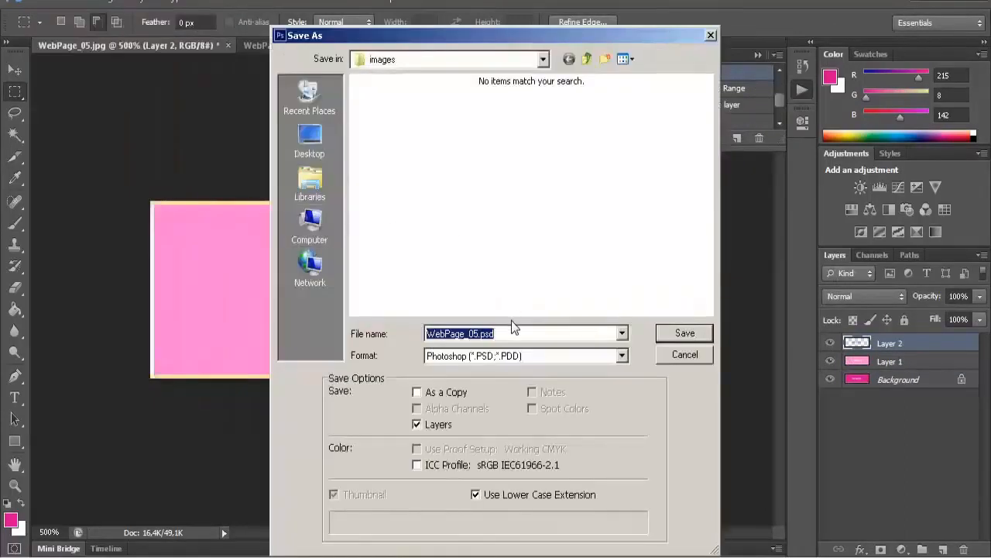
click(515, 356)
click(516, 361)
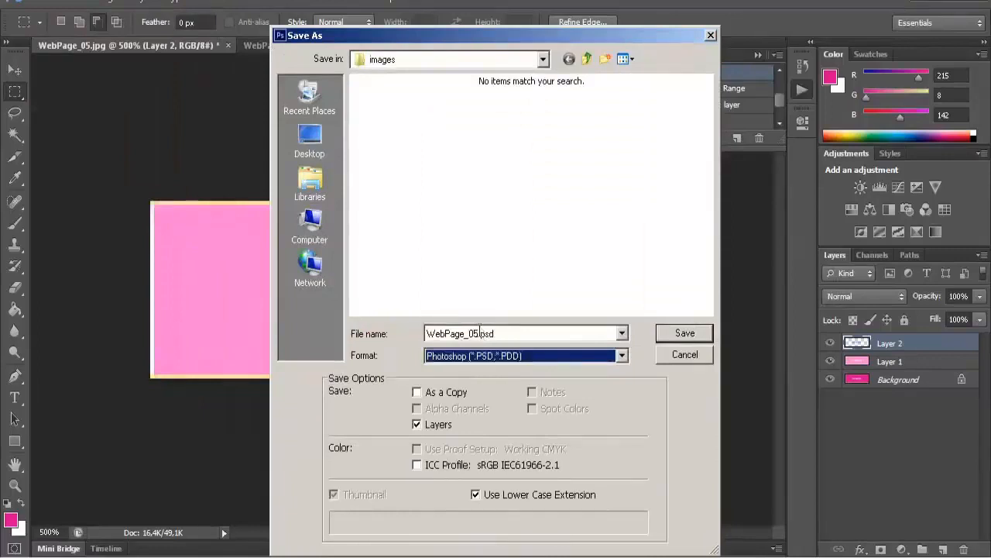
double_click(480, 333)
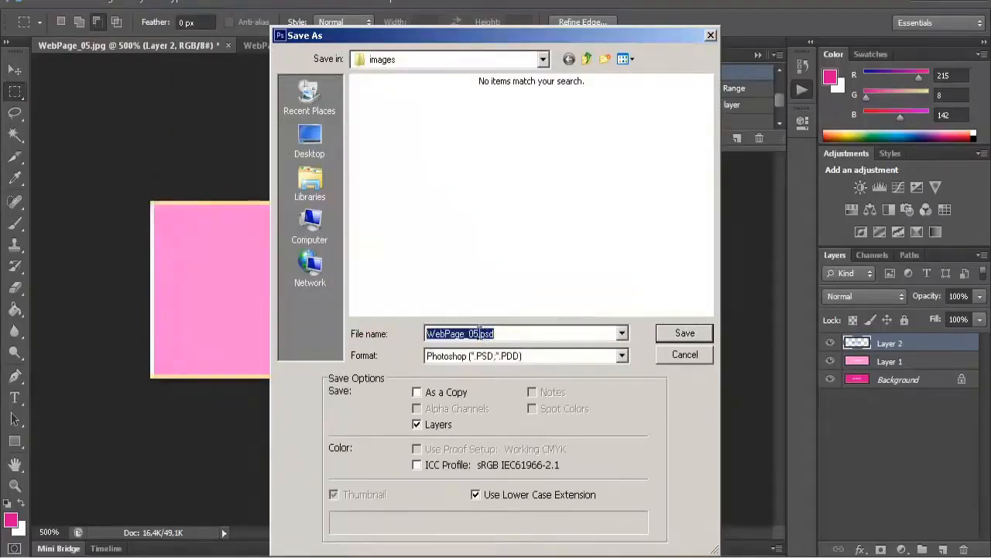
click(478, 333)
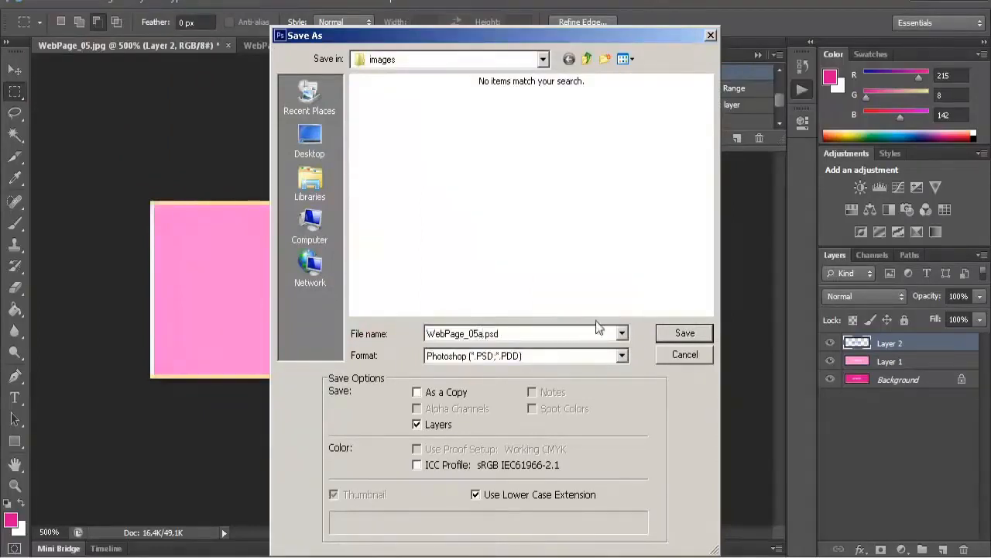
click(682, 334)
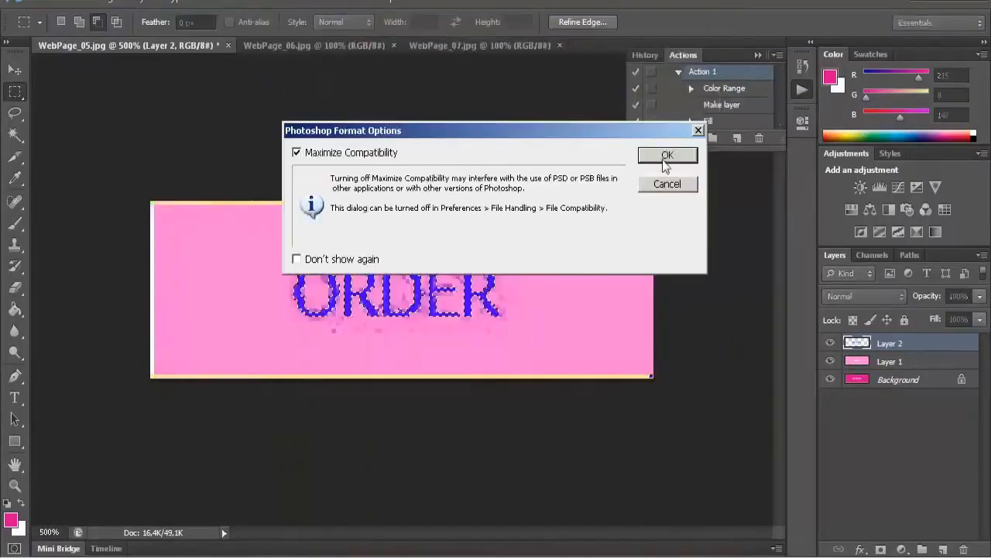
click(667, 157)
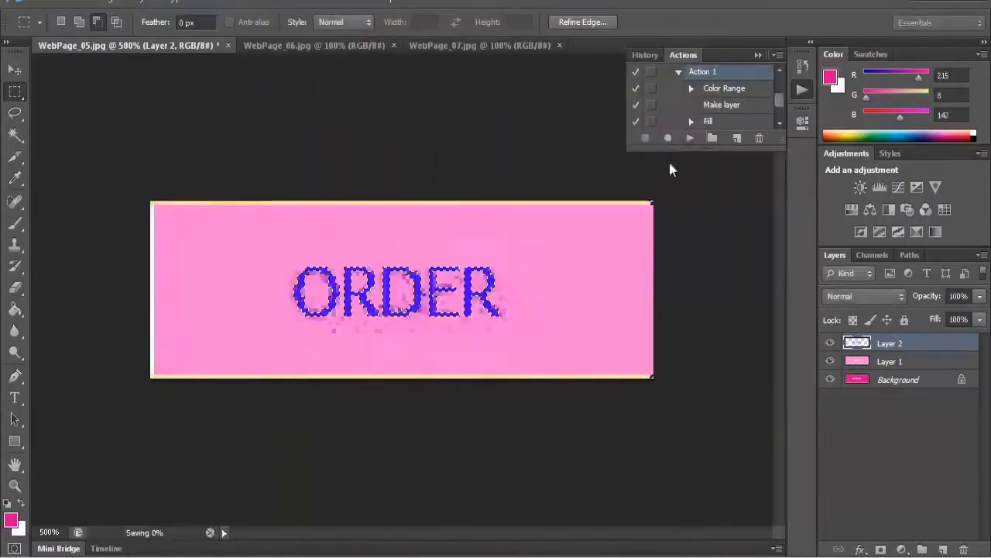
Save the recoloured ORDER image as WebPage_05a.jpg in the images folder at JPEG quality 12, and close WebPage_05a.psd
click(41, 1)
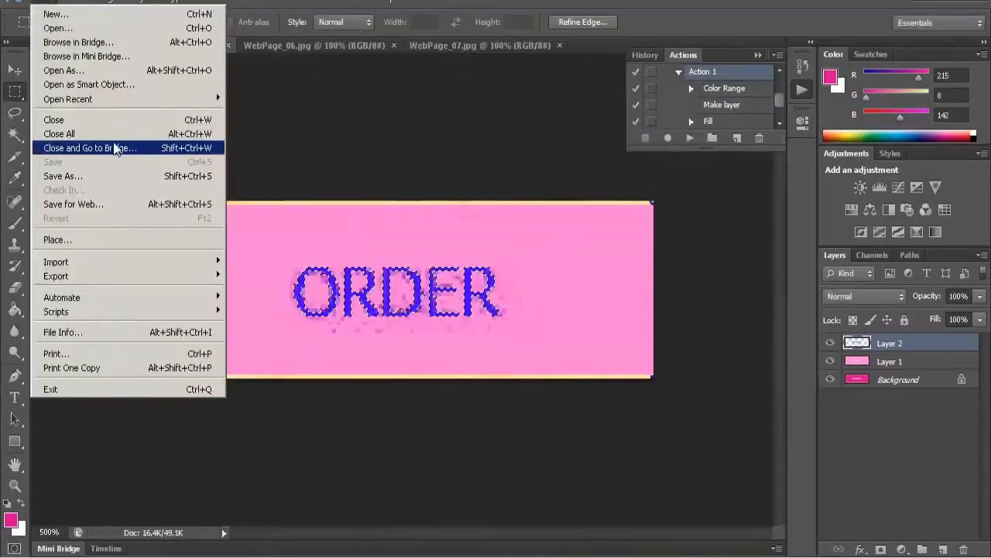
click(121, 177)
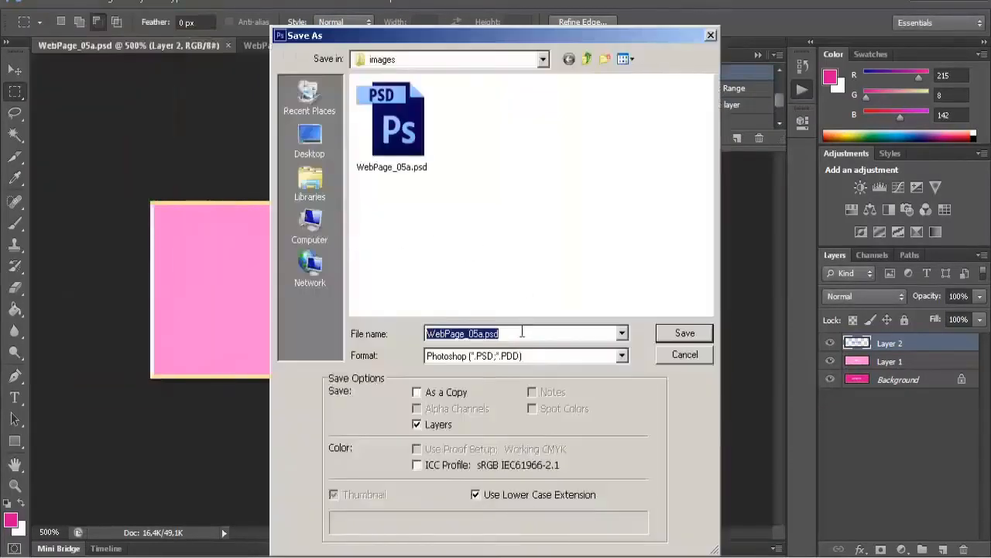
click(527, 361)
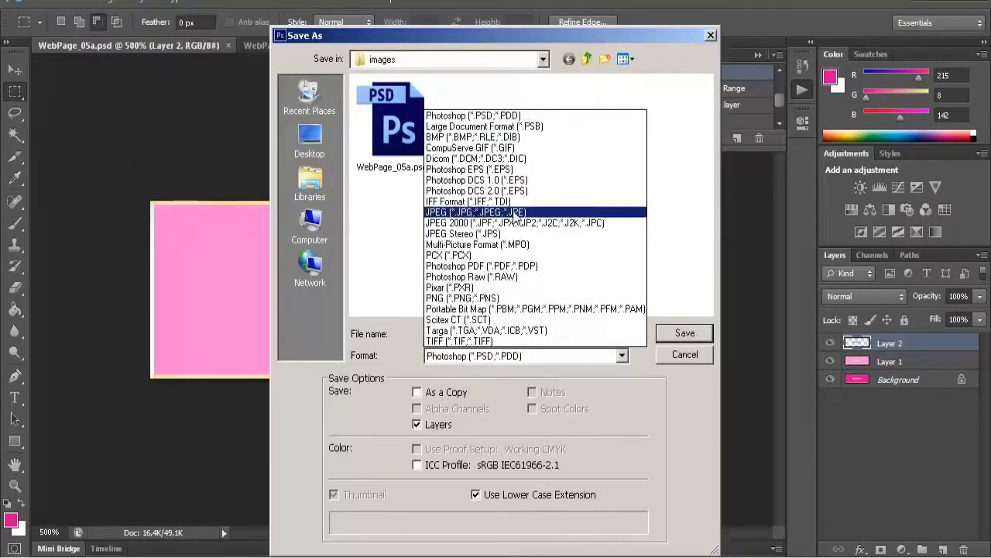
click(474, 211)
click(684, 335)
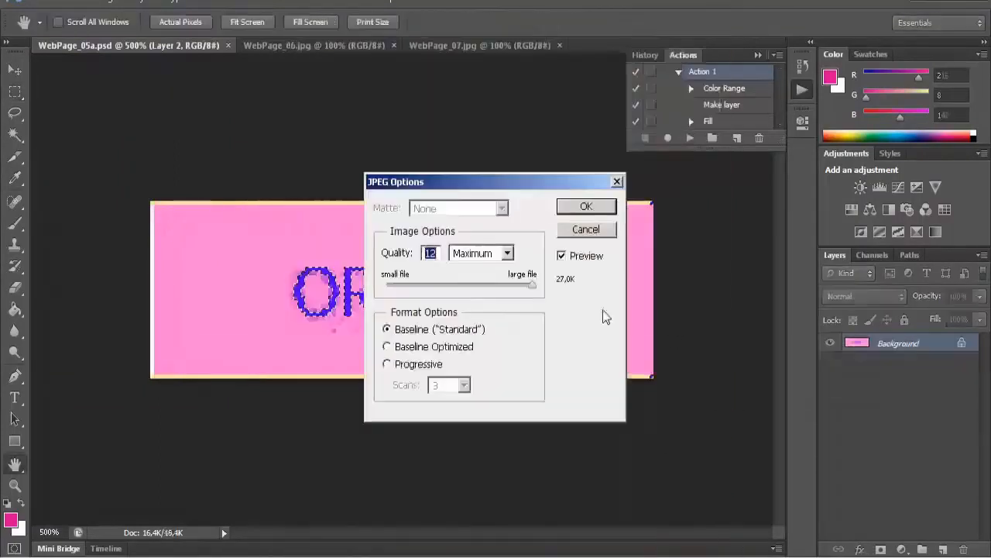
click(586, 208)
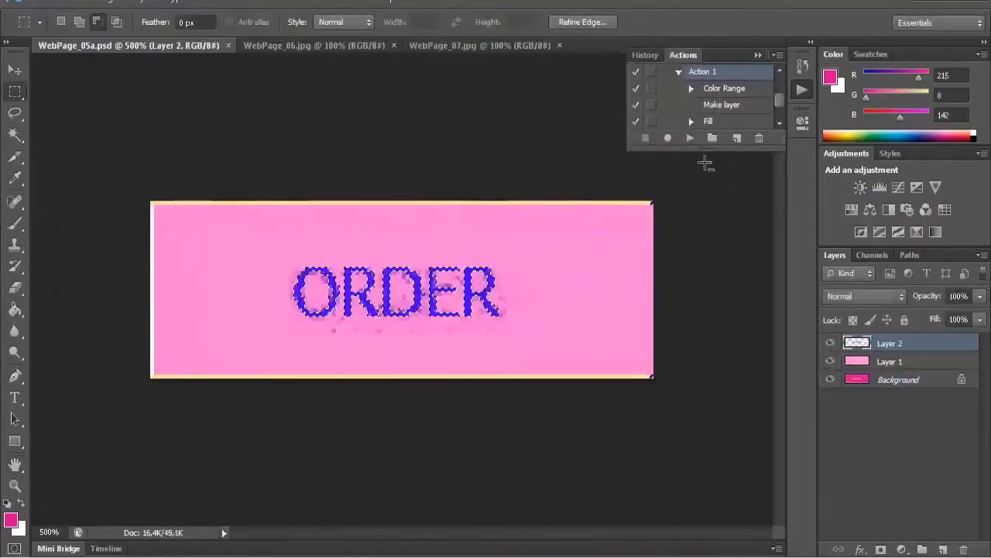
click(228, 45)
Play Action 1 on the COURSE image WebPage_06.jpg and clear the selection
click(152, 48)
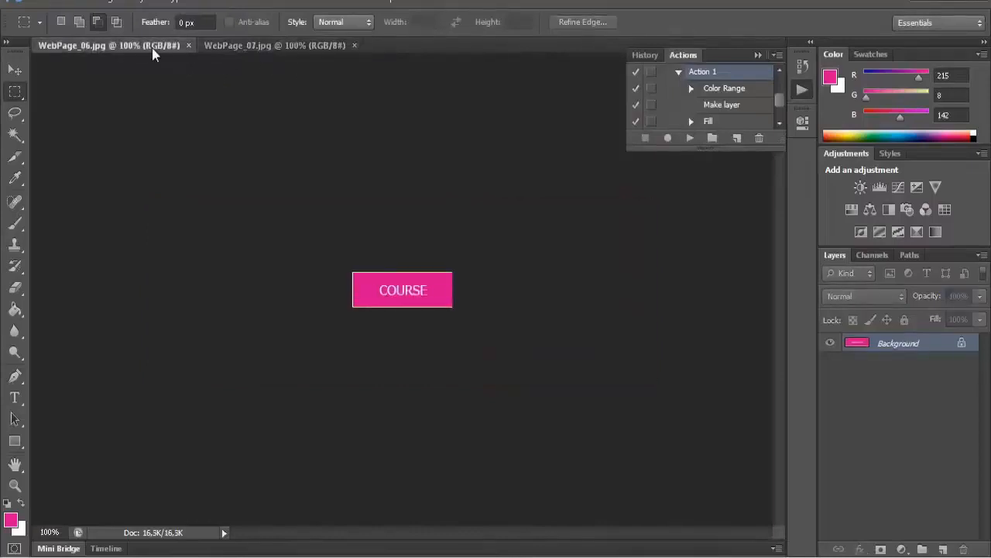
click(690, 138)
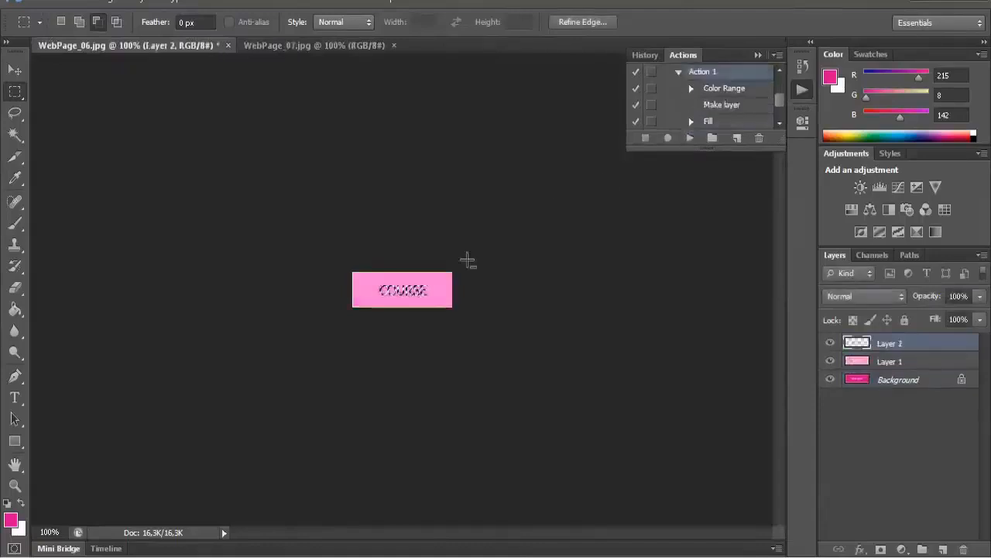
click(47, 3)
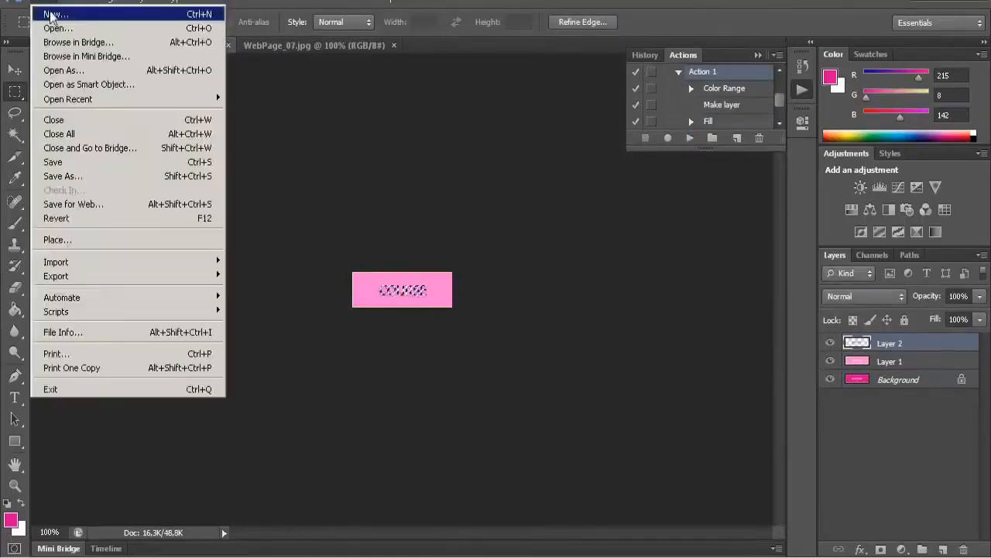
click(386, 165)
click(395, 167)
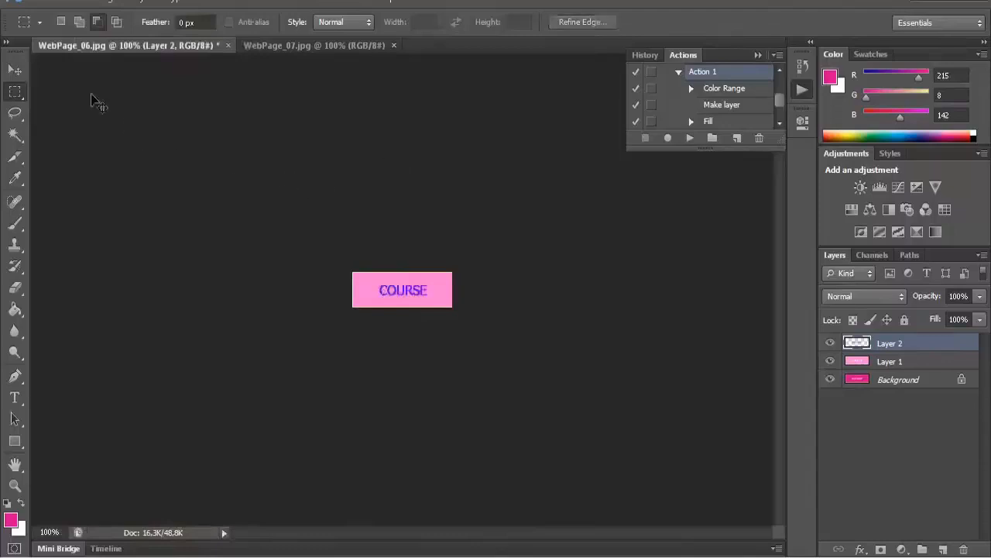
Save the recoloured COURSE image as WebPage_06a.jpg in the images folder at JPEG quality 12, and close WebPage_06.jpg without saving changes
click(42, 4)
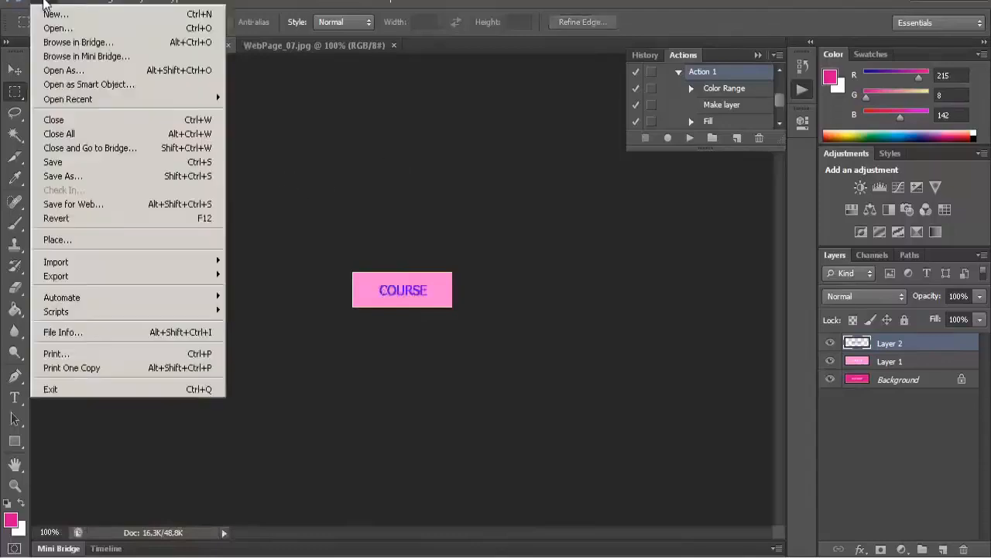
click(114, 175)
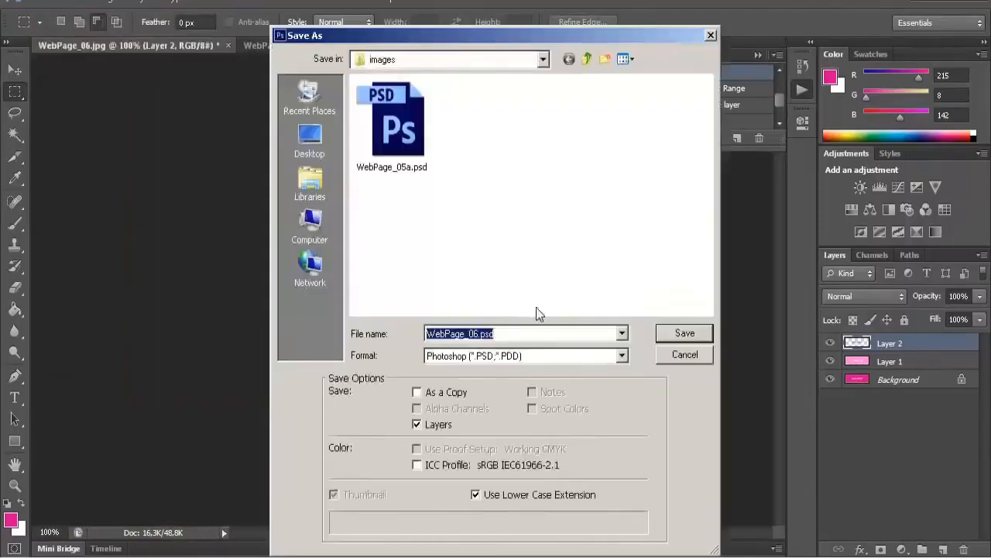
click(475, 333)
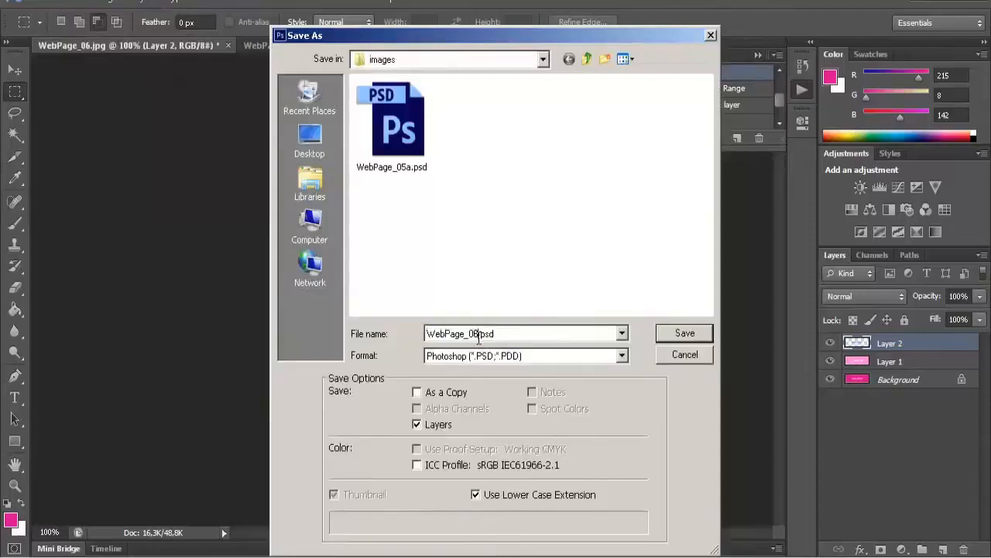
text(a)
click(536, 358)
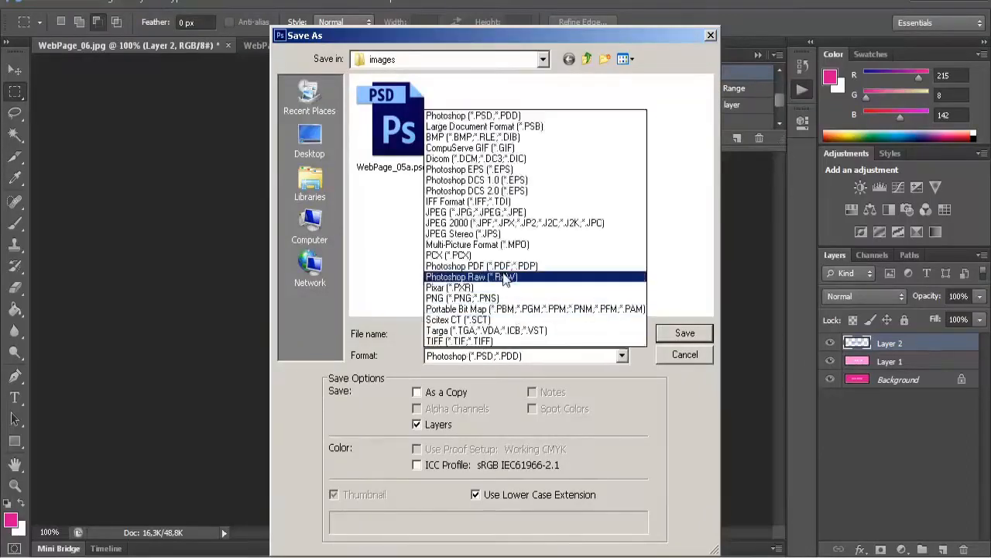
click(508, 217)
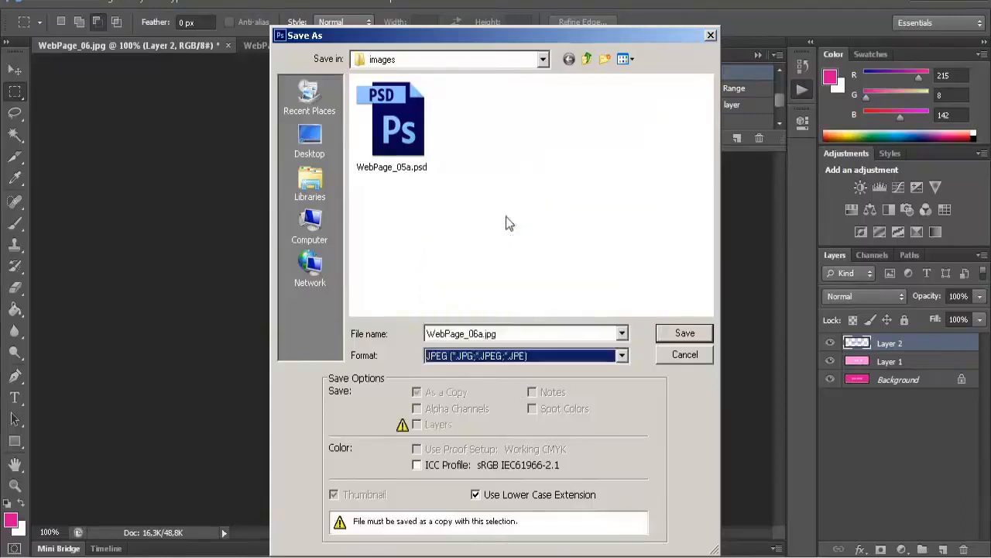
click(668, 335)
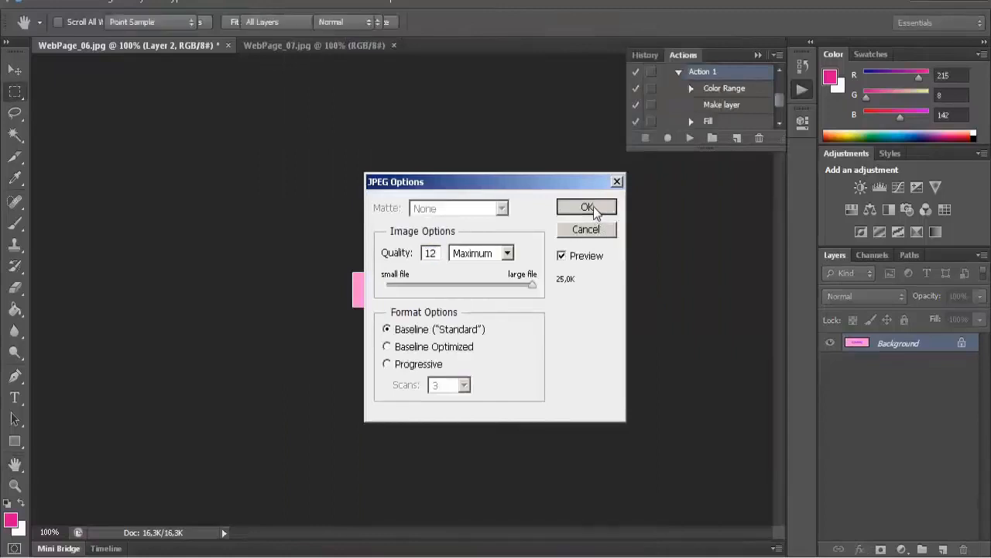
click(594, 206)
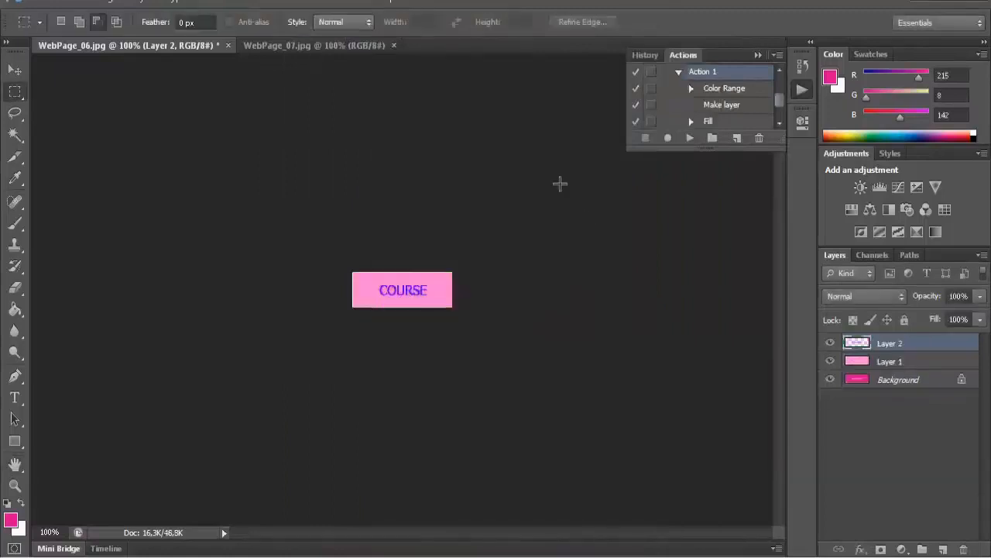
click(228, 46)
click(500, 218)
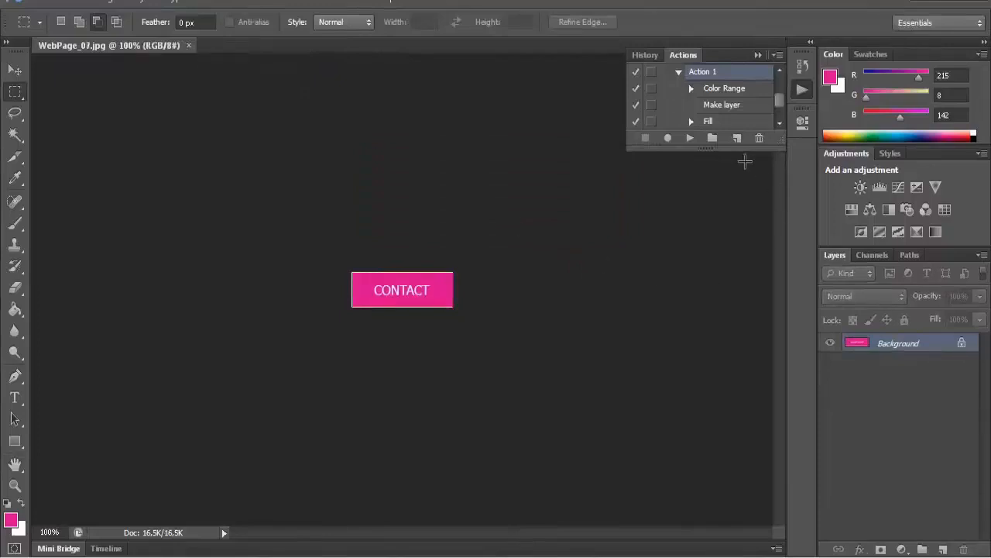
Play Action 1 on the CONTACT image WebPage_07.jpg and save the recoloured result in the images folder as a JPEG at quality 12
click(689, 140)
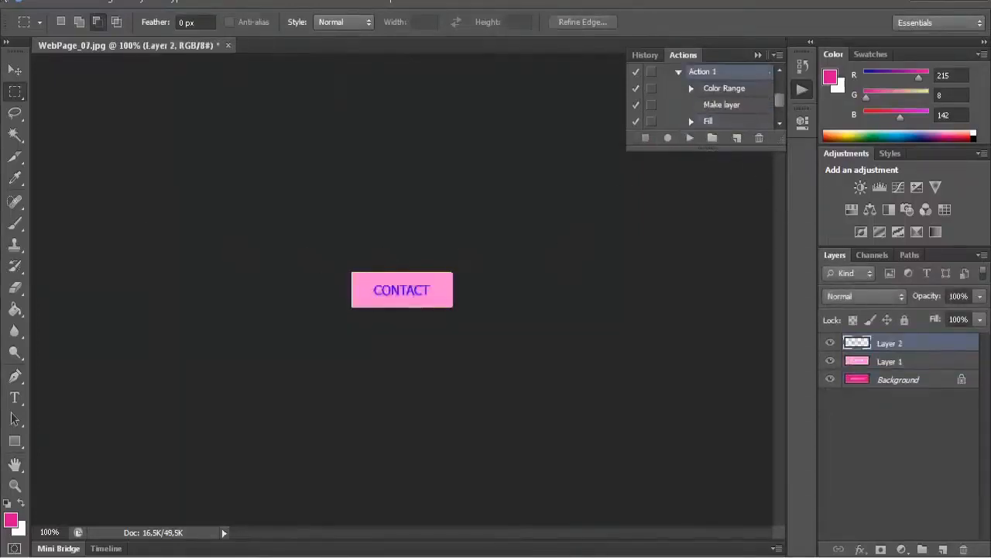
click(34, 3)
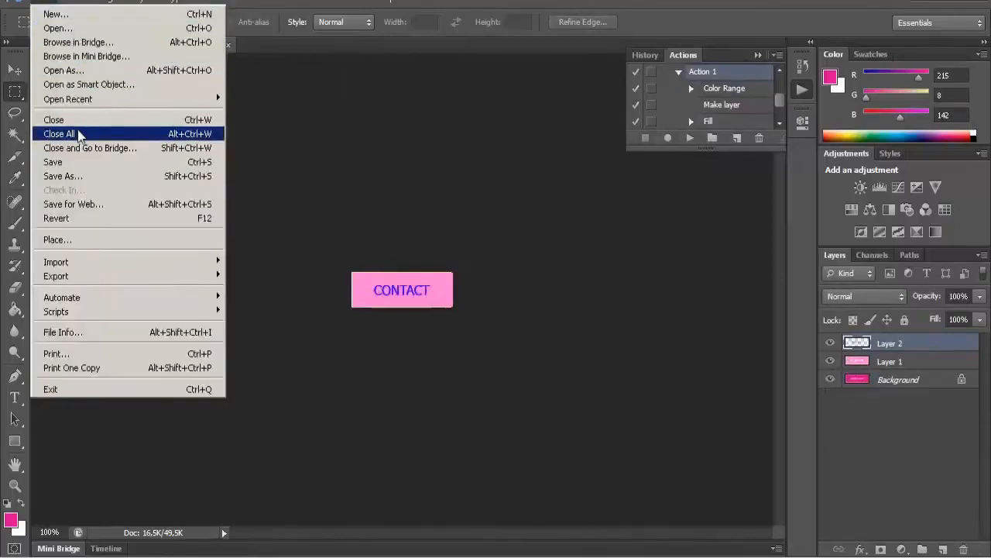
click(84, 176)
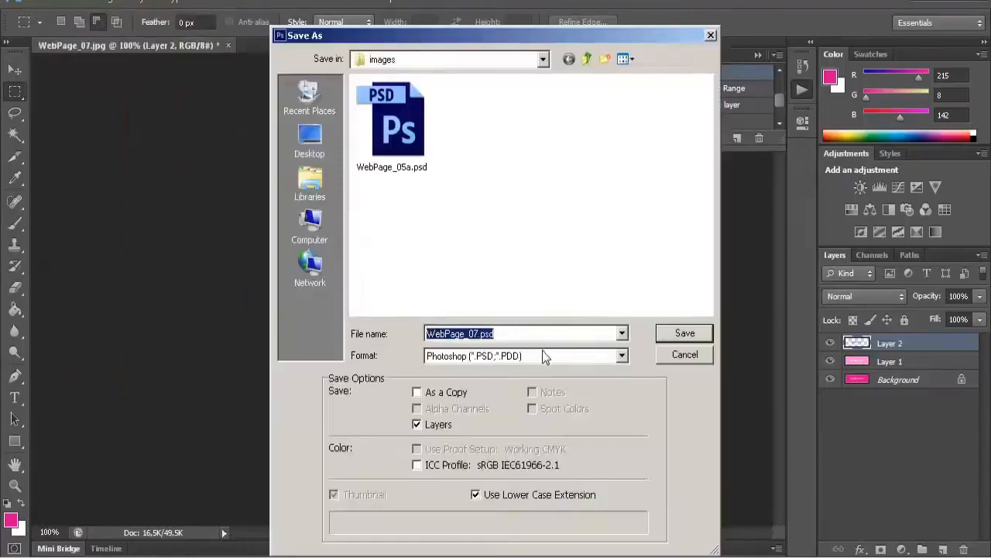
click(486, 333)
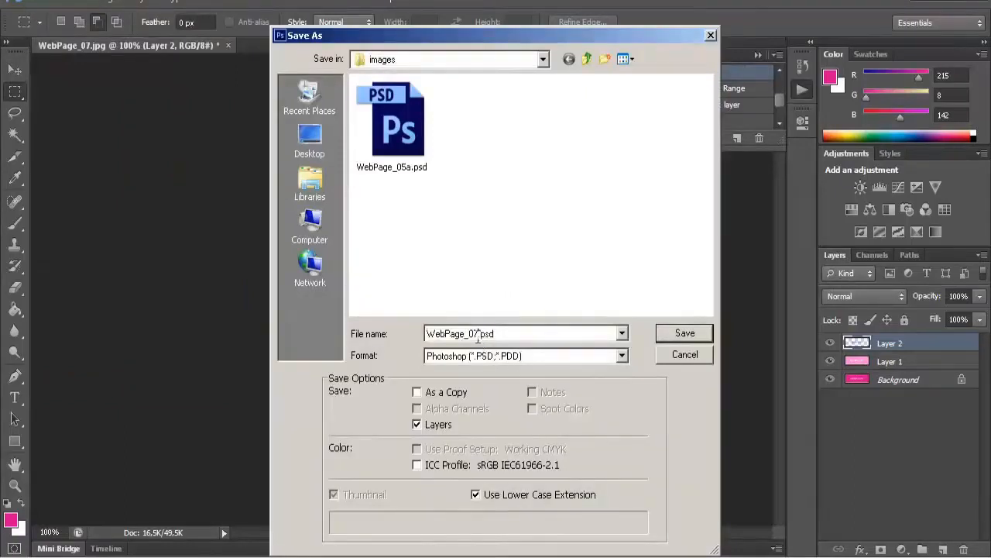
click(516, 356)
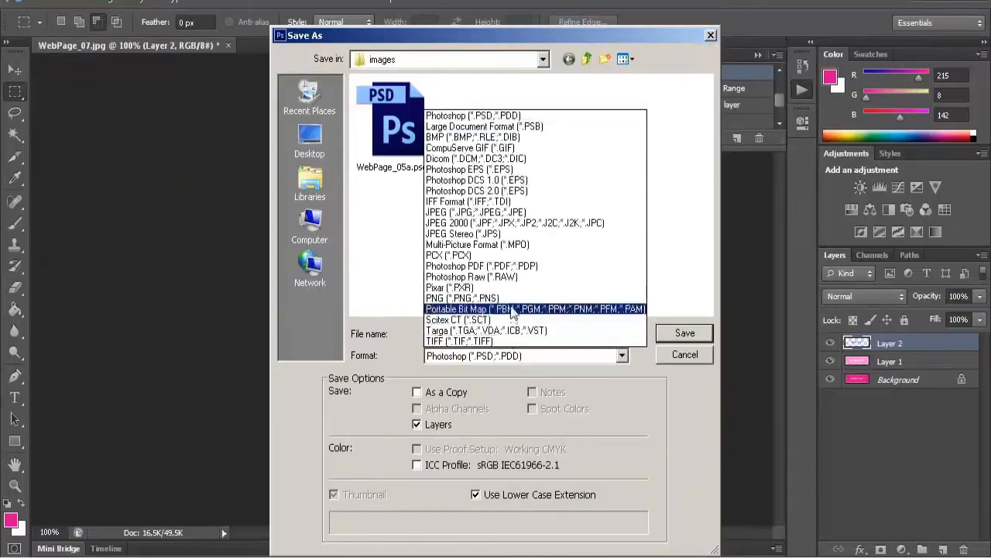
click(503, 212)
click(662, 333)
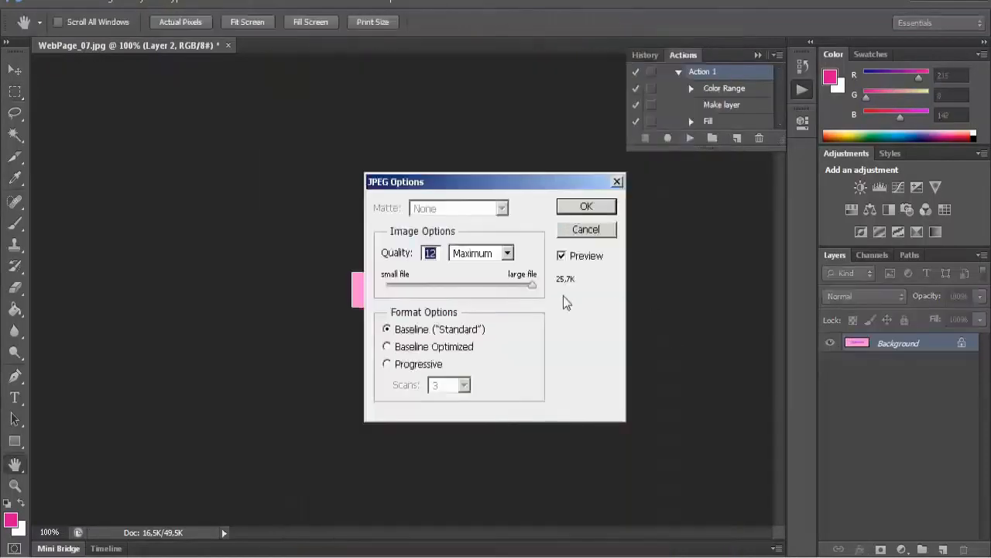
click(599, 215)
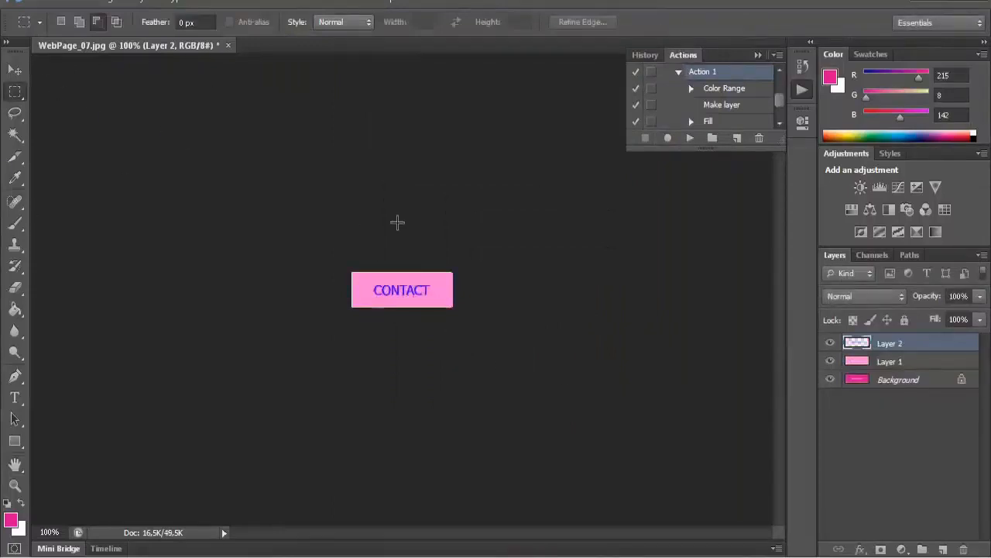
Quit Photoshop without saving changes to WebPage_07.jpg and switch to the WebPage.html document in Dreamweaver
click(969, 4)
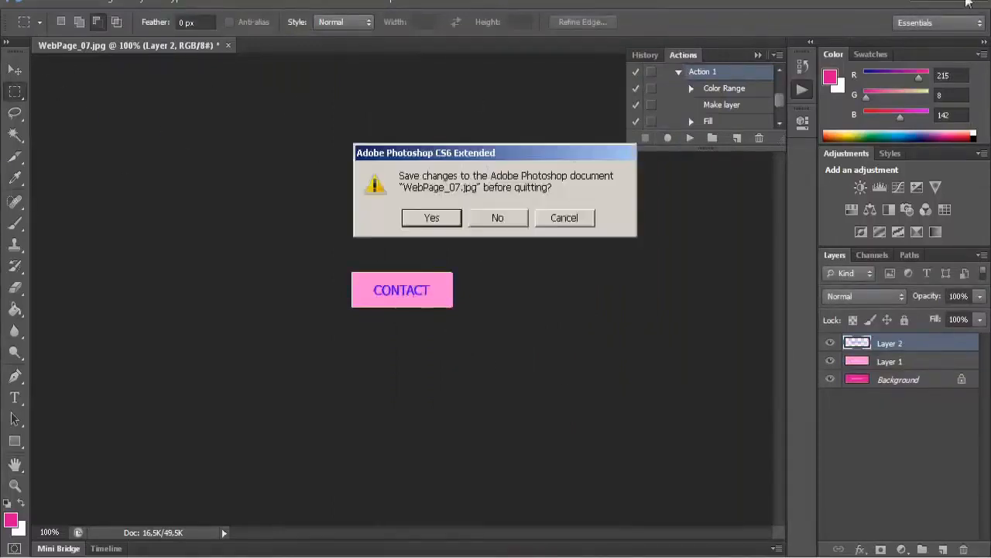
click(502, 218)
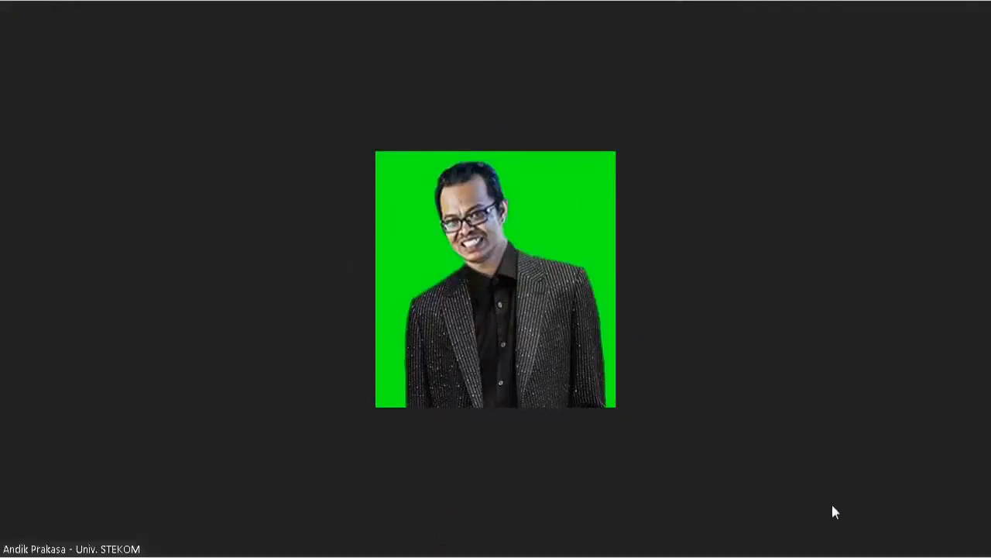
key(alt+Tab)
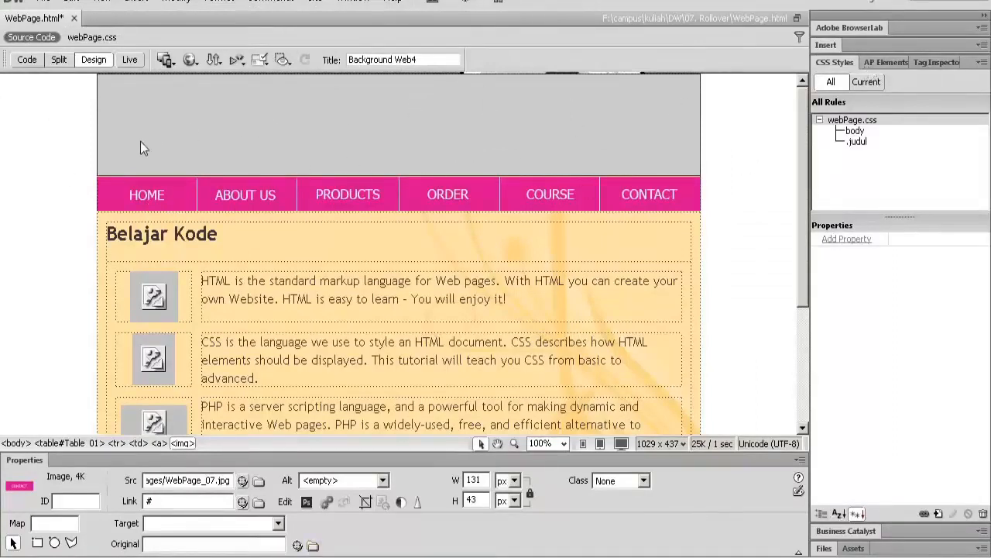
Delete the HOME button image and start a rollover image named home in its empty navigation cell
click(138, 197)
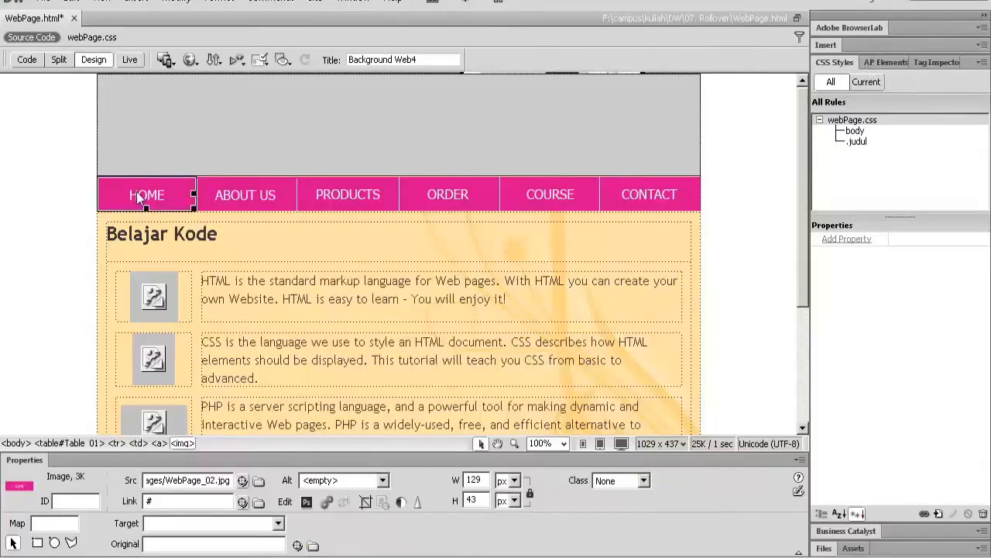
key(Delete)
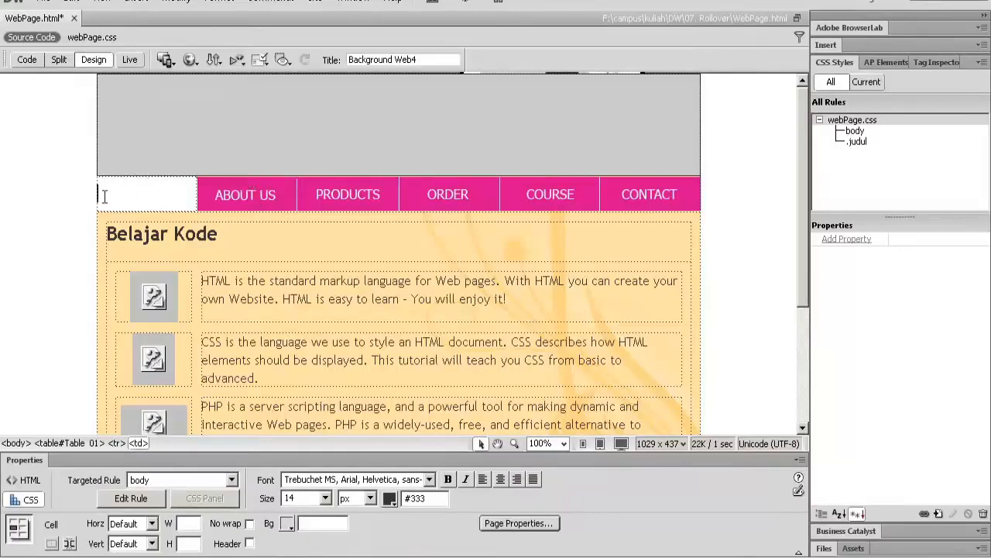
click(130, 4)
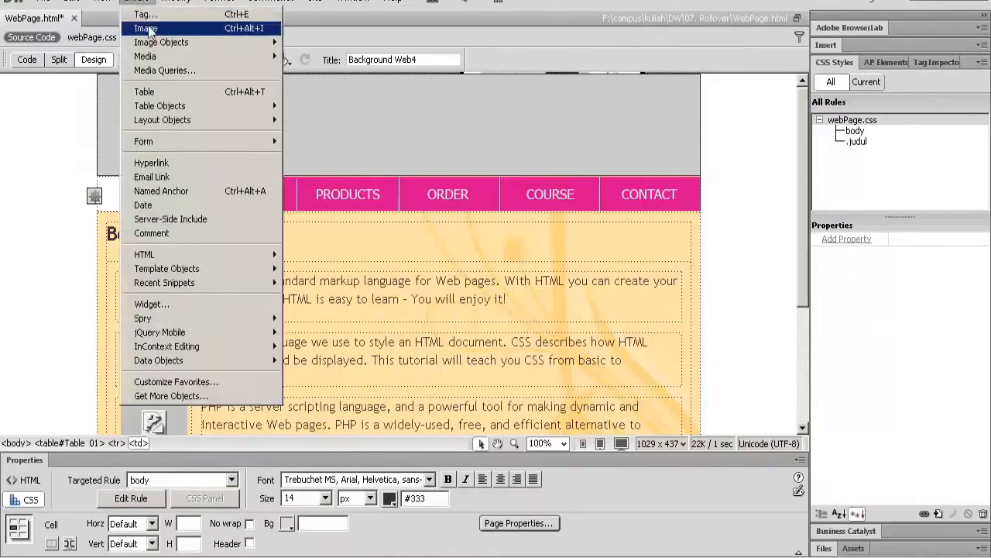
mouse_move(154, 45)
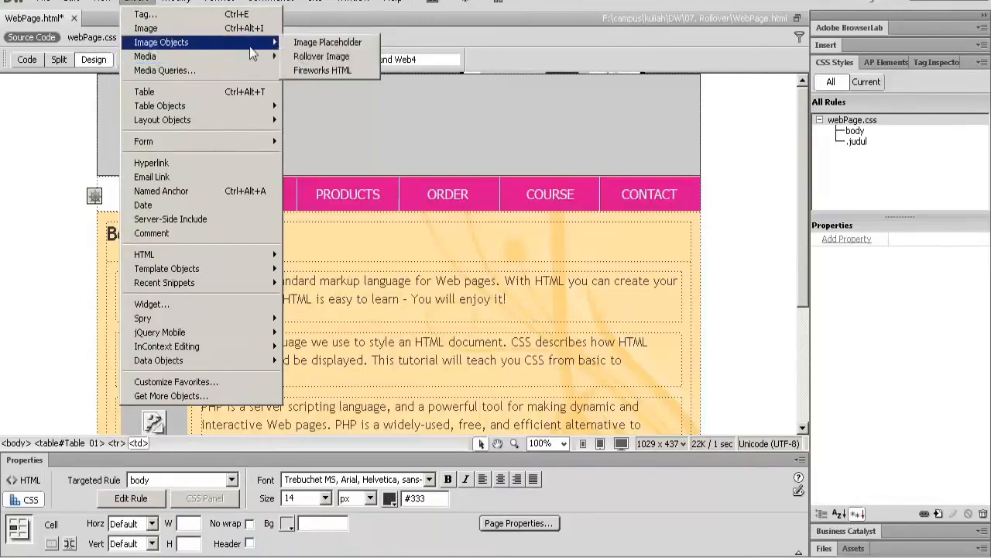
click(334, 62)
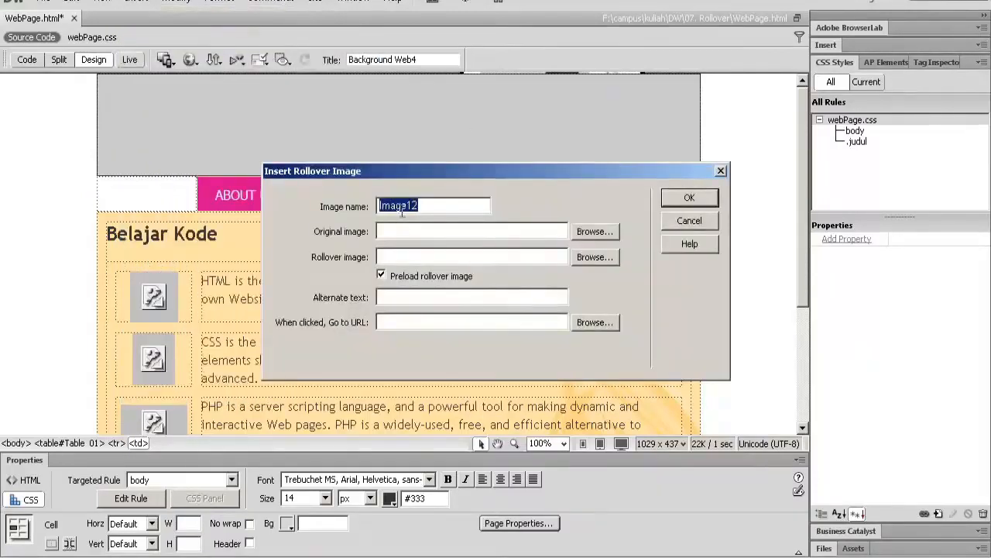
text(home)
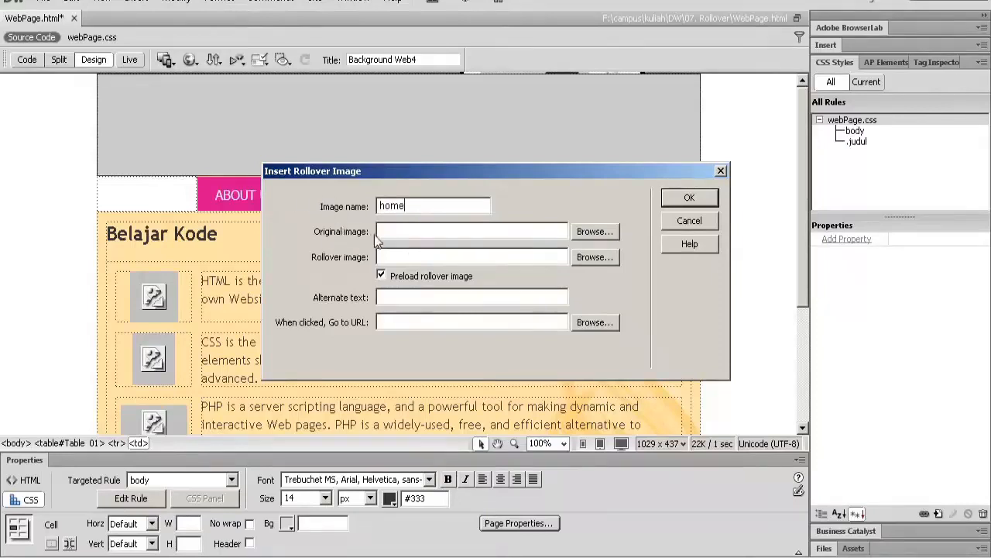
Set the original image to WebPage_02.jpg from the images folder inside 07. Rollover, copying the file into the document folder
click(591, 232)
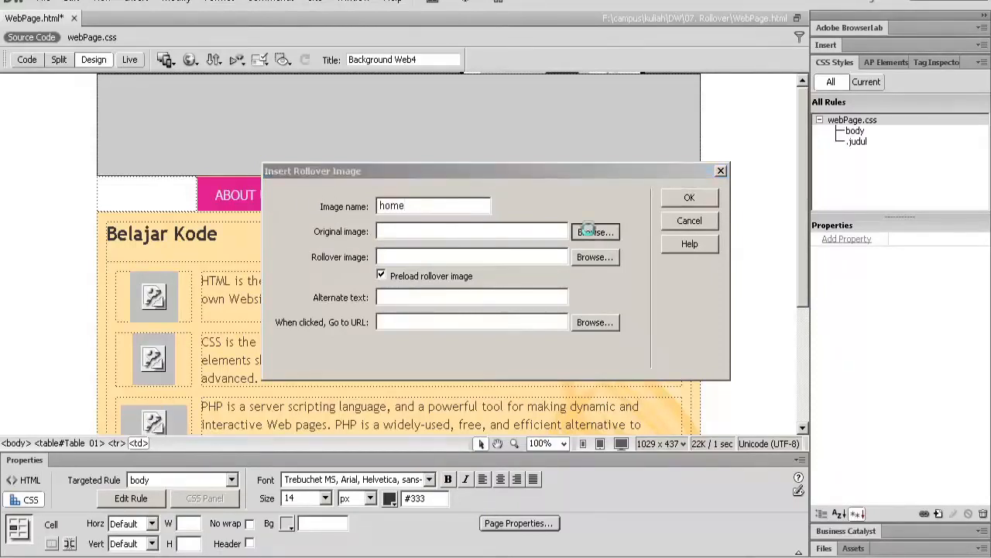
click(389, 236)
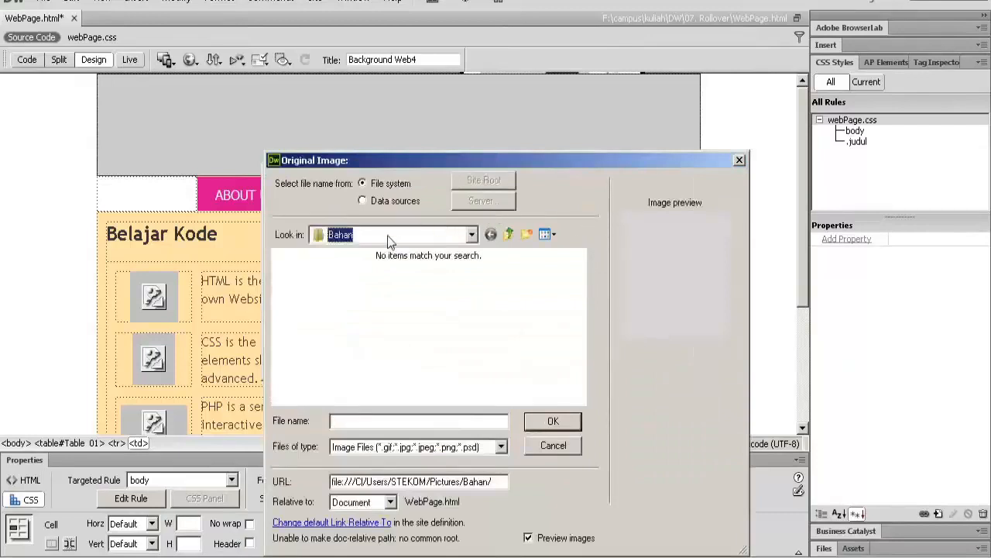
click(390, 236)
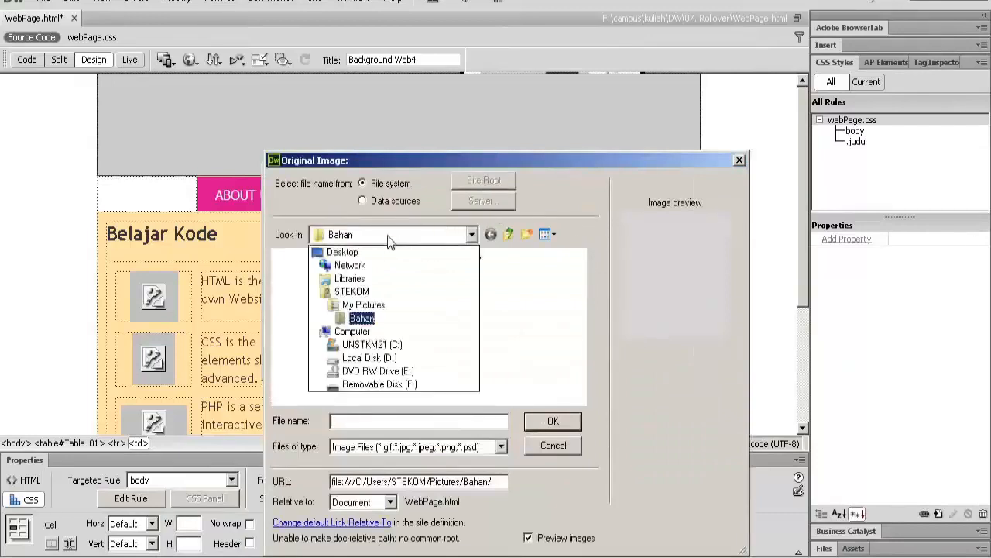
click(390, 307)
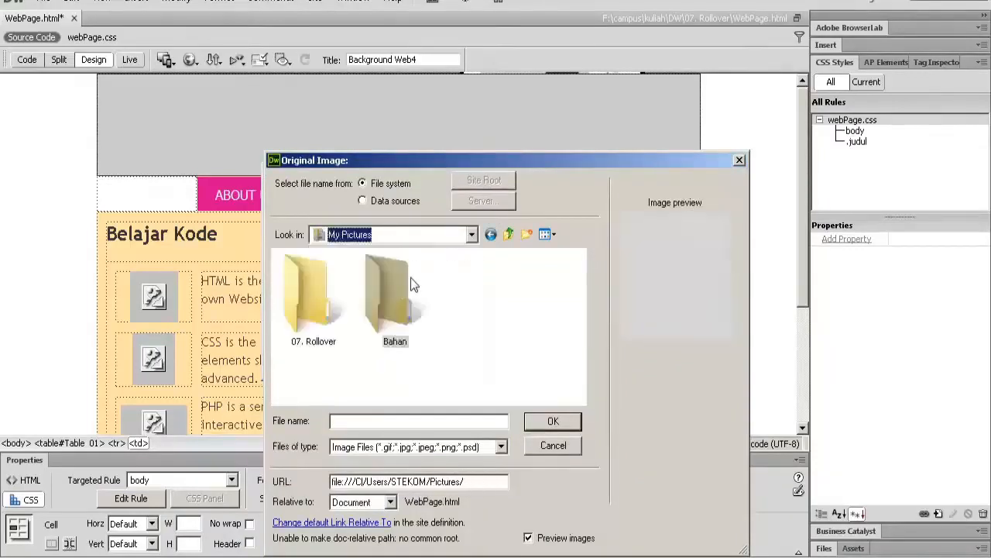
double_click(324, 300)
double_click(324, 299)
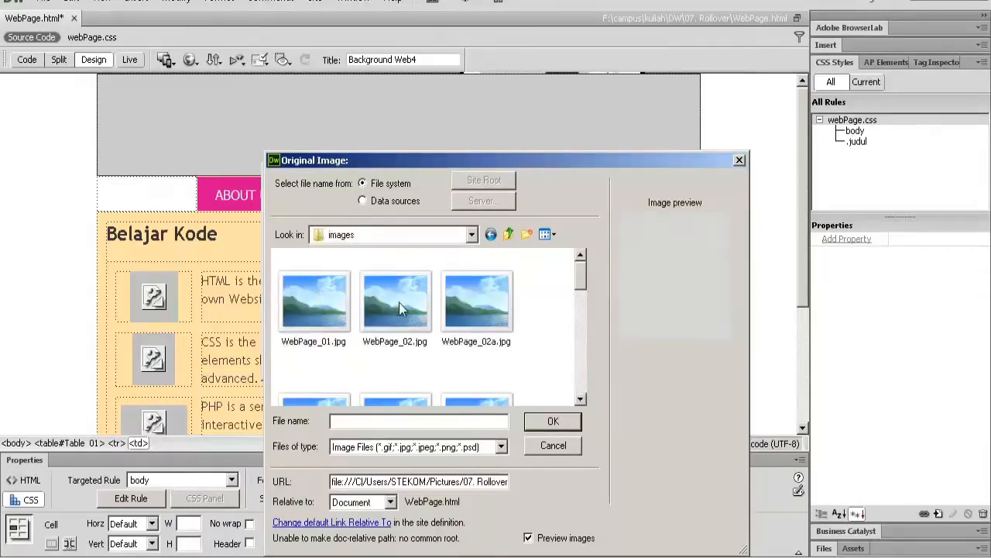
click(403, 326)
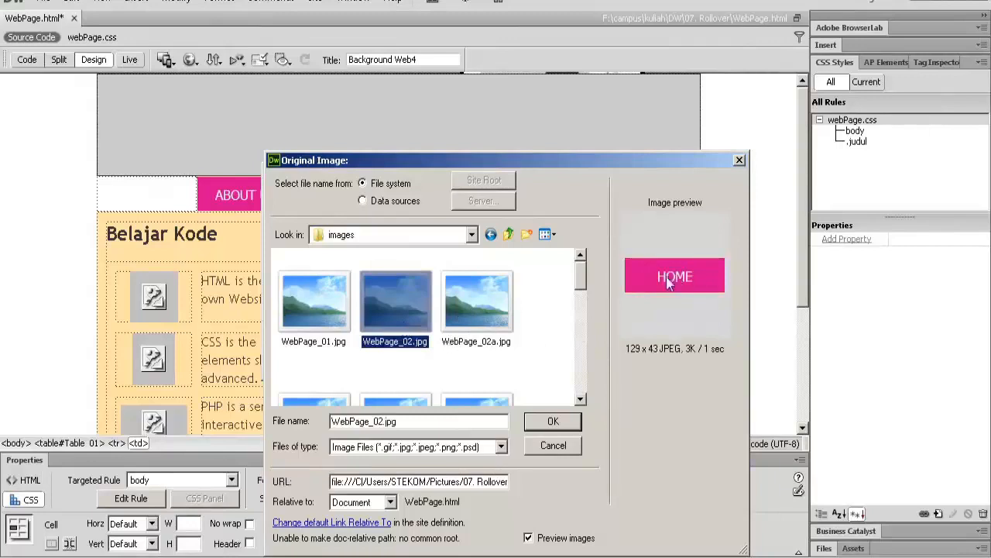
click(555, 422)
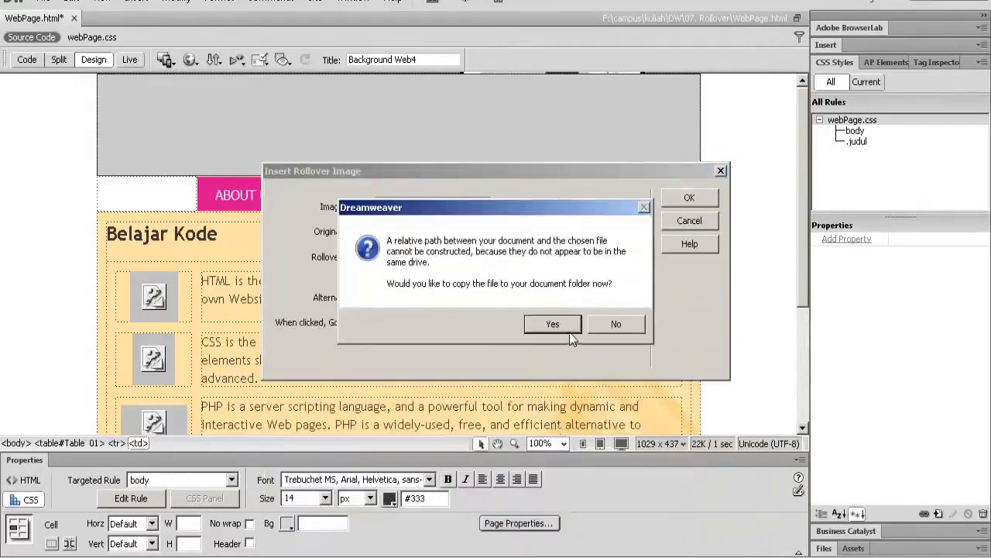
click(569, 331)
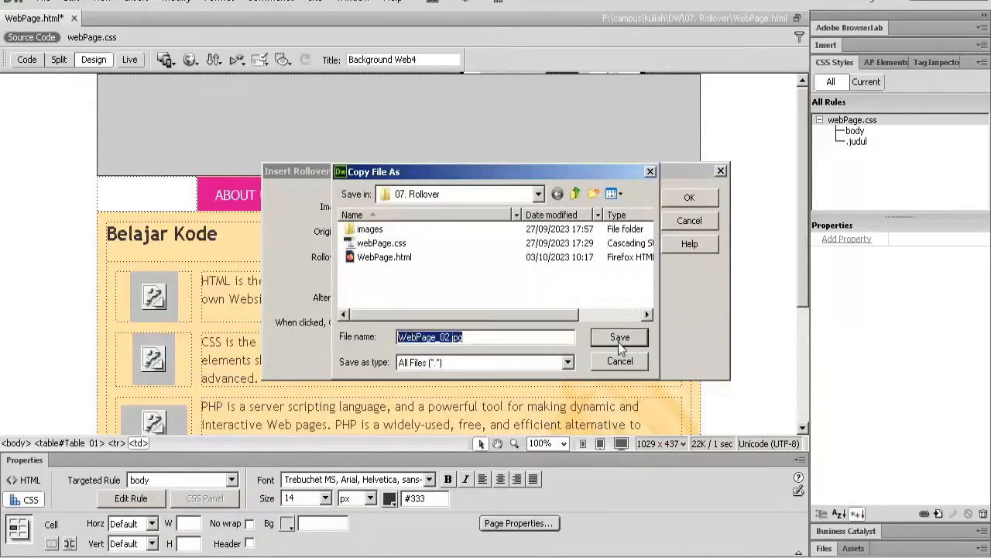
click(619, 342)
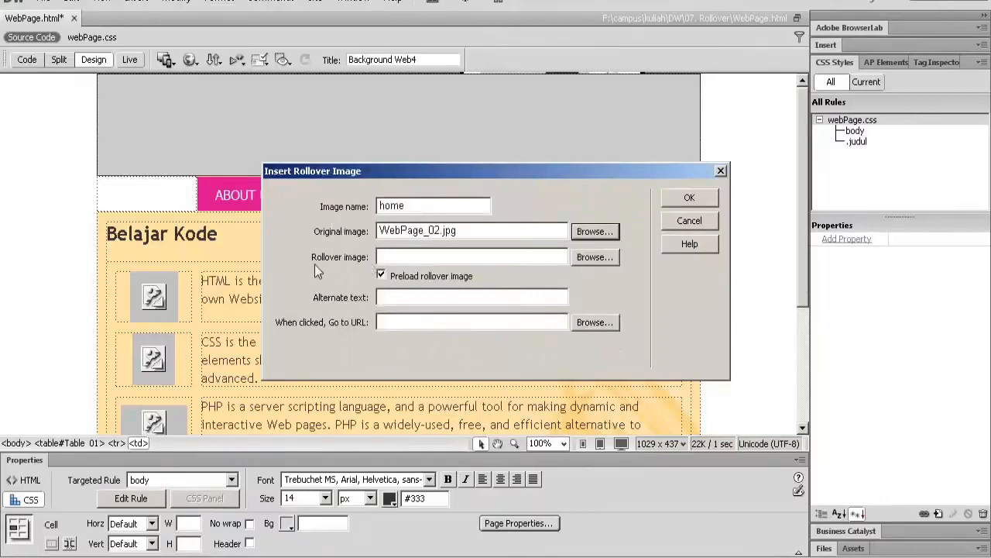
Set the rollover image to WebPage_02a.jpg, copying it into the document folder, then insert the home rollover and select it
click(400, 259)
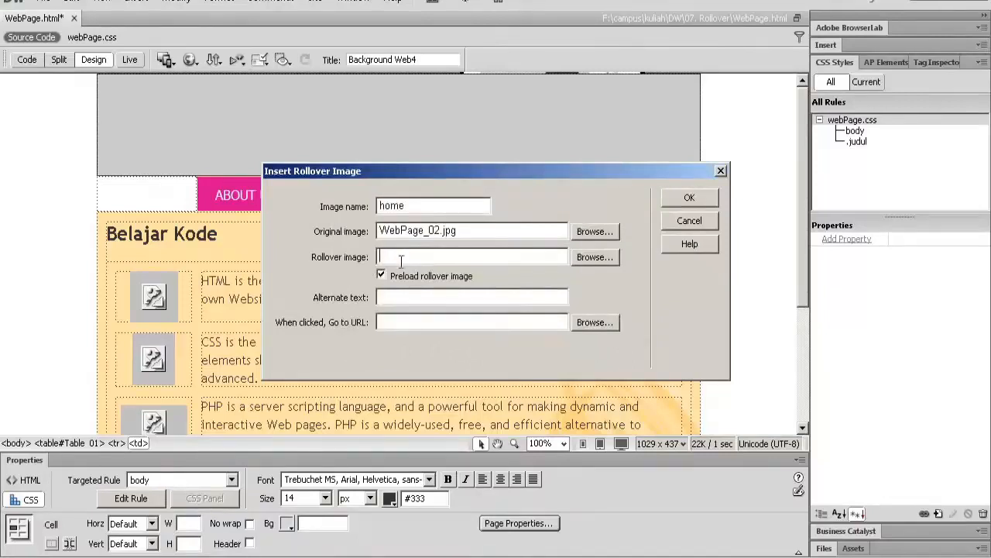
click(612, 263)
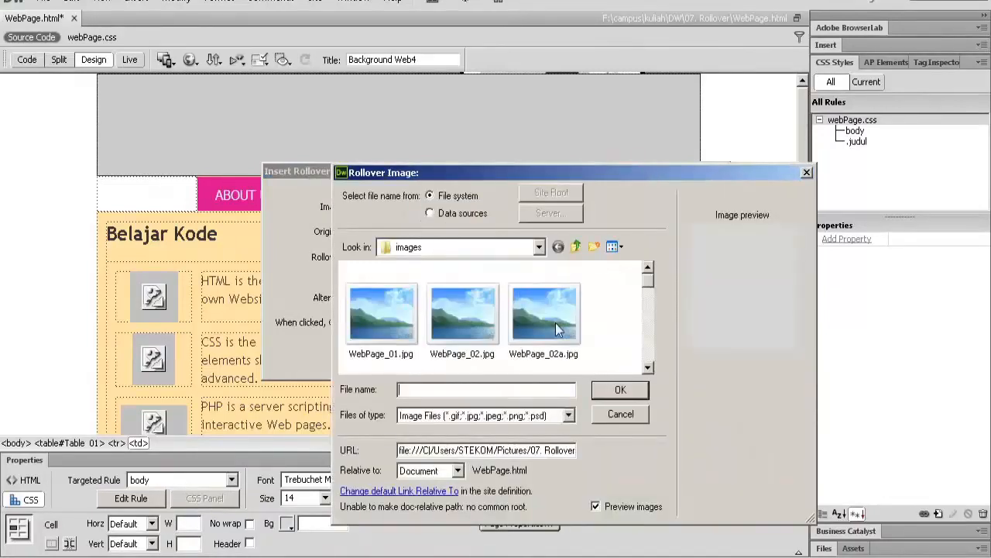
click(555, 323)
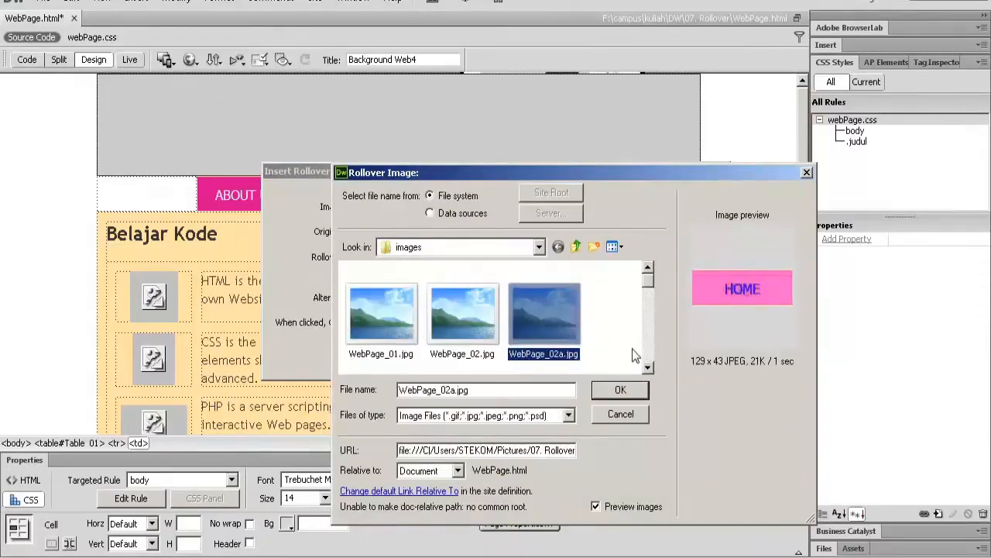
click(614, 390)
click(553, 325)
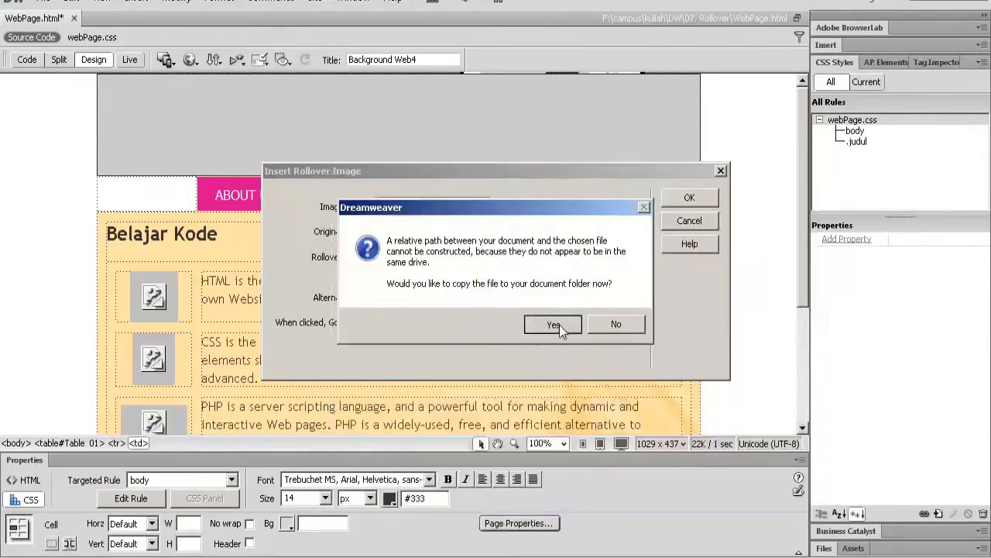
click(620, 338)
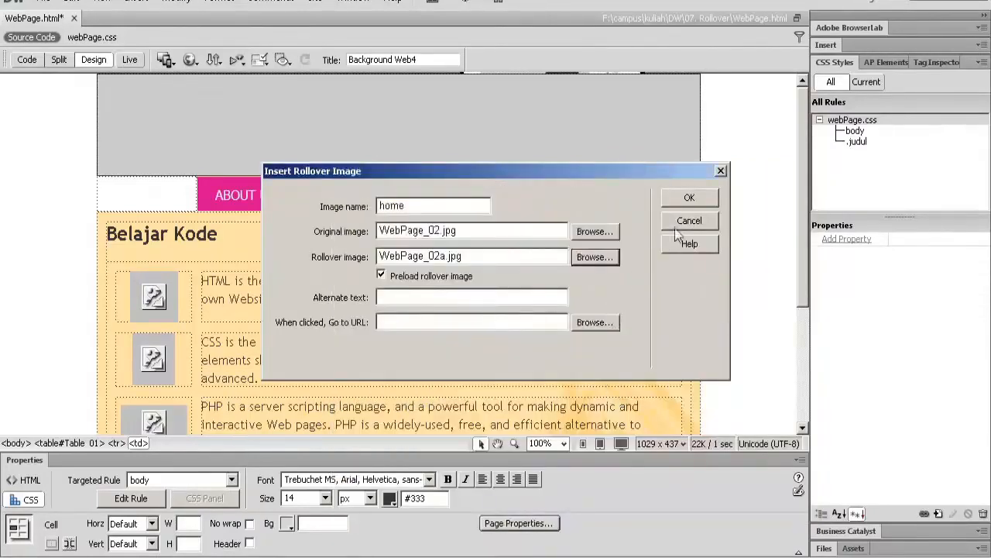
click(689, 200)
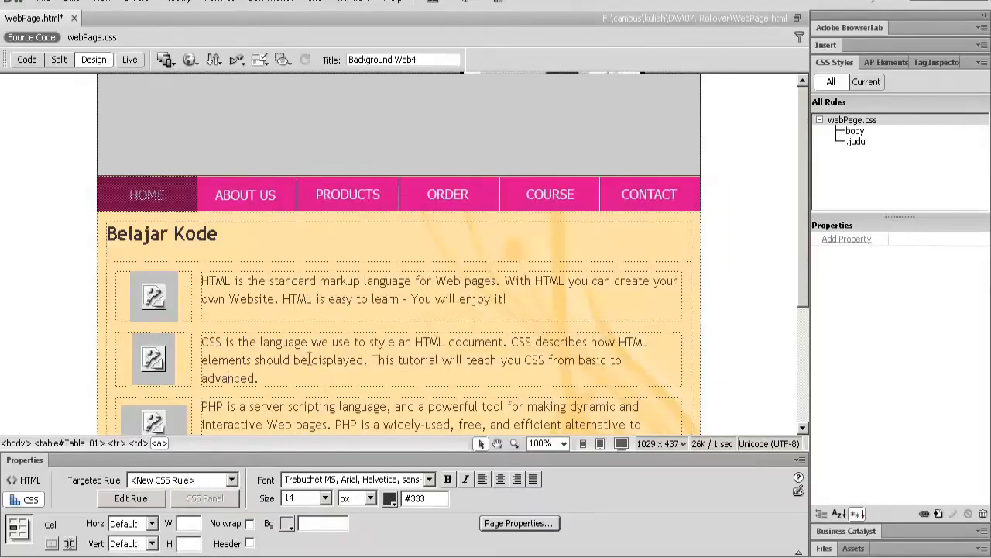
click(177, 195)
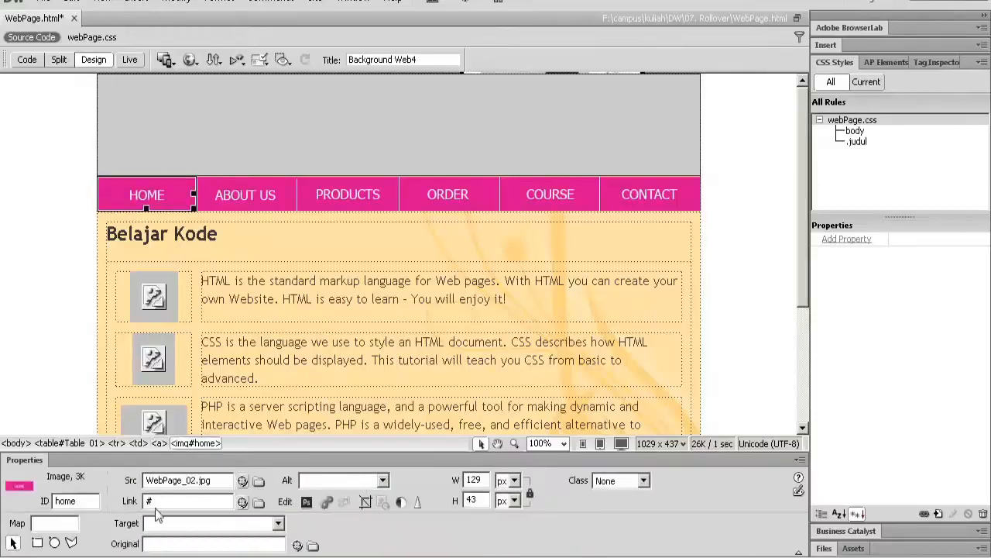
Delete the ABOUT US button image and start a rollover image named about in its empty navigation cell
click(234, 196)
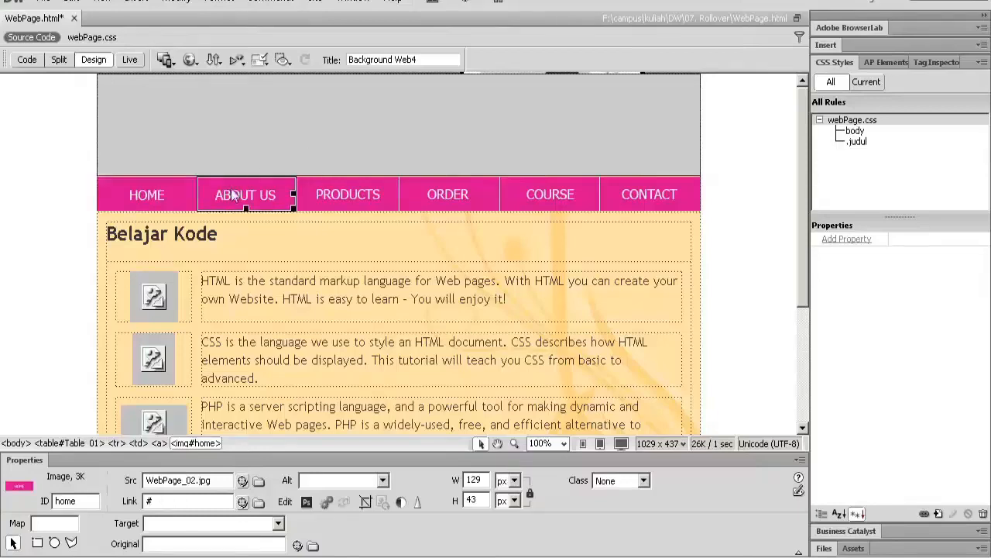
key(Delete)
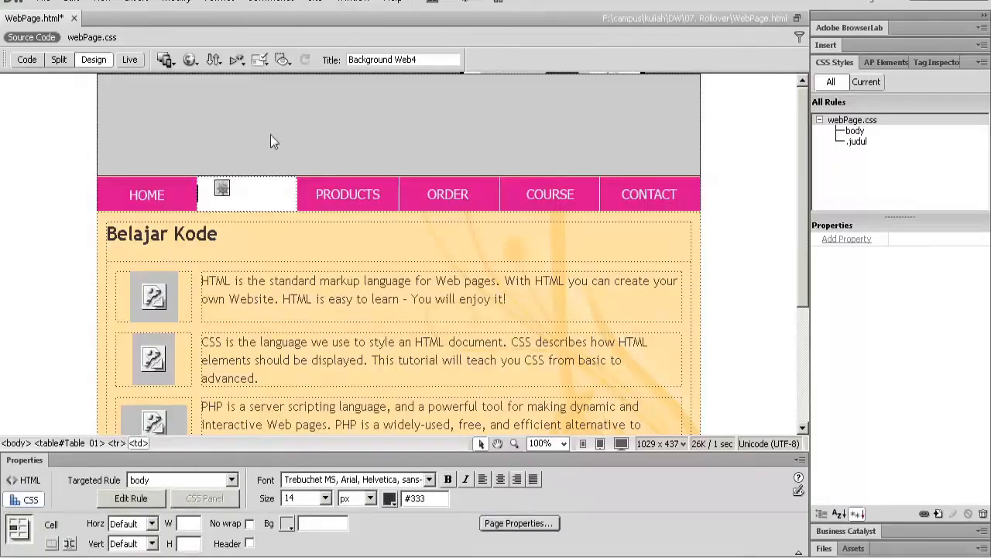
click(147, 3)
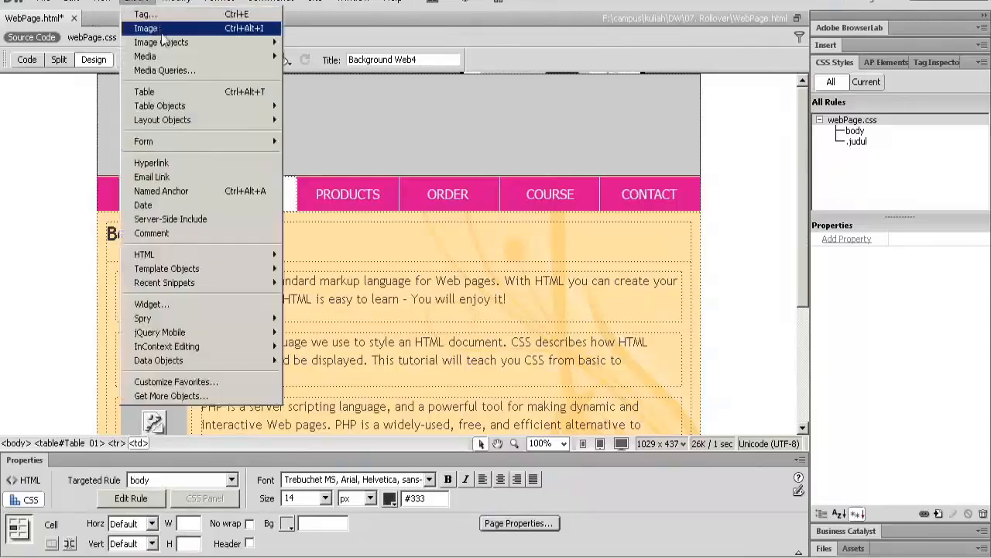
mouse_move(172, 44)
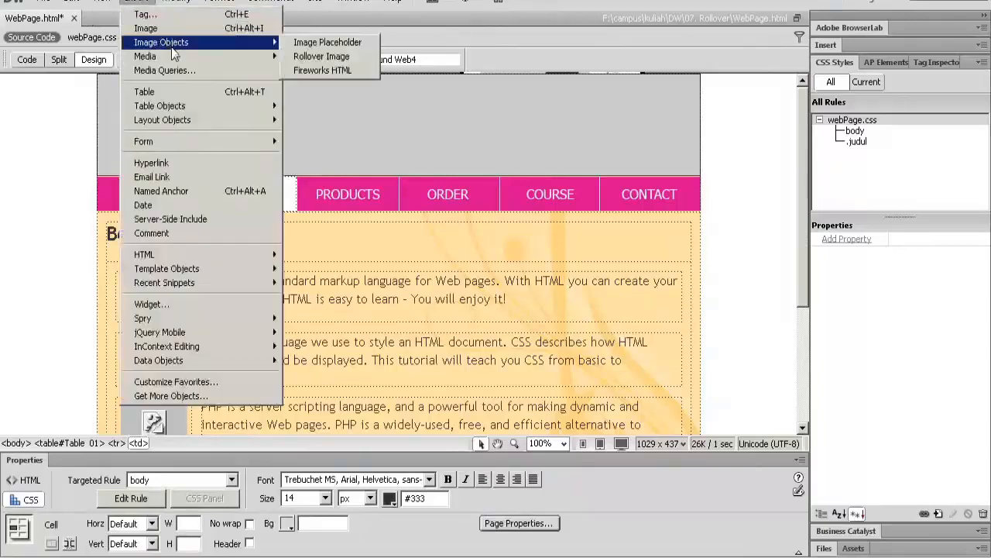
click(351, 62)
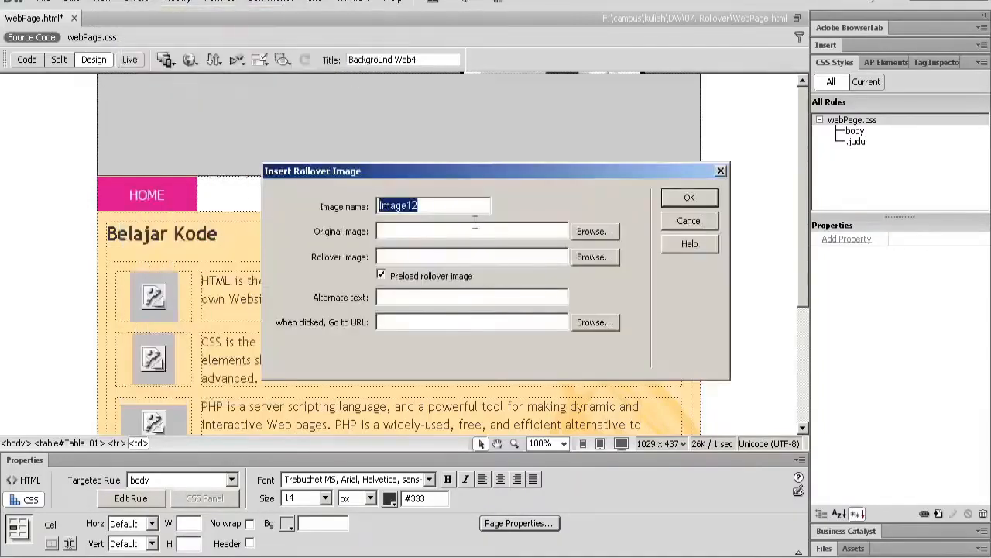
text(about)
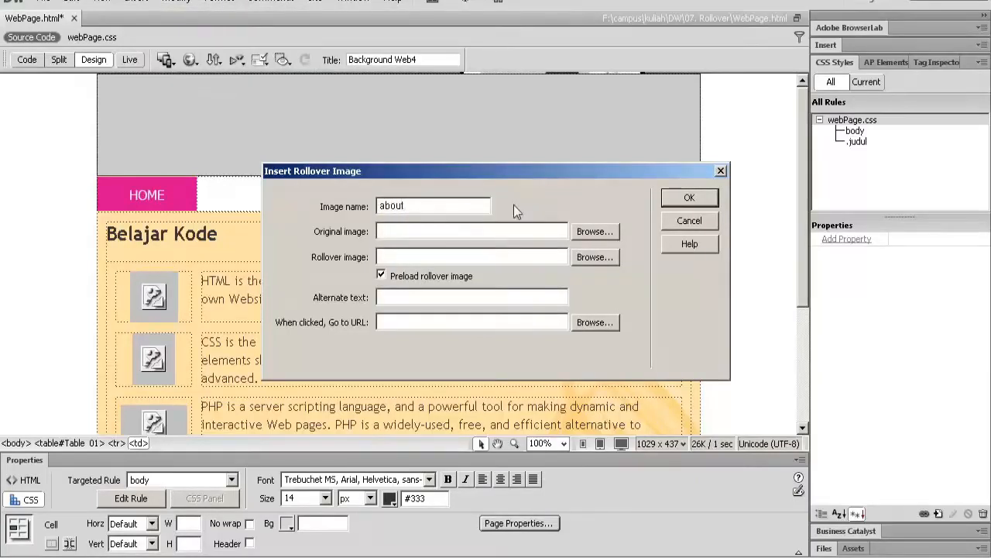
Set the original image to WebPage_03.jpg from the images folder, copying the file into the 07. Rollover document folder
click(587, 233)
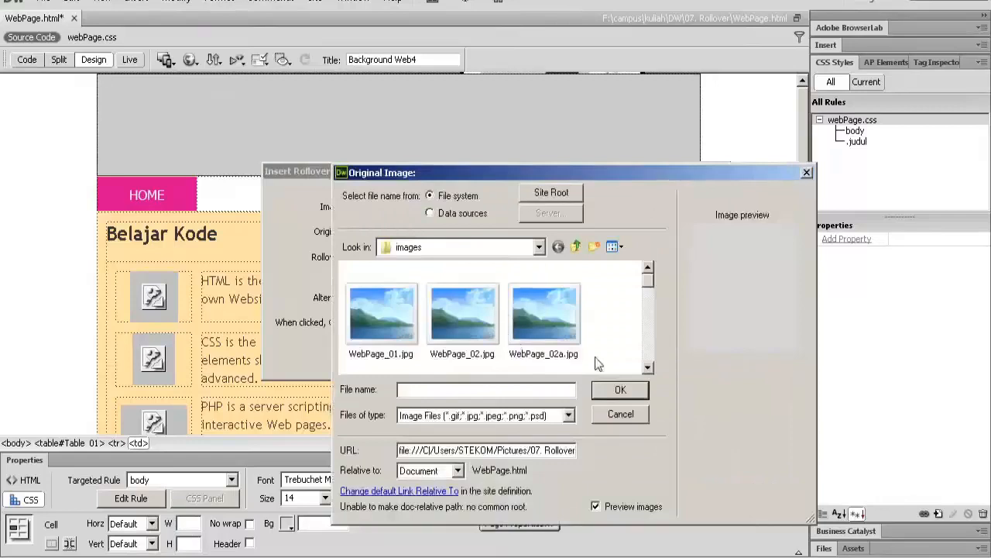
click(648, 367)
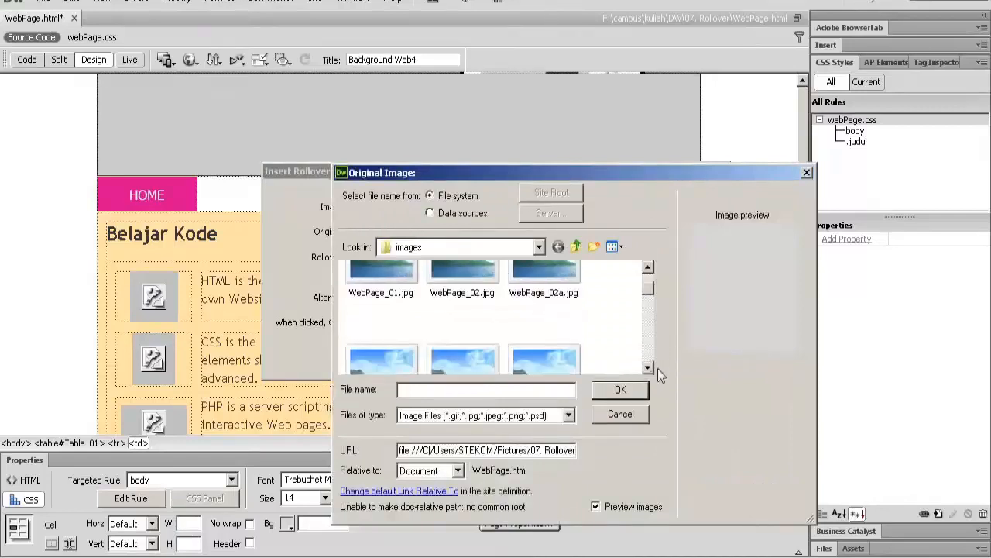
click(648, 367)
click(362, 321)
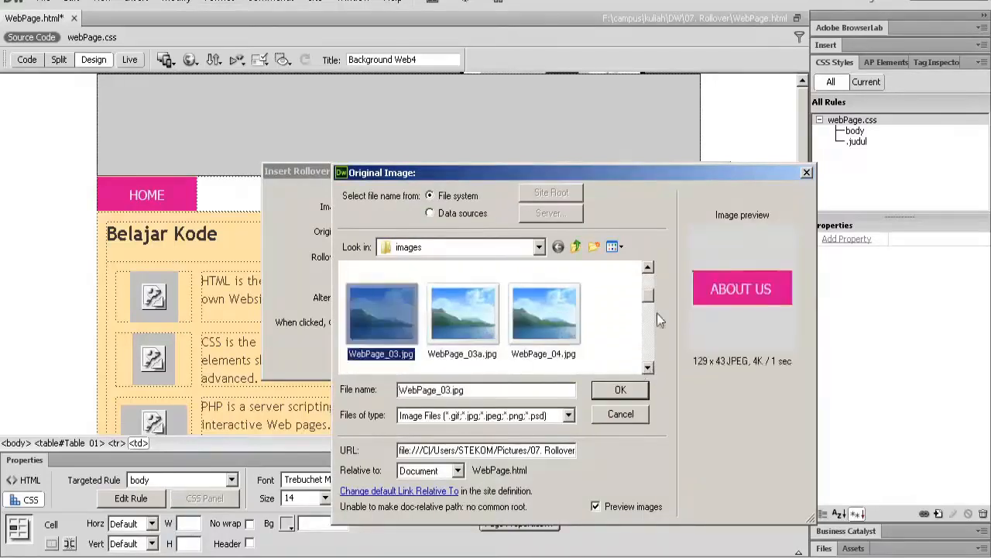
click(631, 390)
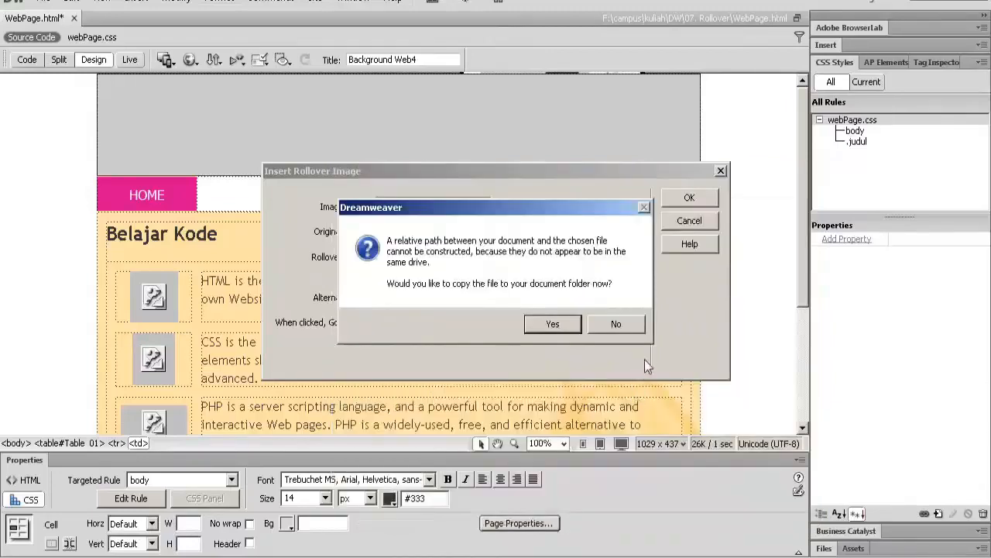
click(553, 325)
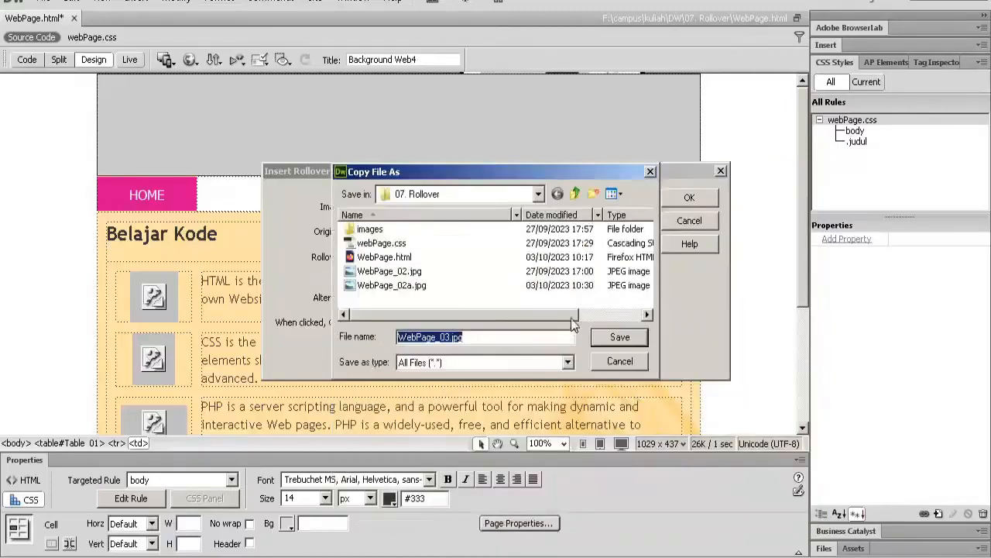
click(625, 337)
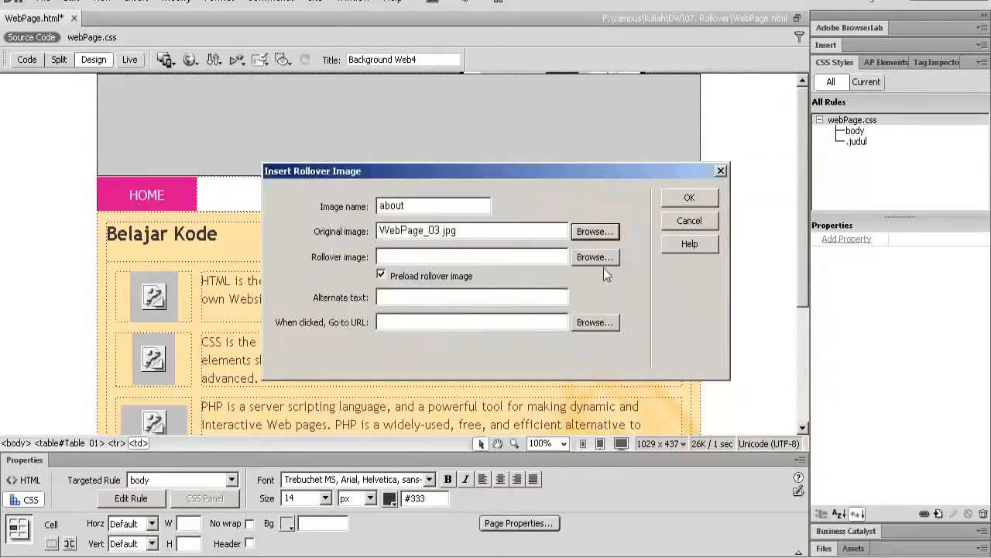
Set the rollover image to WebPage_03a.jpg, copying it into the document folder, then insert the about rollover and select it
click(595, 257)
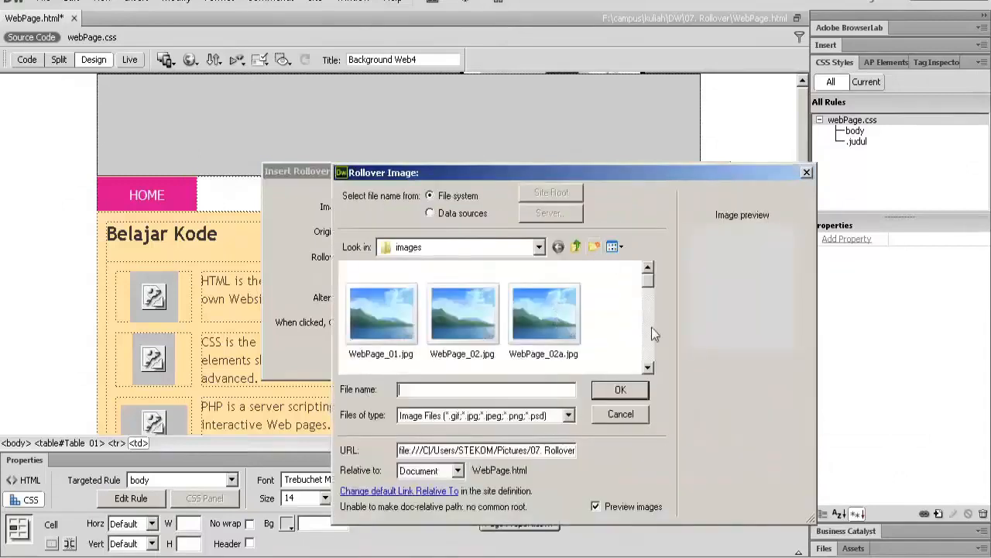
click(649, 368)
click(649, 368)
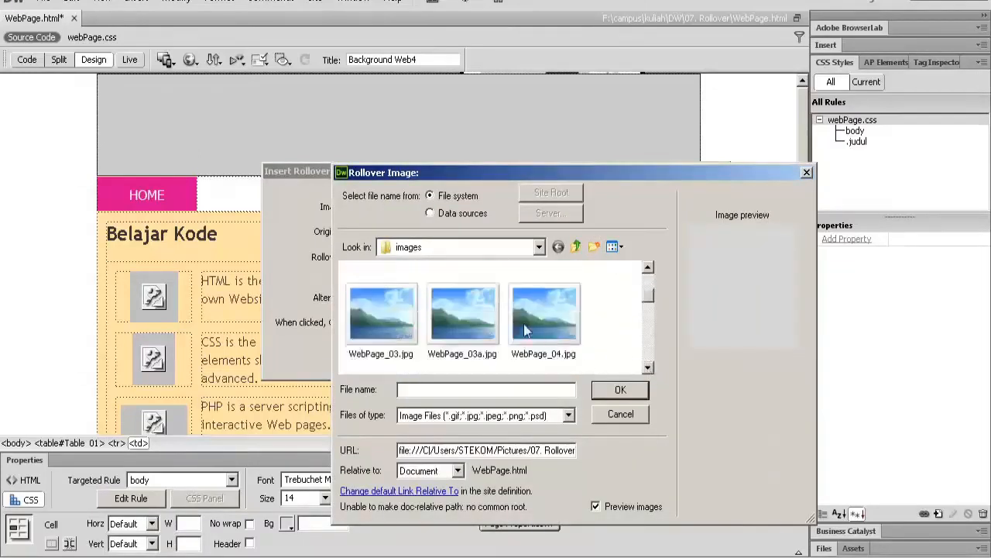
click(489, 317)
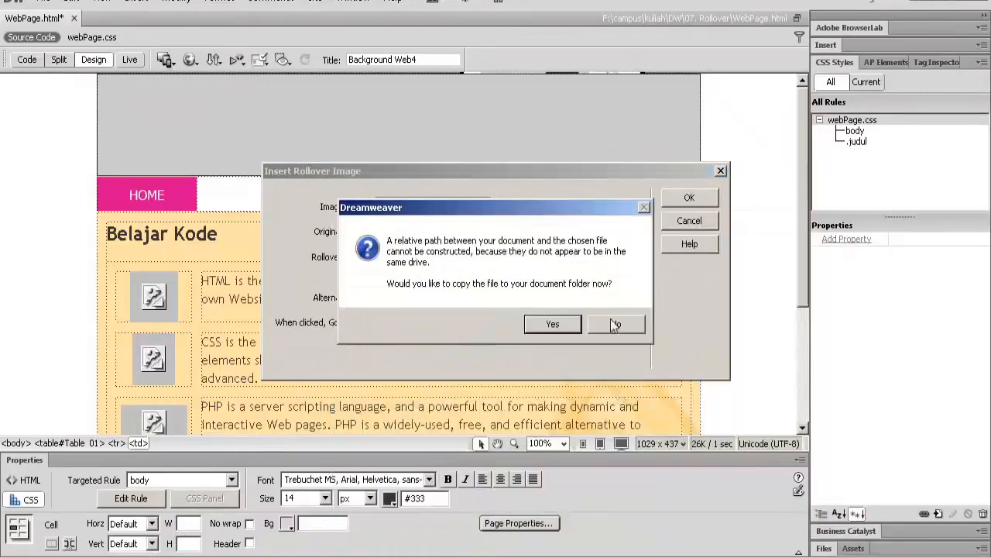
click(552, 324)
click(623, 337)
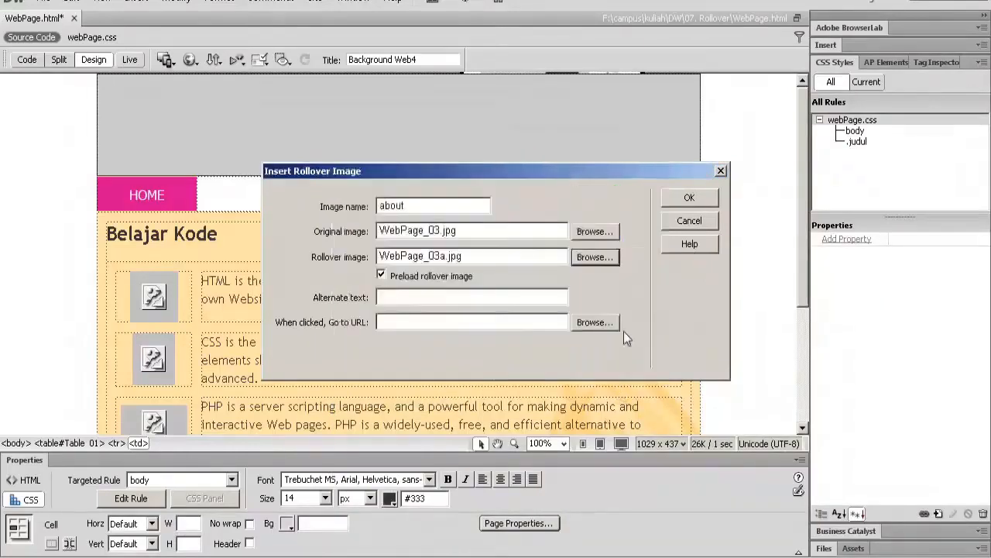
click(688, 199)
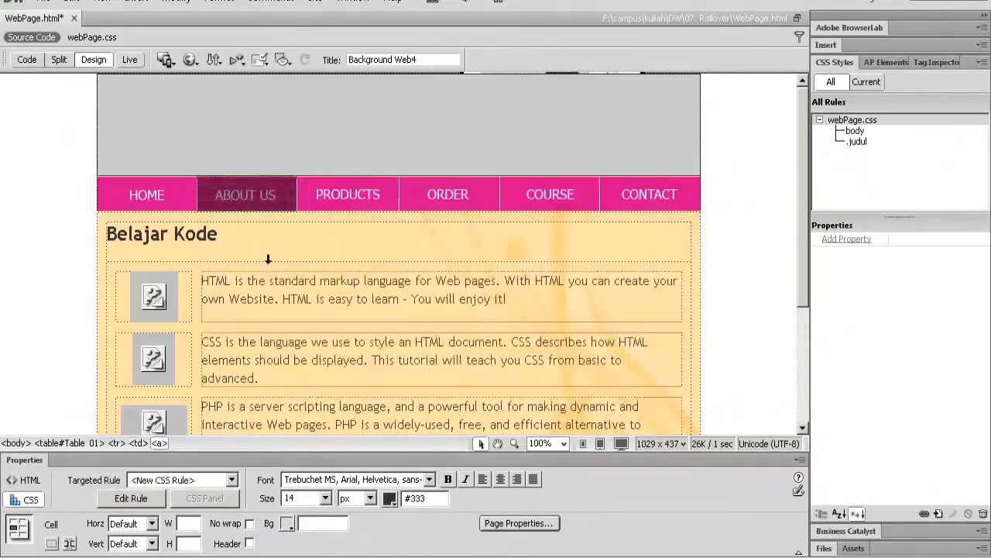
click(330, 202)
click(268, 203)
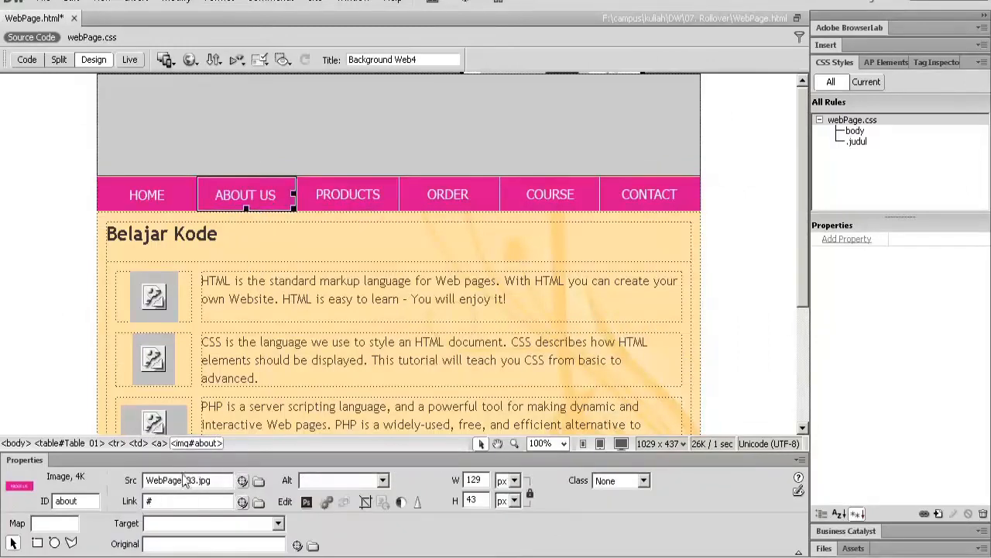
Delete the PRODUCTS button image from its navigation cell
click(334, 193)
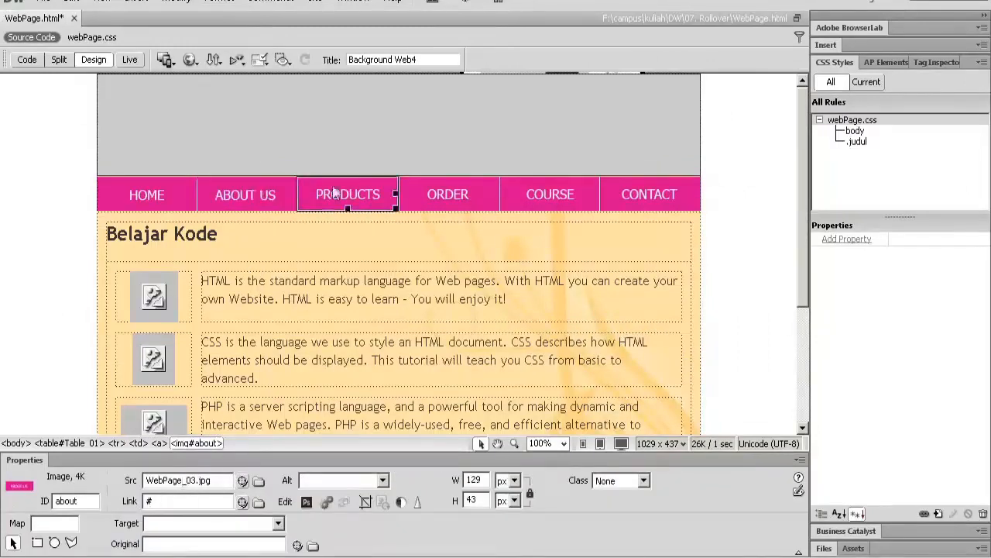
key(Delete)
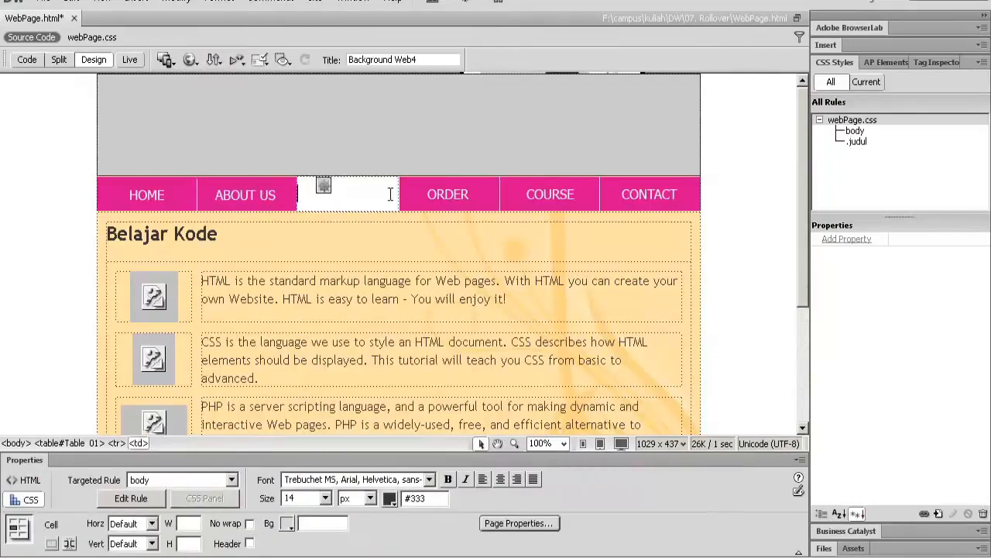
click(136, 3)
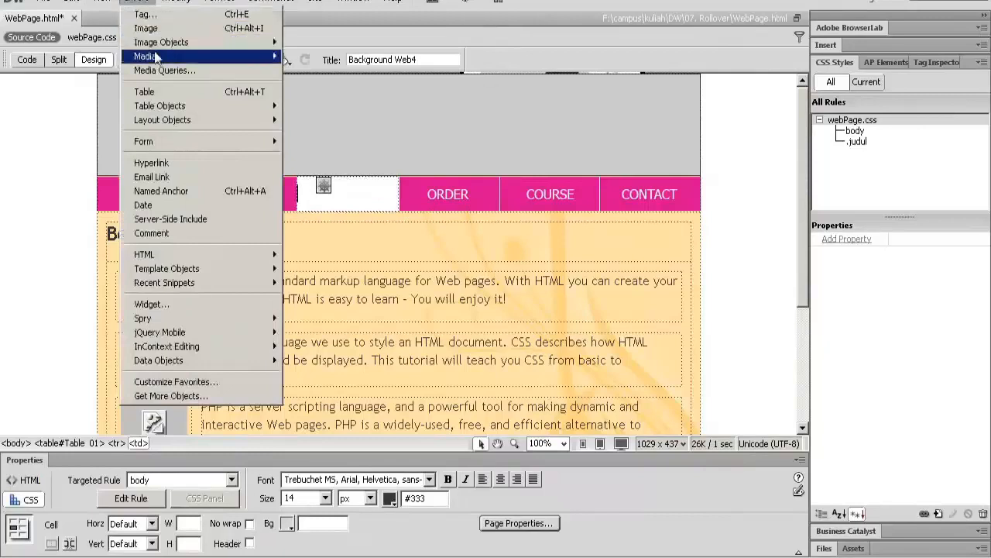
mouse_move(196, 62)
mouse_move(201, 43)
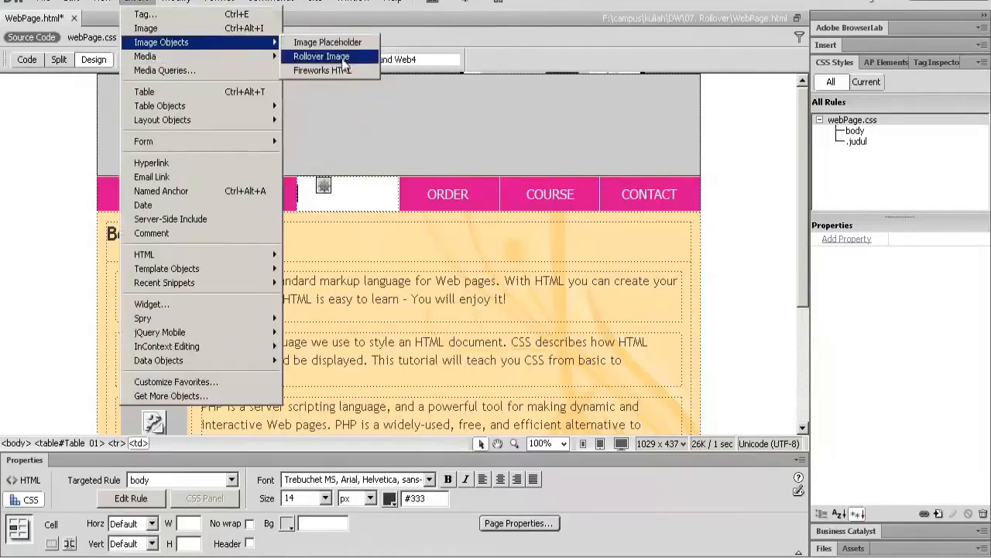
click(344, 60)
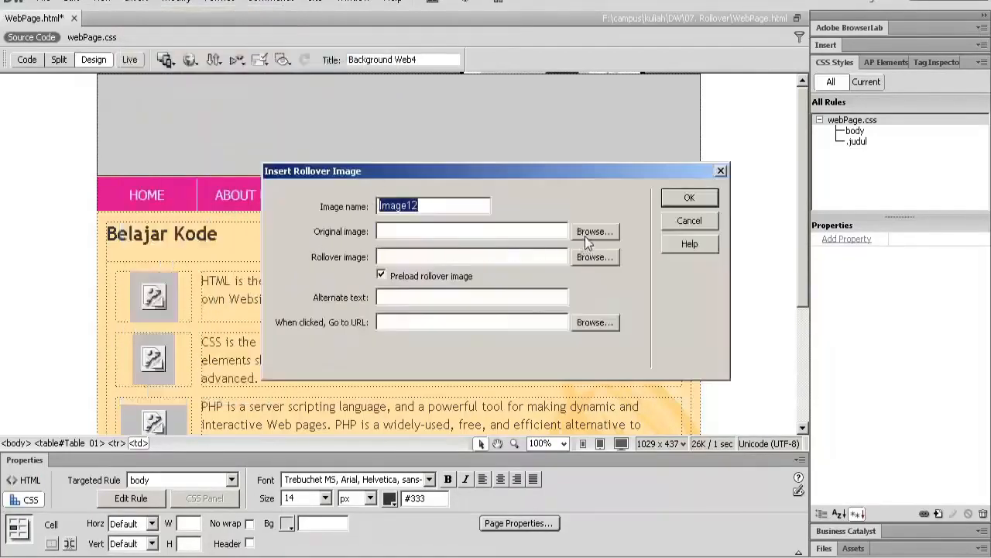
click(688, 225)
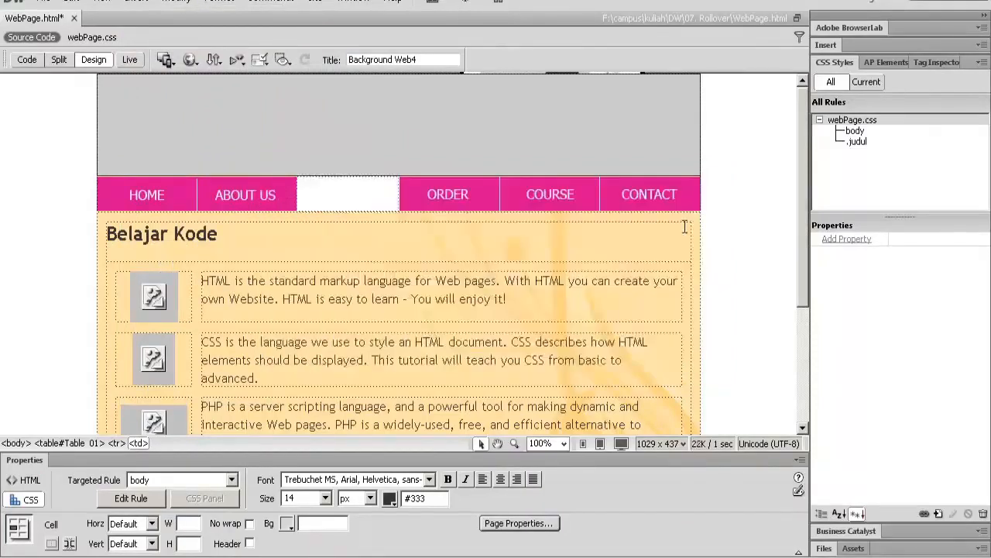
key(ctrl+z)
key(Delete)
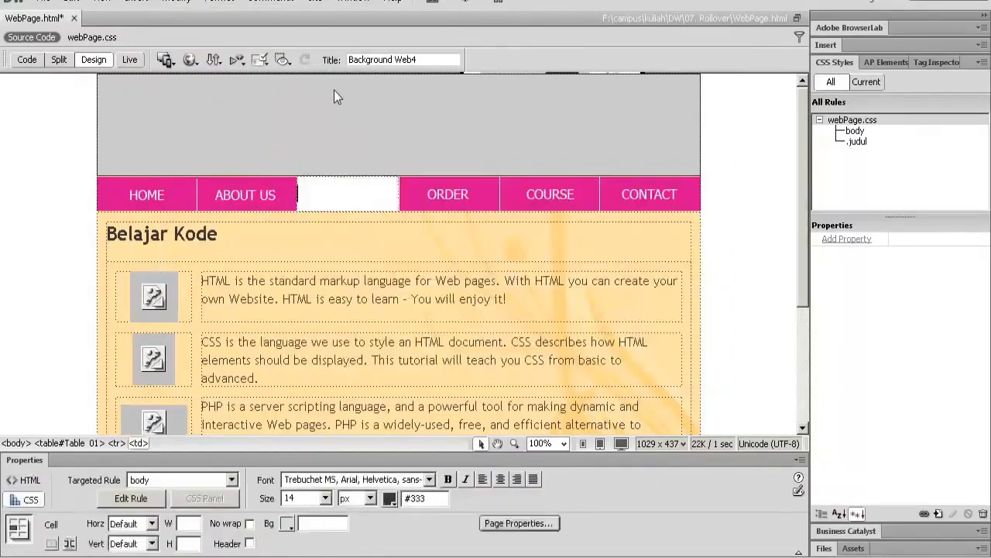
Start a rollover image named product in the empty navigation cell between ABOUT US and ORDER
click(136, 2)
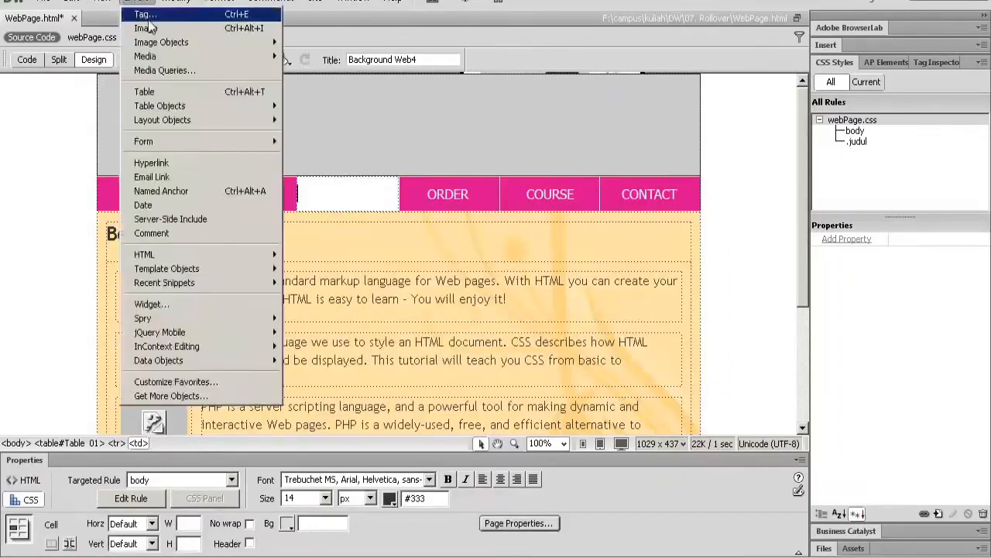
mouse_move(162, 41)
click(418, 56)
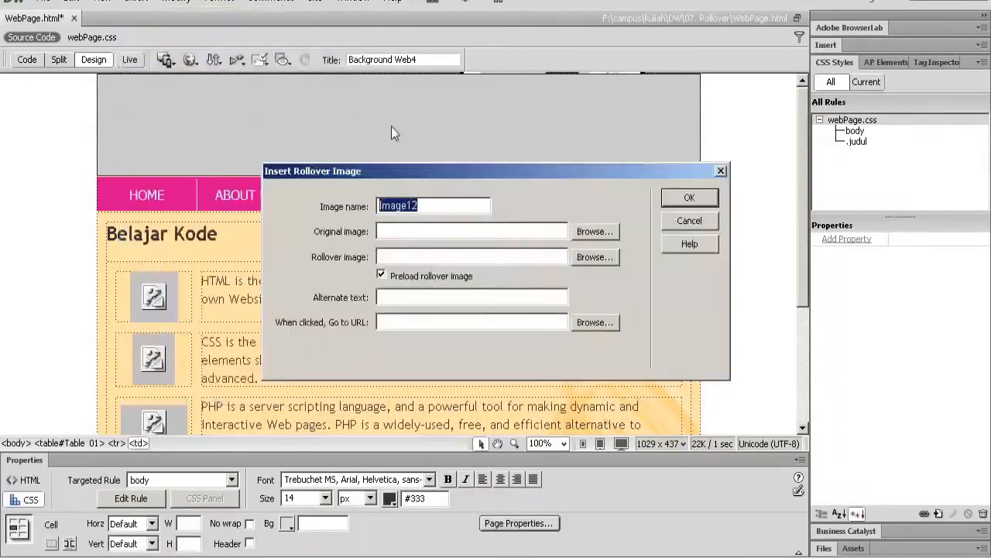
text(product)
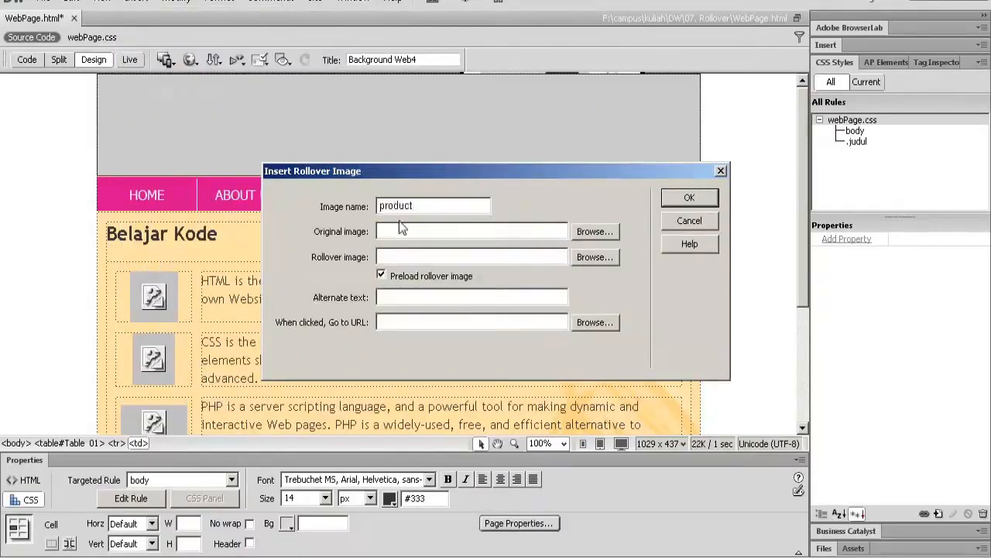
Set the product rollover's original image to WebPage_04.jpg from the images folder, copying the file into the document folder
click(593, 231)
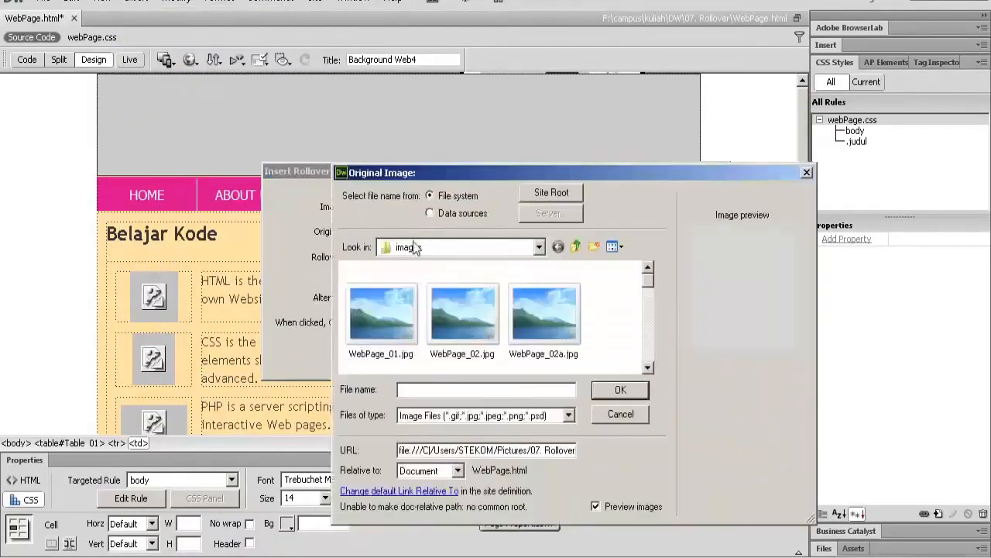
click(647, 369)
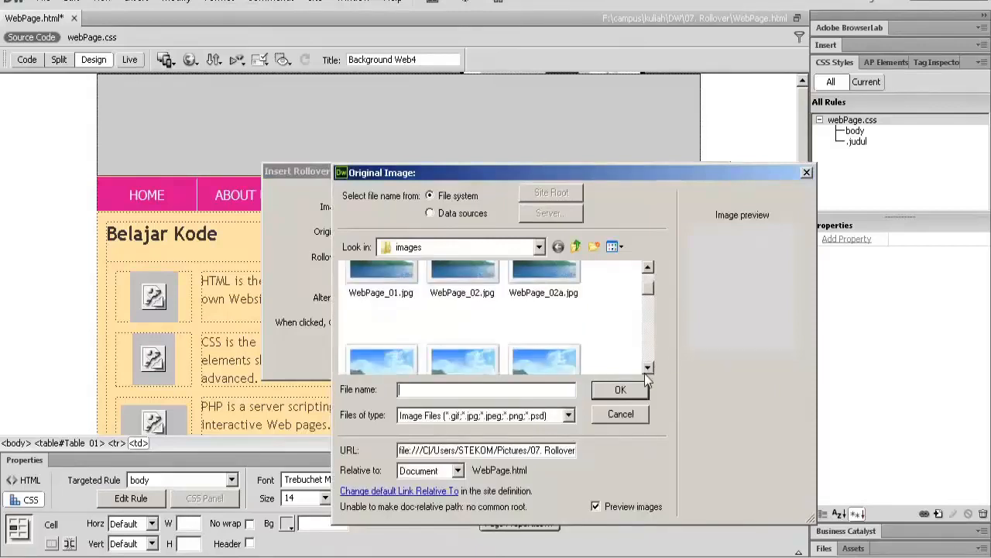
click(647, 368)
click(561, 339)
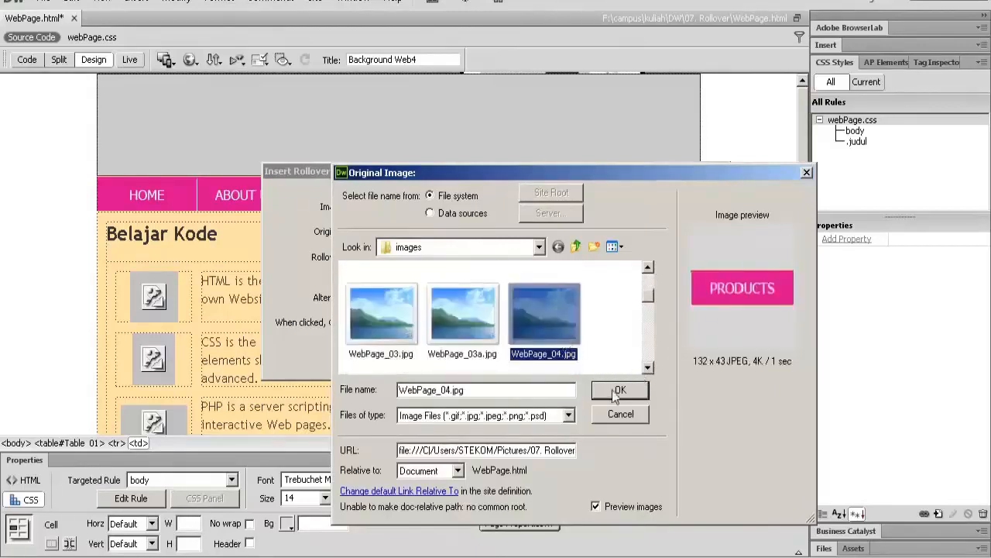
click(618, 391)
click(553, 324)
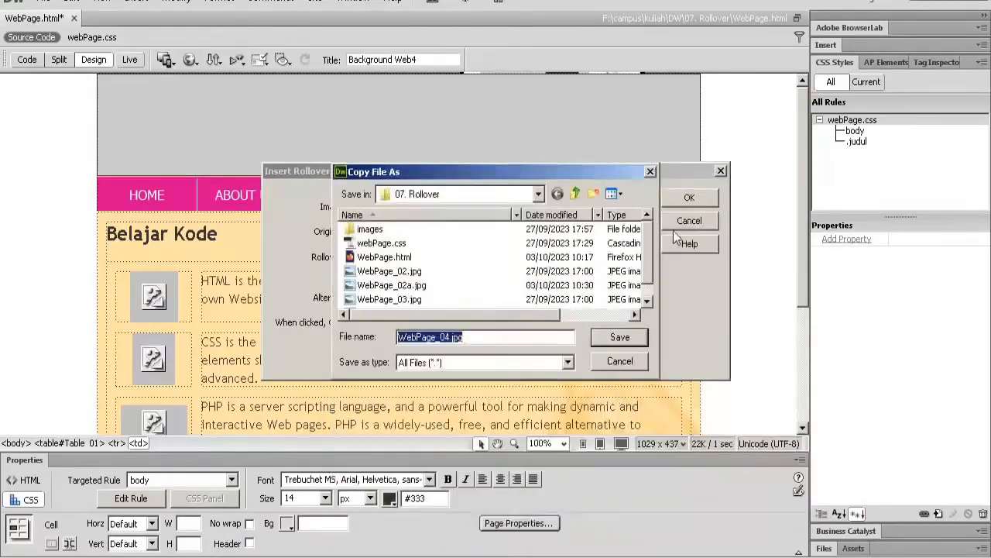
click(619, 338)
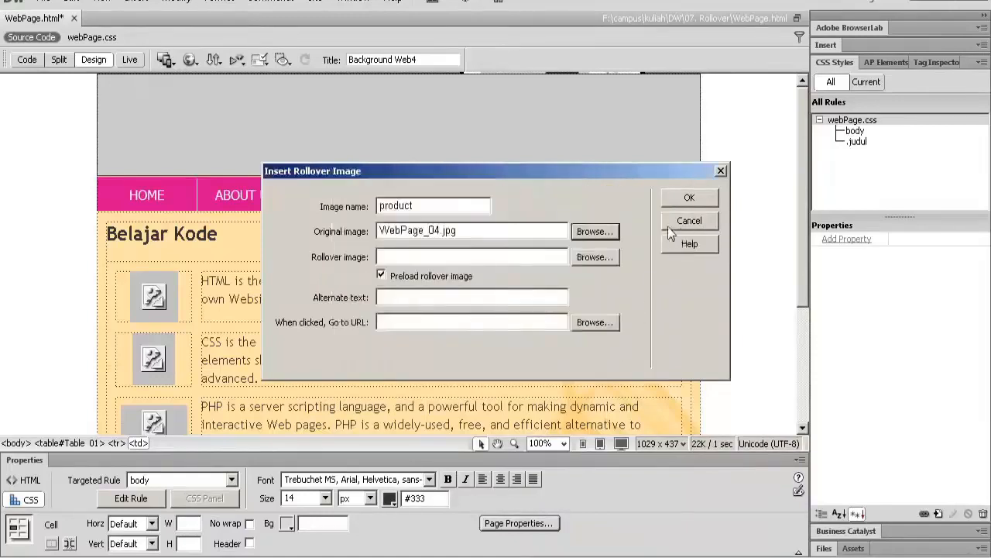
Set the product rollover's rollover image to WebPage_04a.jpg, copying it into the document folder, and insert the rollover
click(602, 257)
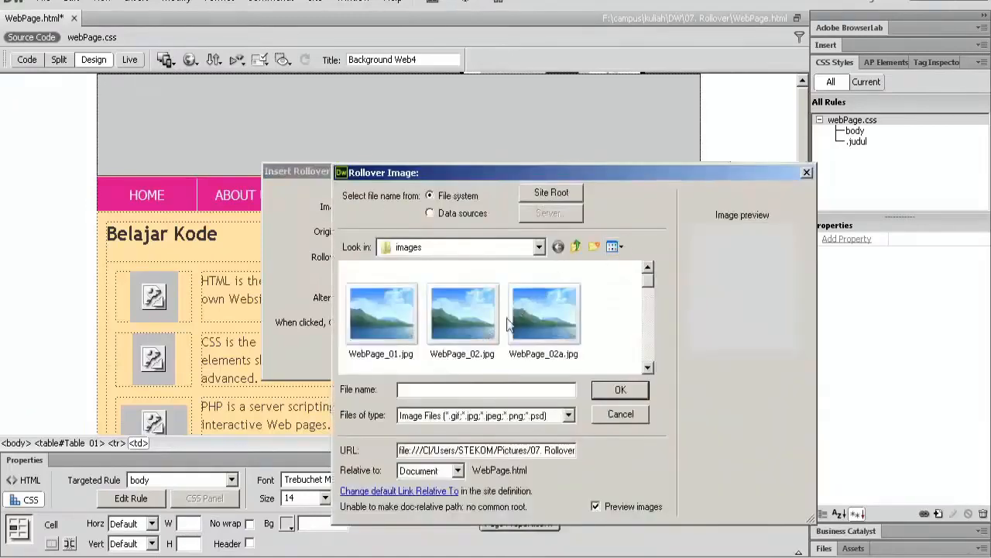
click(648, 368)
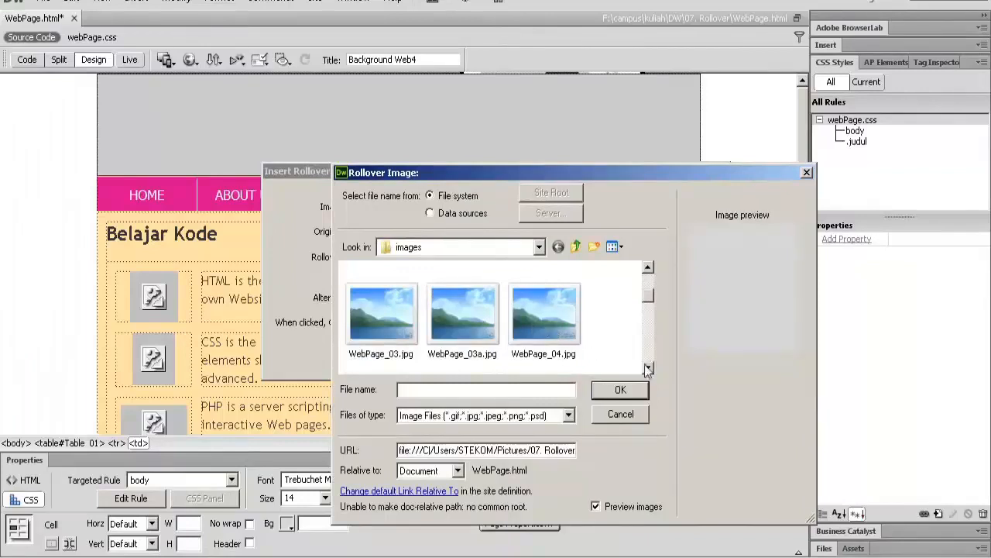
click(647, 369)
click(377, 362)
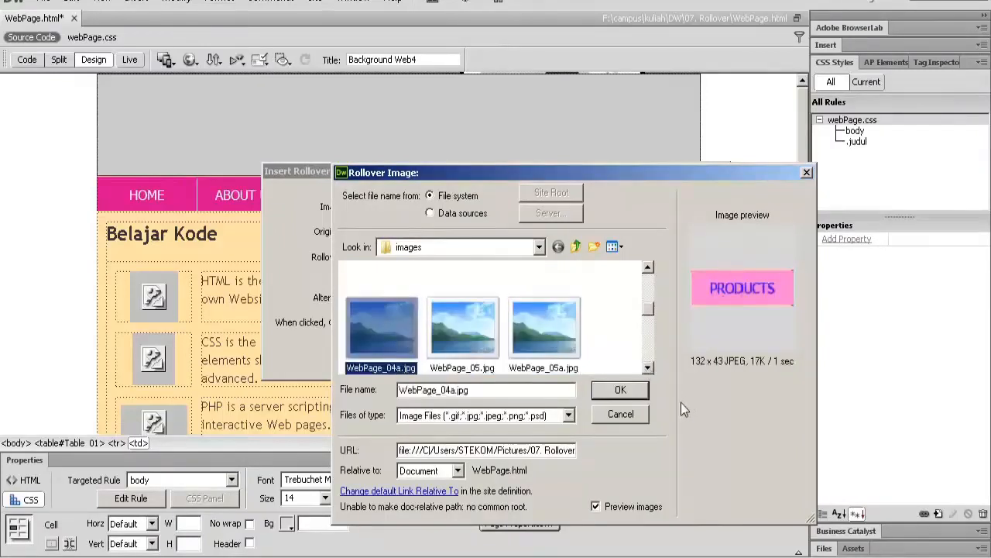
click(634, 391)
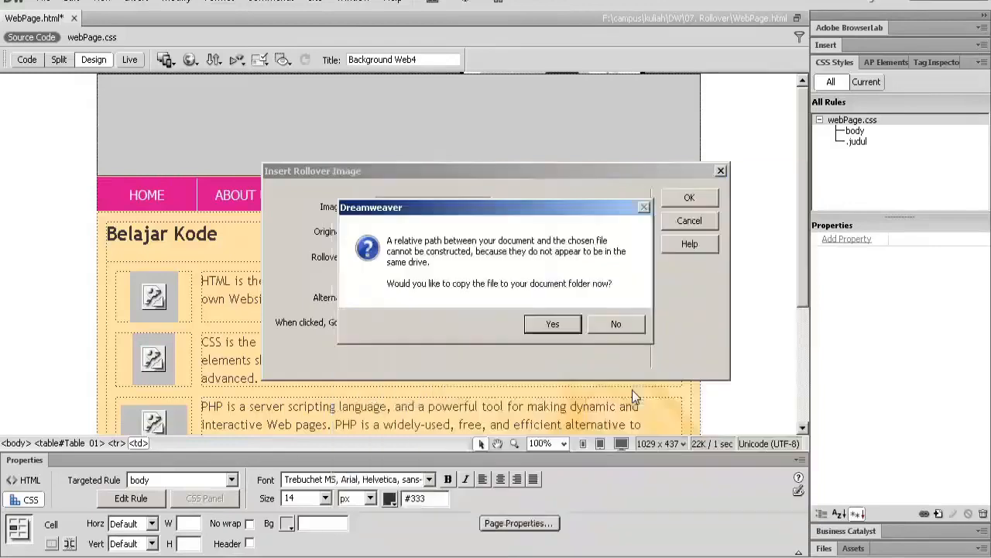
click(550, 326)
click(620, 337)
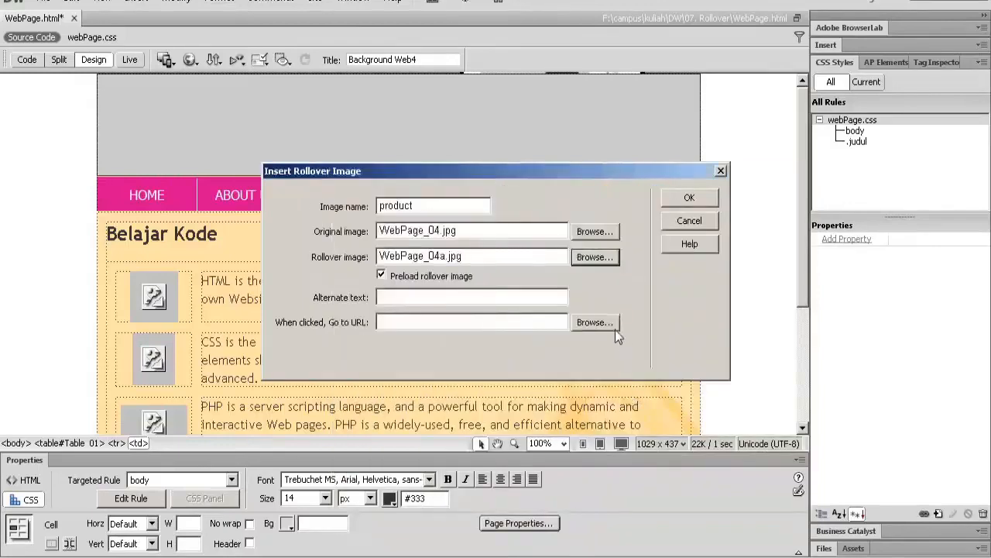
click(689, 198)
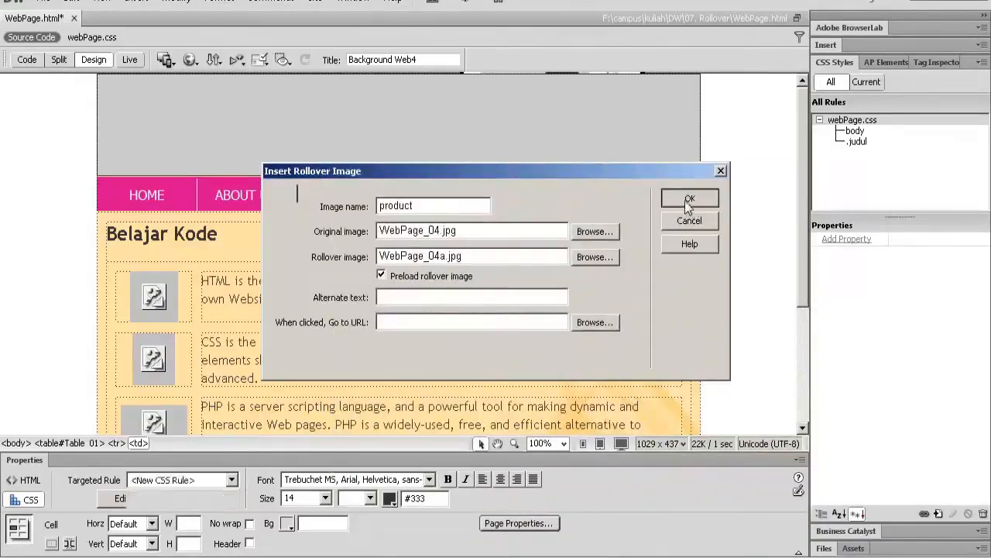
Save all files and preview the page in the browser, reloading it to test the navigation rollovers
click(43, 2)
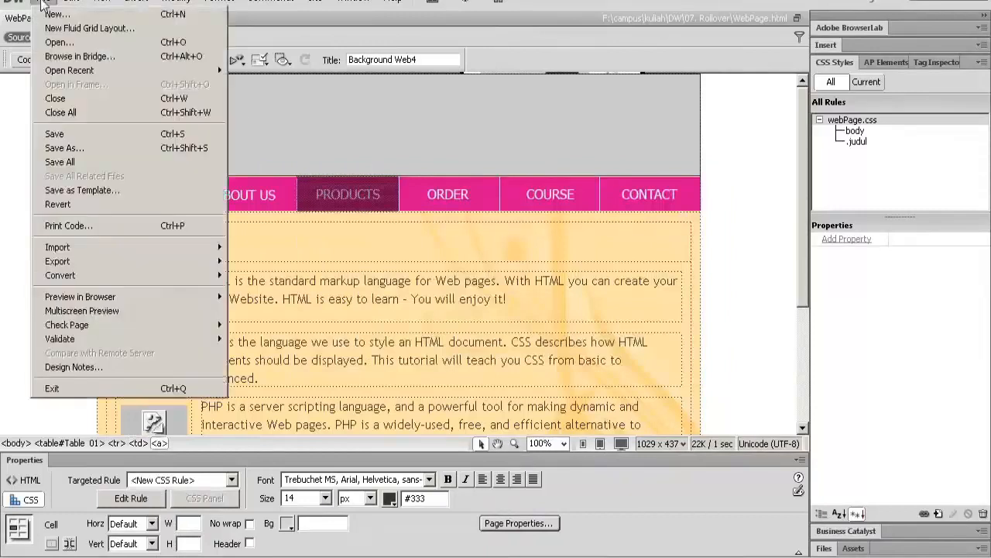
click(109, 164)
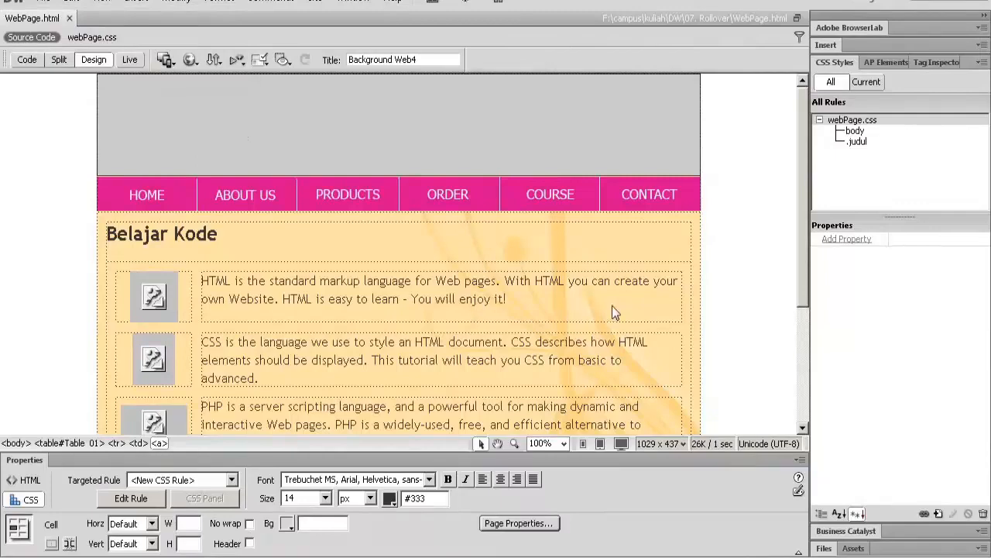
key(F12)
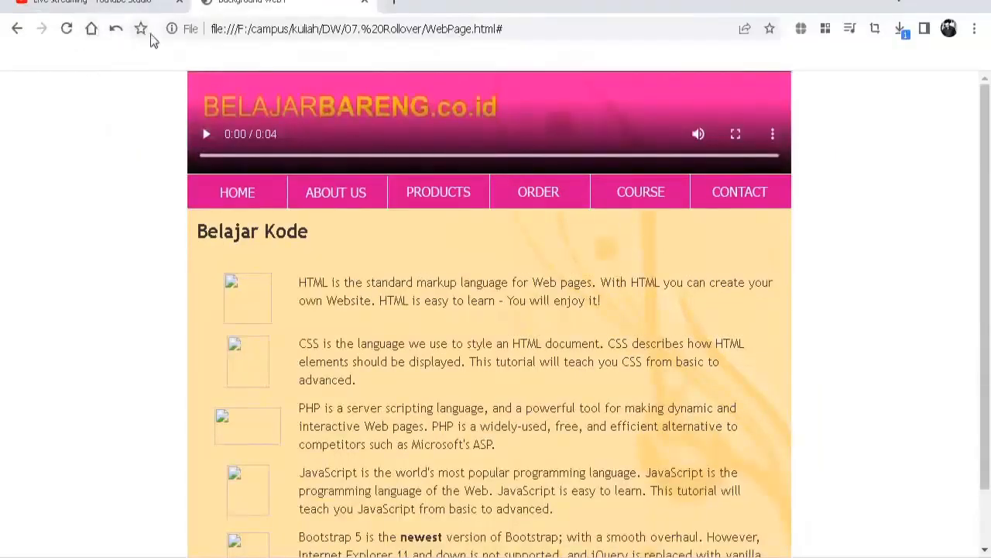
click(67, 28)
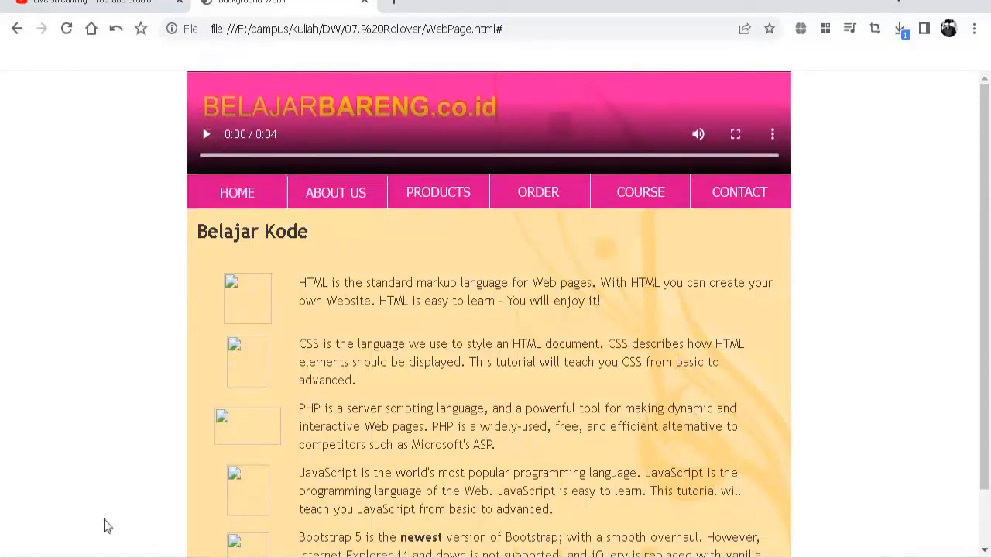
Switch to Photoshop, close WebPage_05a.psd and open the recent file WebPage_02.jpg
key(super)
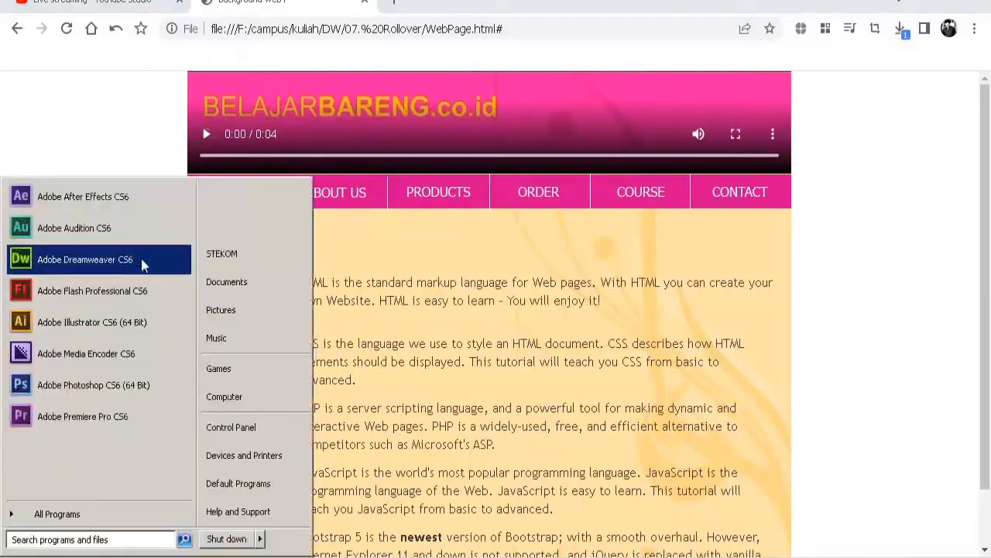
click(115, 381)
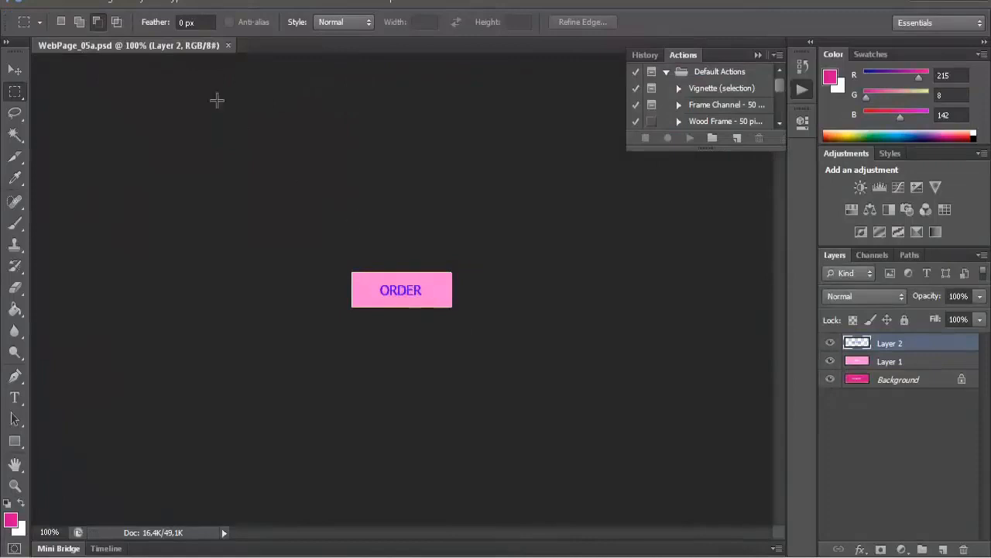
click(228, 46)
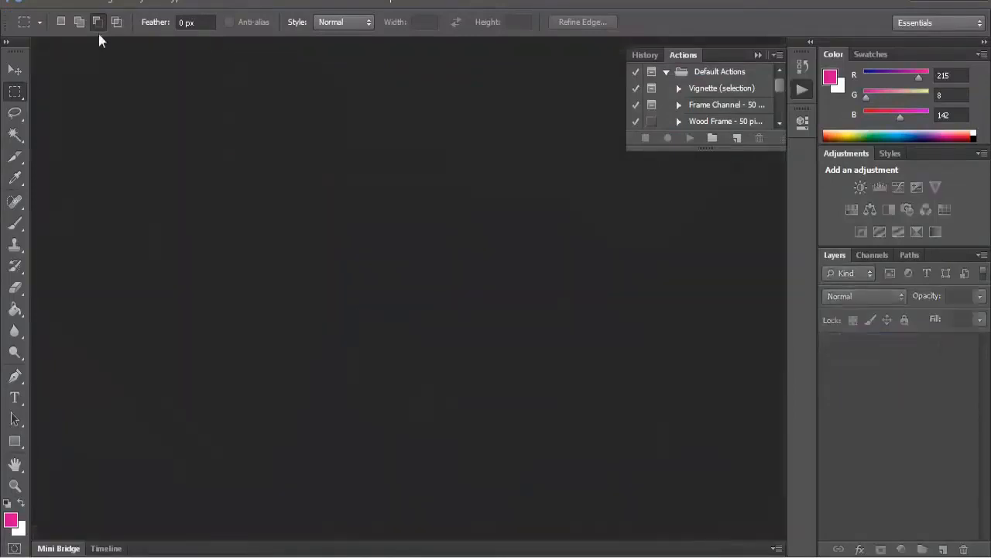
click(41, 4)
mouse_move(93, 100)
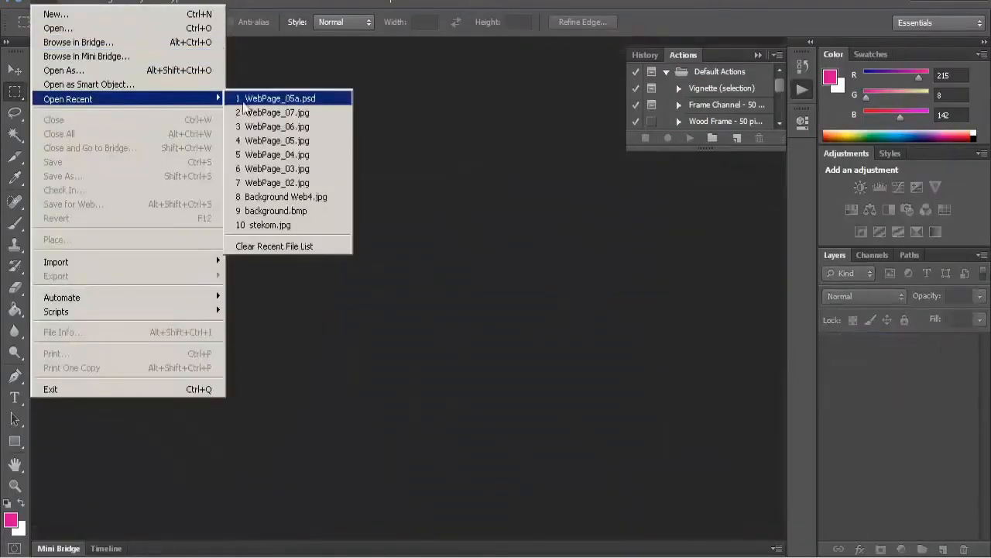
click(282, 192)
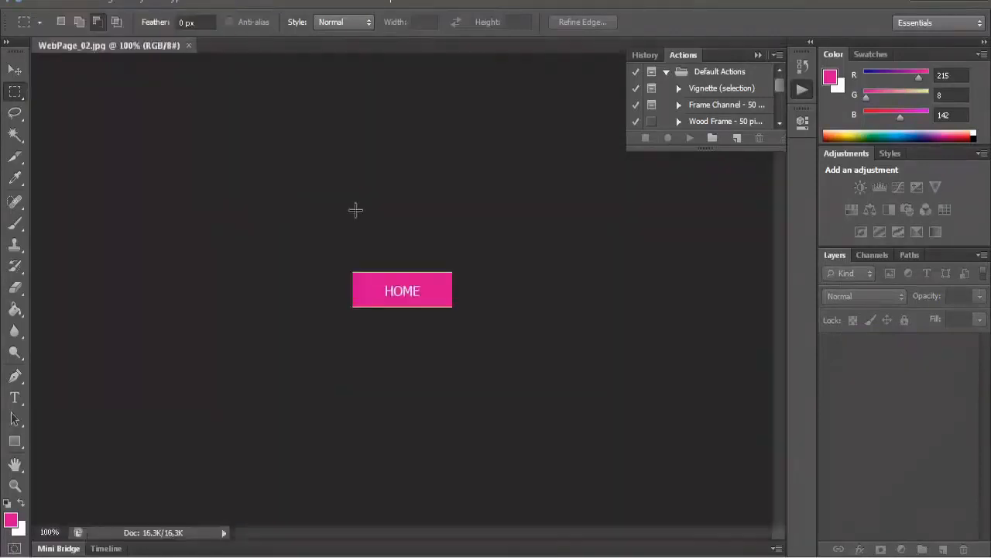
Select the HOME button's pink background by Color Range with a fuzziness of 200, and invert the selection
key(ctrl+plus)
key(ctrl+plus)
key(ctrl+plus)
key(ctrl+plus)
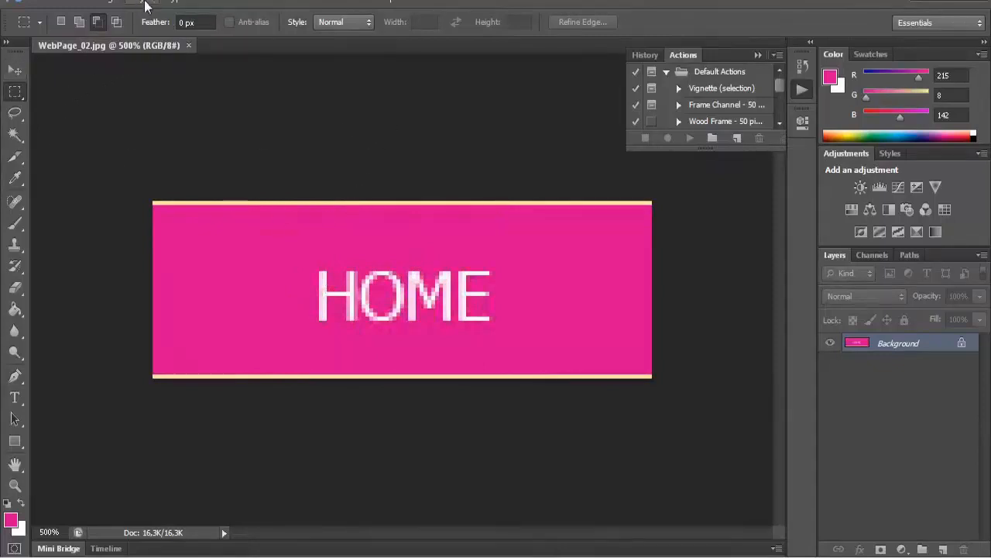
click(213, 6)
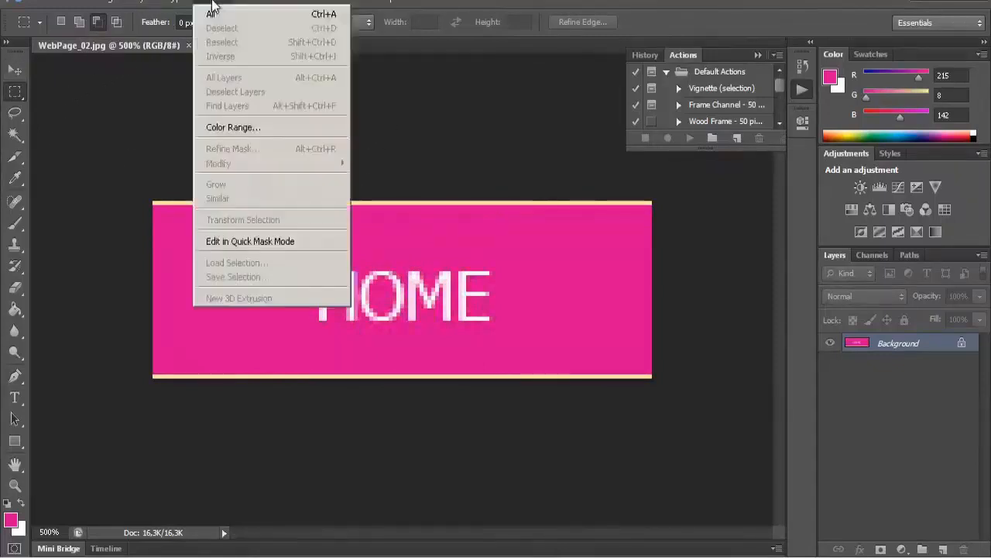
click(232, 127)
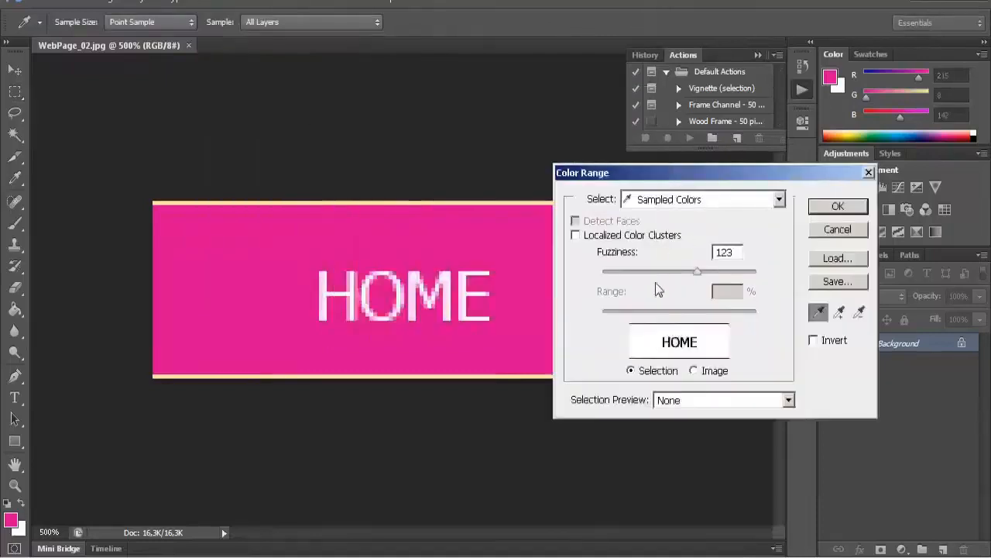
click(361, 275)
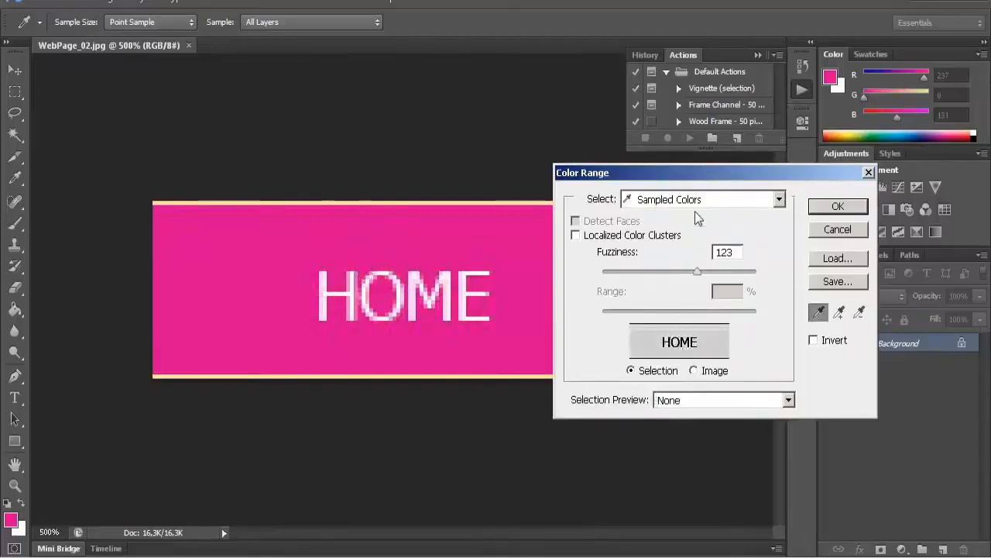
drag(696, 272, 758, 271)
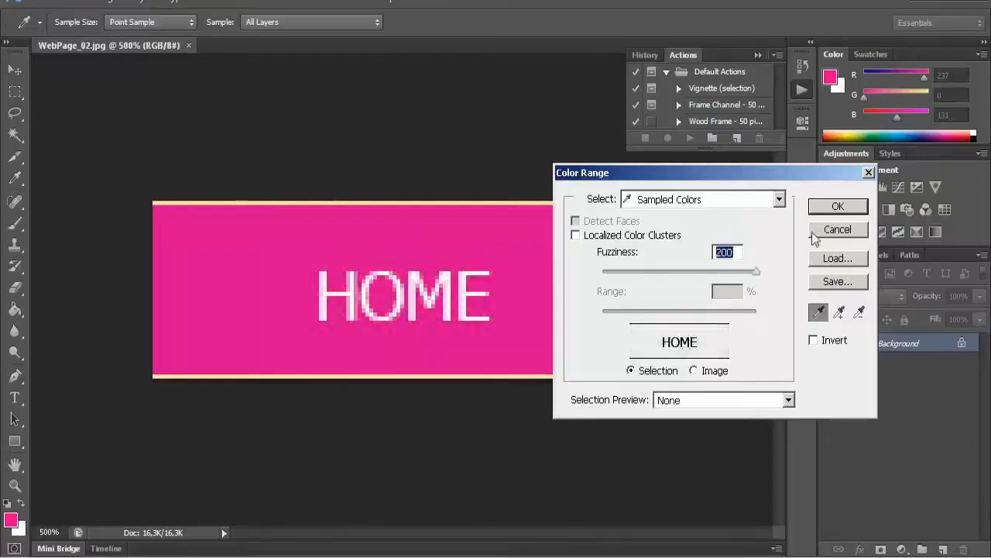
click(841, 211)
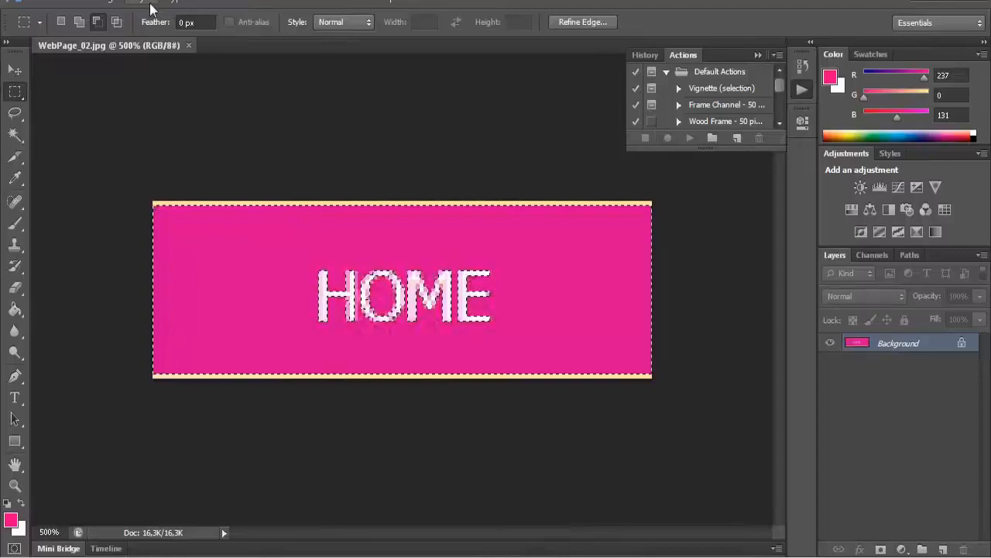
click(211, 4)
click(229, 62)
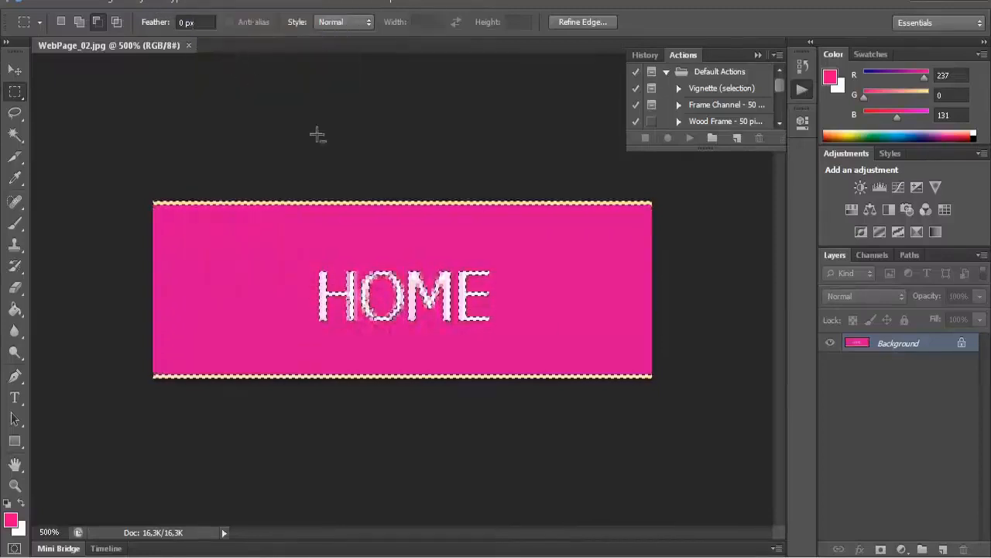
Add a new layer, fill the selected HOME lettering and border lines with blue #4200ff, and deselect
click(942, 549)
click(80, 7)
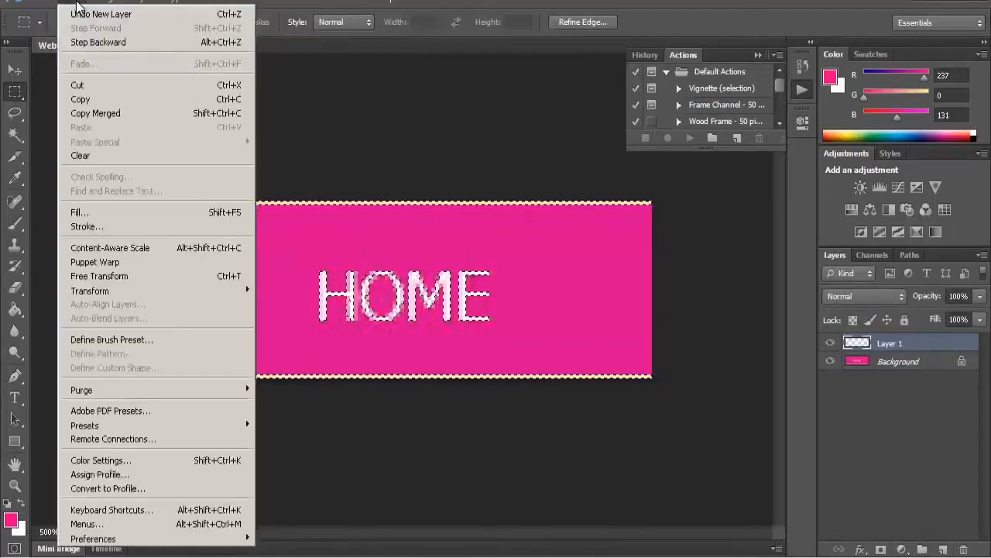
click(85, 148)
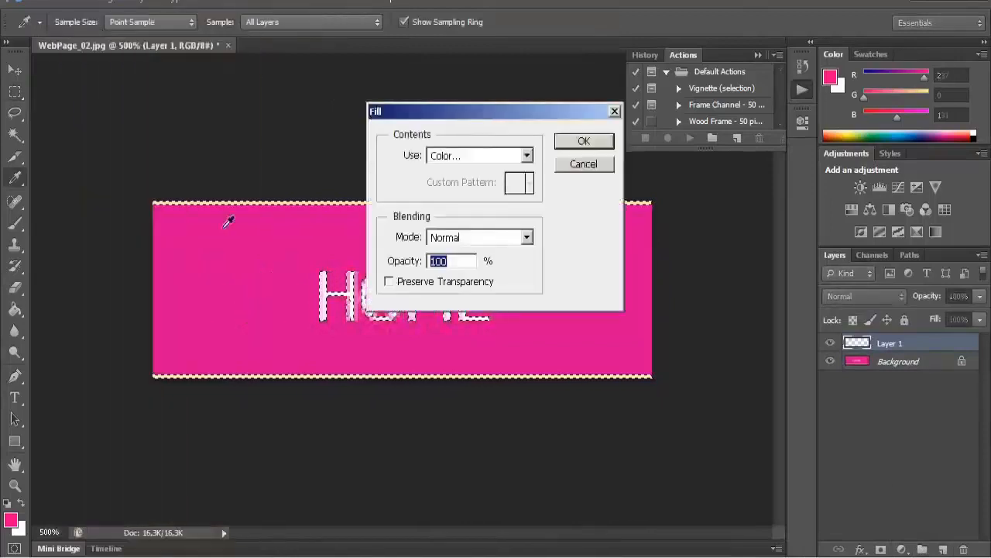
click(515, 158)
click(491, 202)
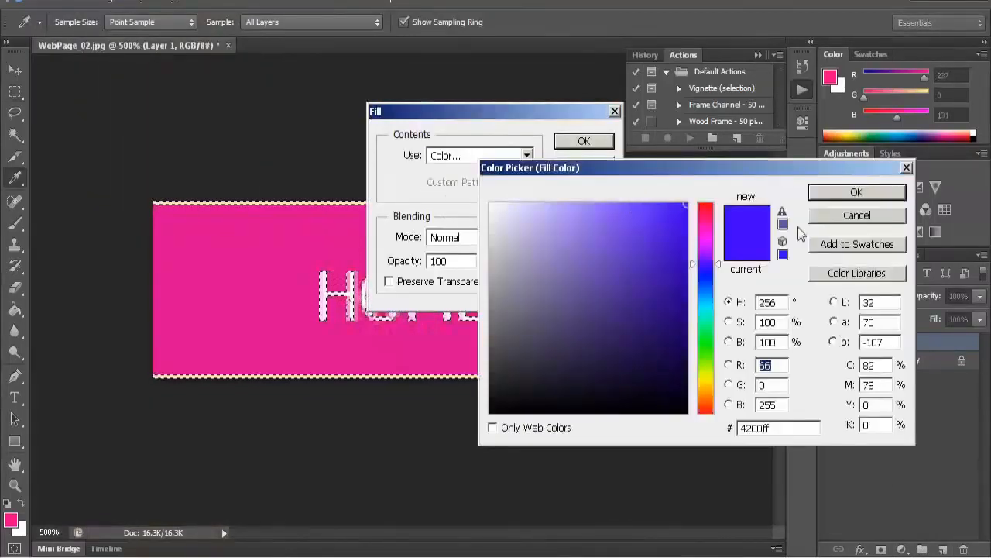
click(852, 195)
click(590, 139)
key(m)
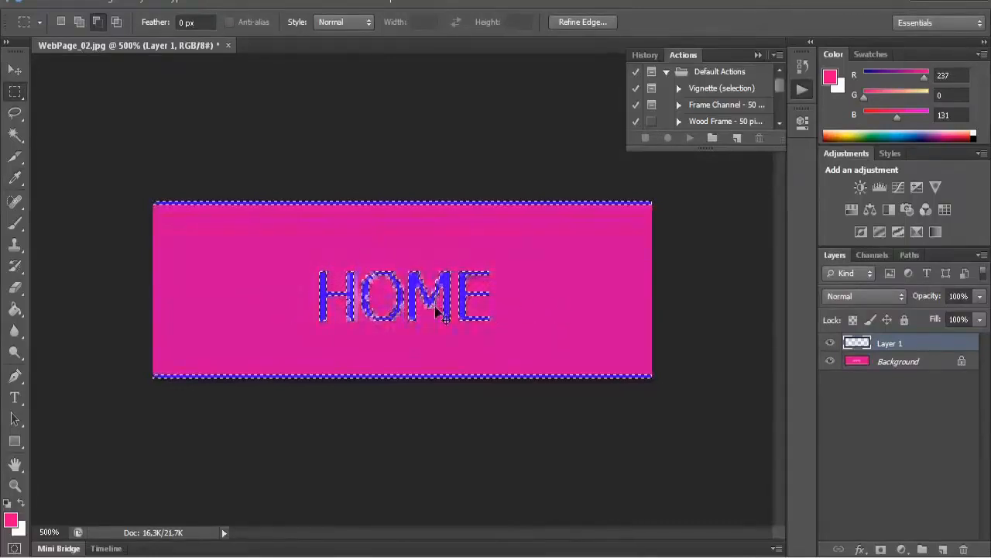
key(ctrl+d)
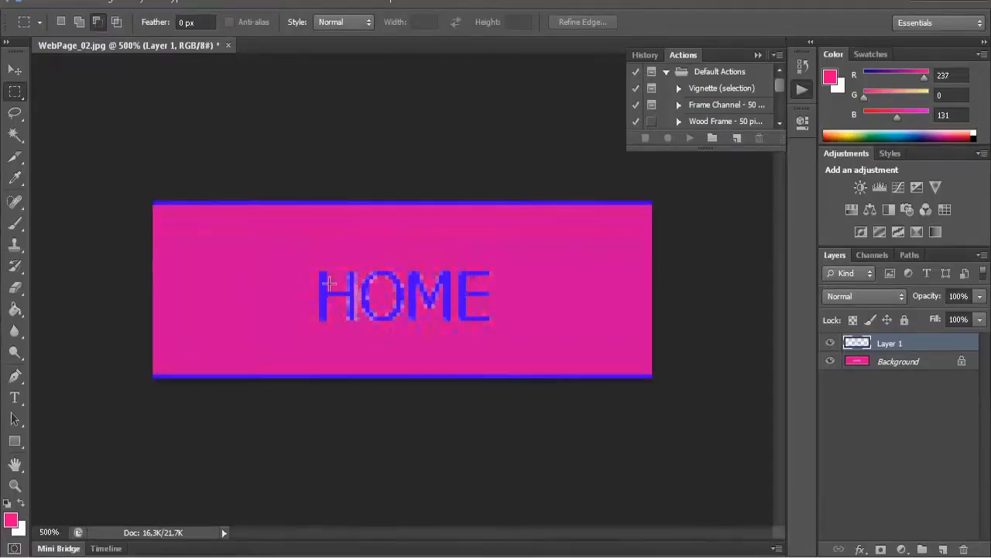
Inspect the blue HOME lettering close up and at actual size, and compare it with the HOME rollover in the browser
scroll(367, 215, up, 2)
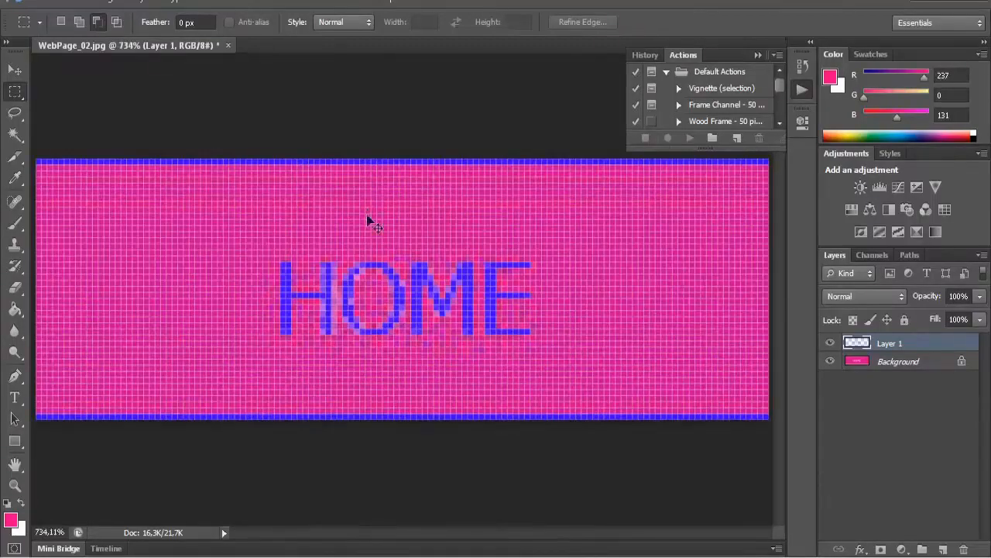
scroll(367, 219, down, 3)
scroll(369, 221, down, 3)
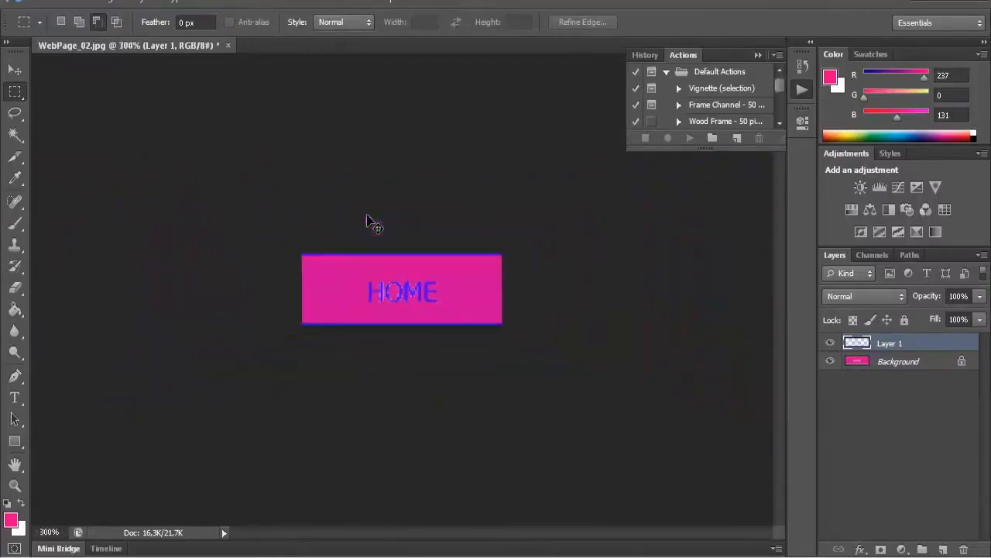
scroll(369, 221, up, 5)
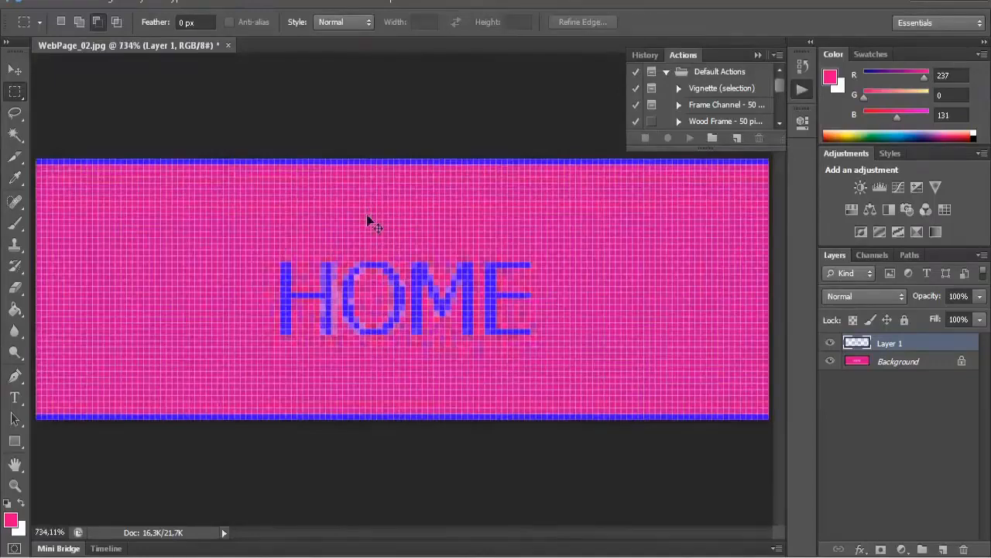
scroll(369, 221, down, 2)
scroll(370, 220, down, 4)
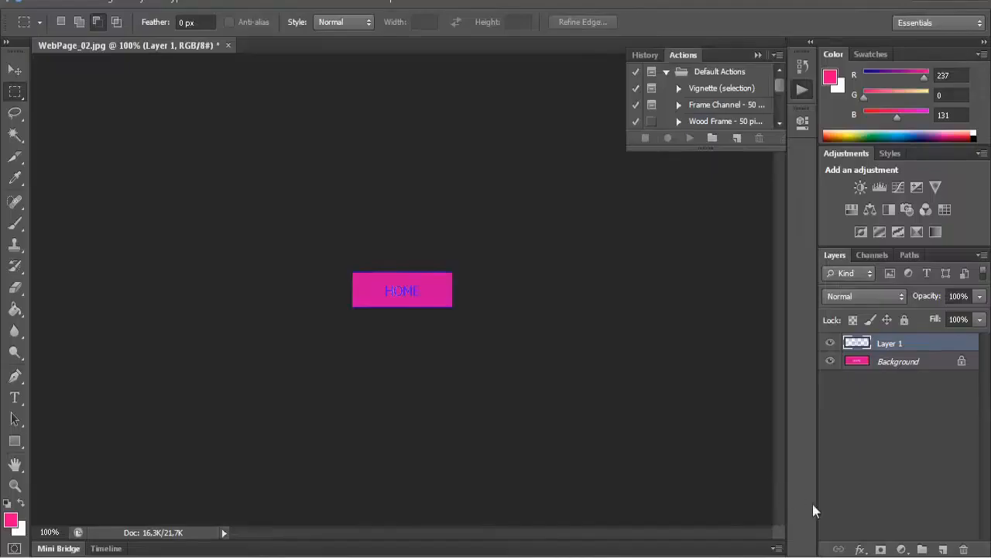
key(alt+Tab)
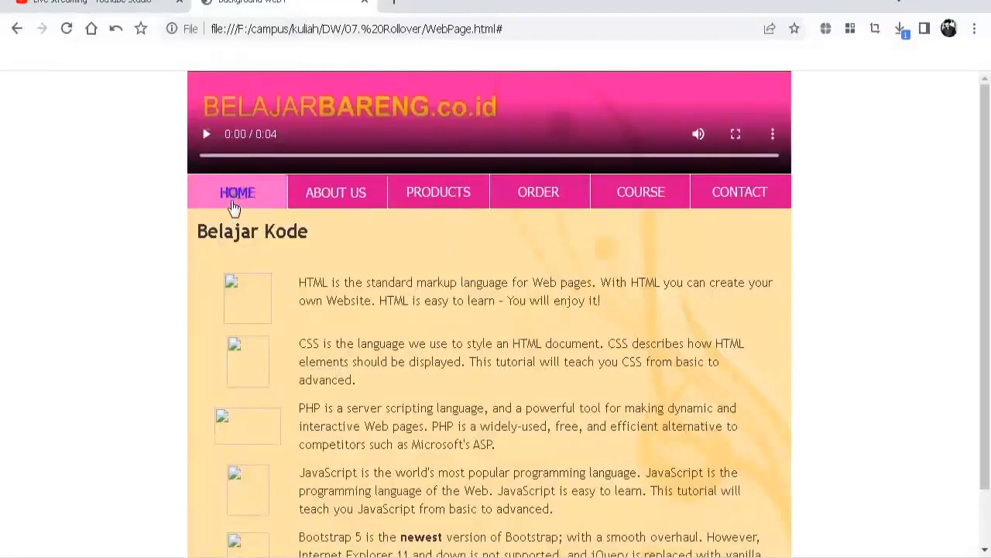